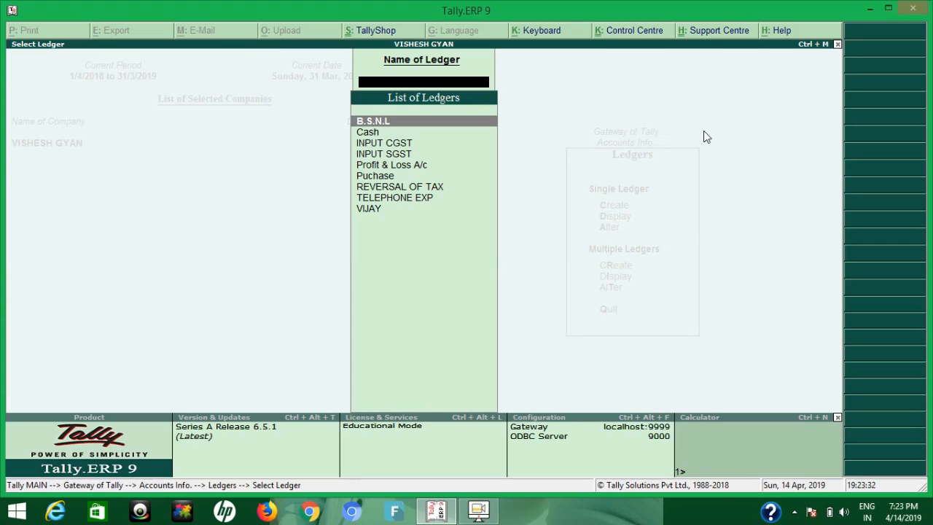
Step: Open the TELEPHONE EXP ledger for alteration
key("Down")
key("Down")
key("Down")
key("Down")
key("Down")
key("Down")
key("Down")
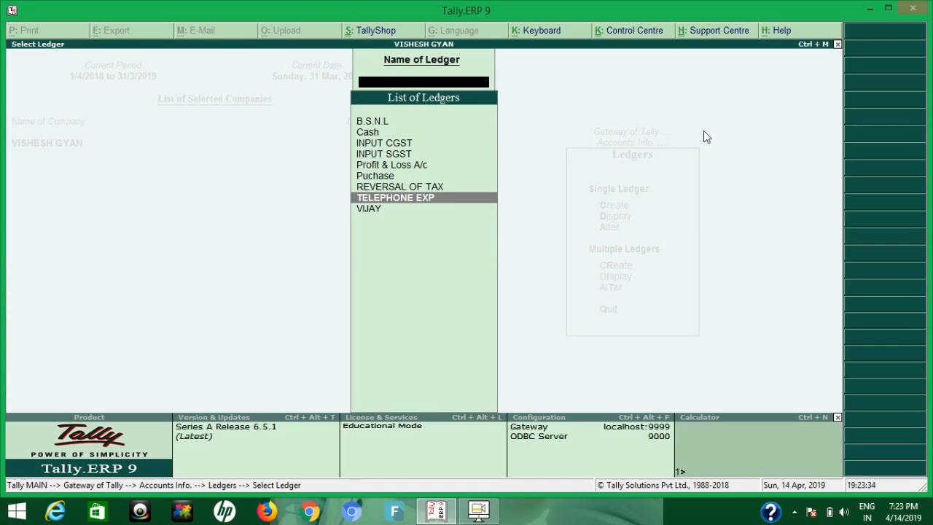
key("Return")
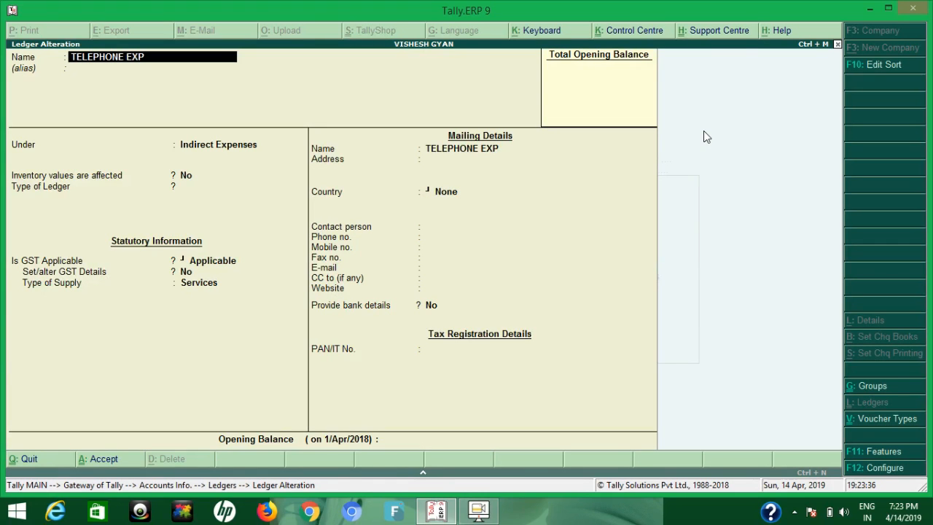
Step: Keep the TELEPHONE EXP ledger under Indirect Expenses with GST Applicable, and set Set/alter GST Details to Yes
key("Return")
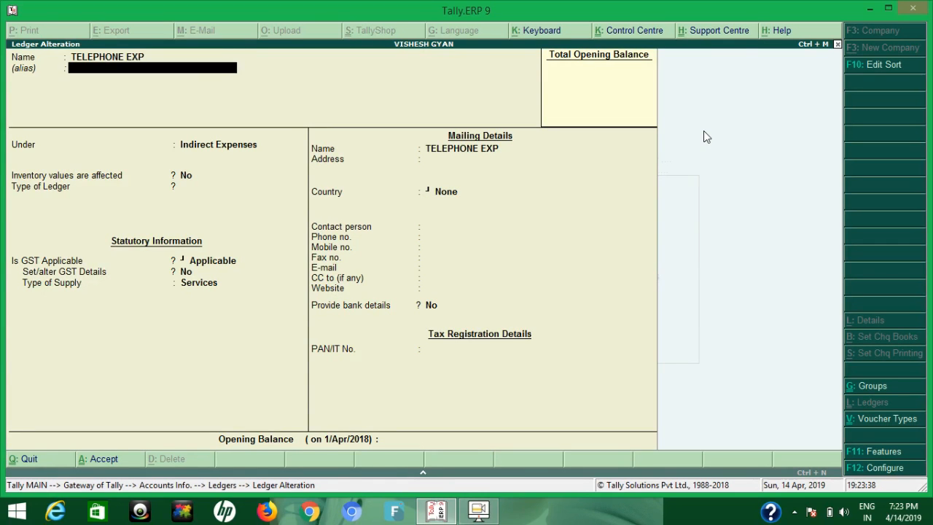
key("Return")
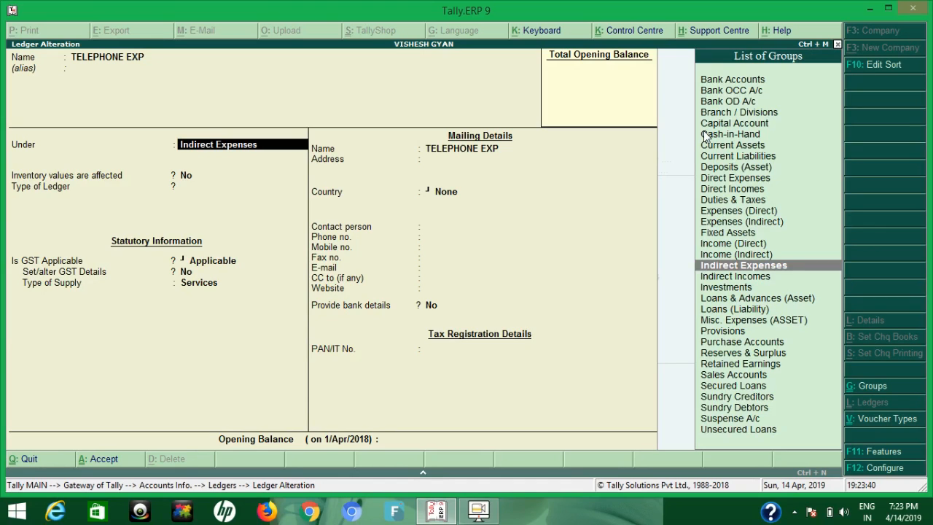
key("Return")
key("Return")
key("Return")
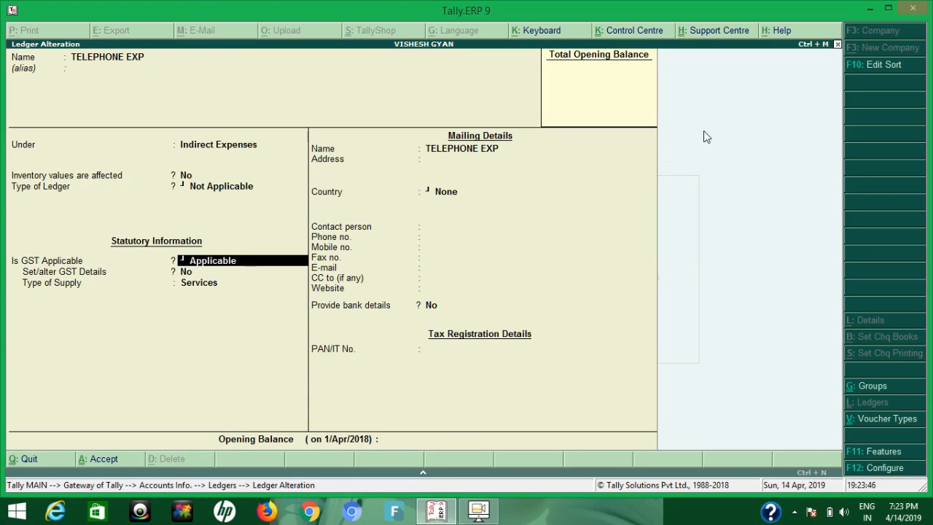
key("Return")
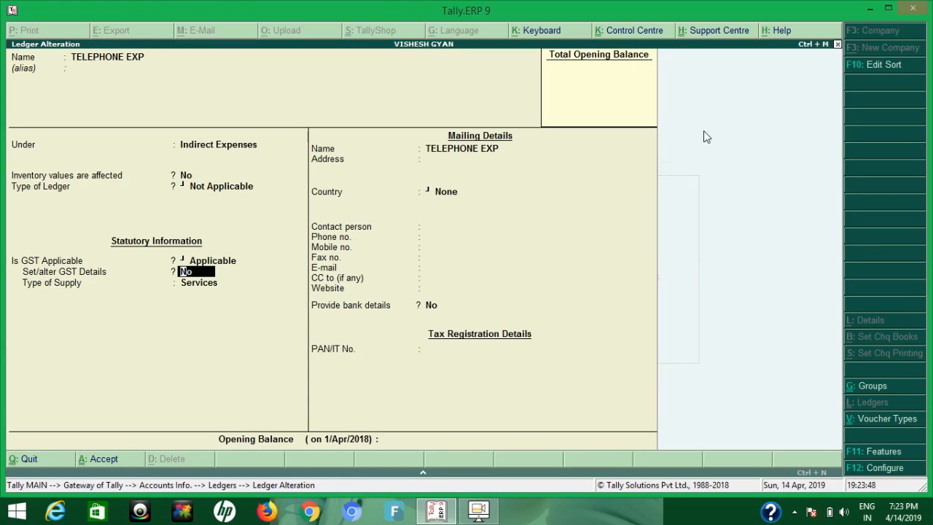
type("y")
key("Return")
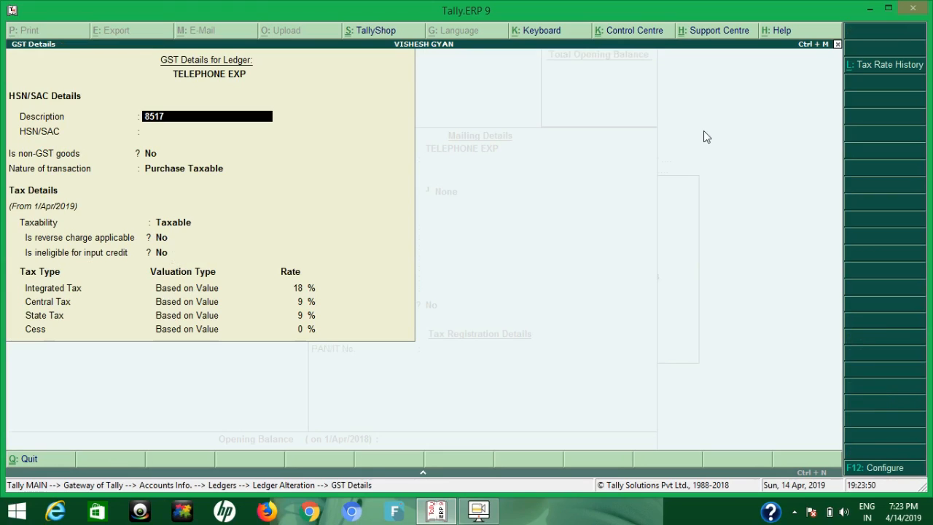
Step: Enter 8517 as the HSN/SAC code in the ledger's GST details, keeping Is non-GST goods at No
key("Return")
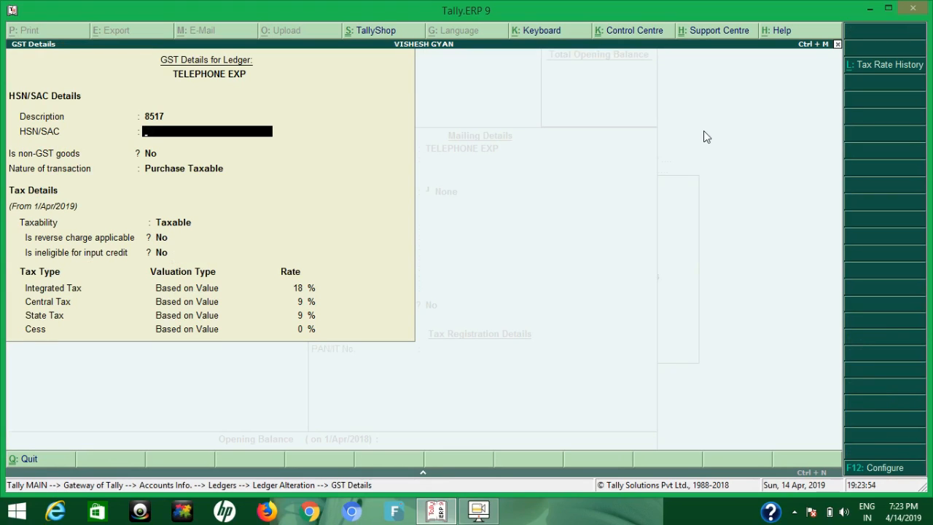
type("8517")
key("Return")
key("Return")
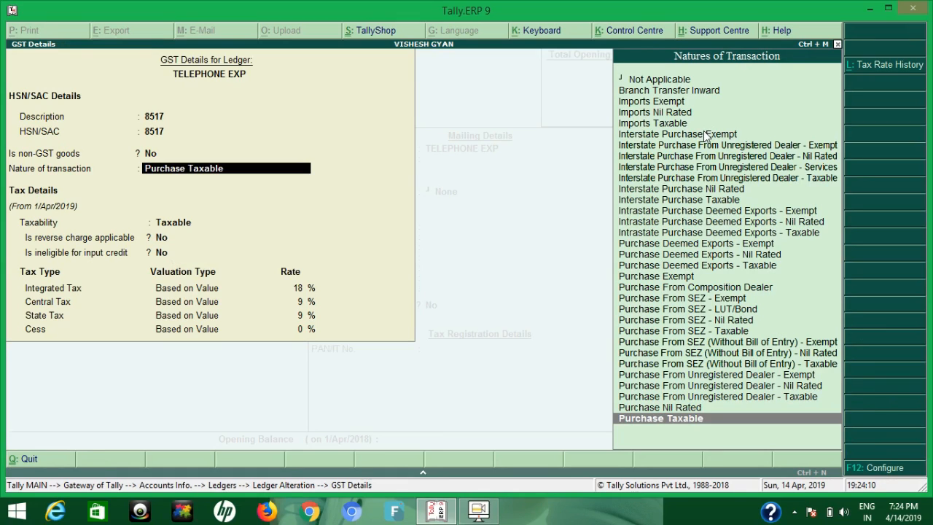
Step: Keep Purchase Taxable, no reverse charge and the 18% integrated tax rate, and accept the GST details
key("Return")
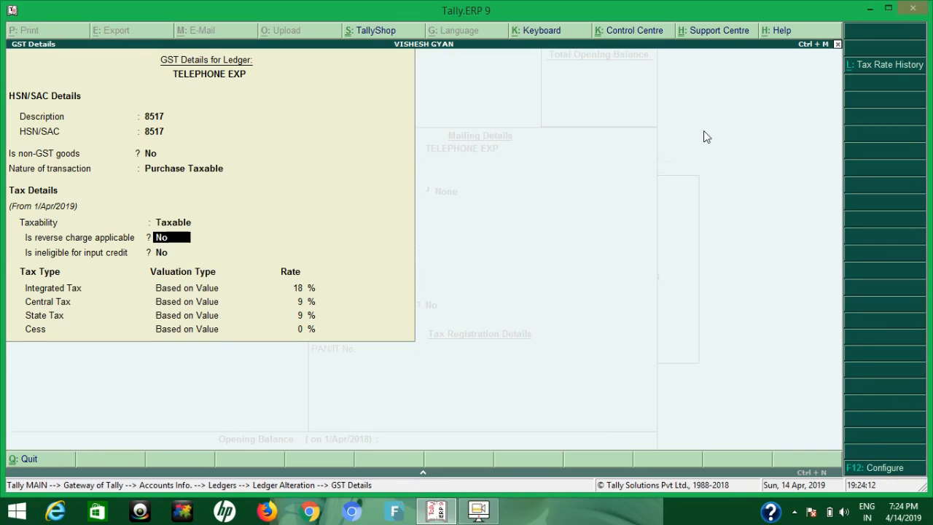
key("Return")
key("Return")
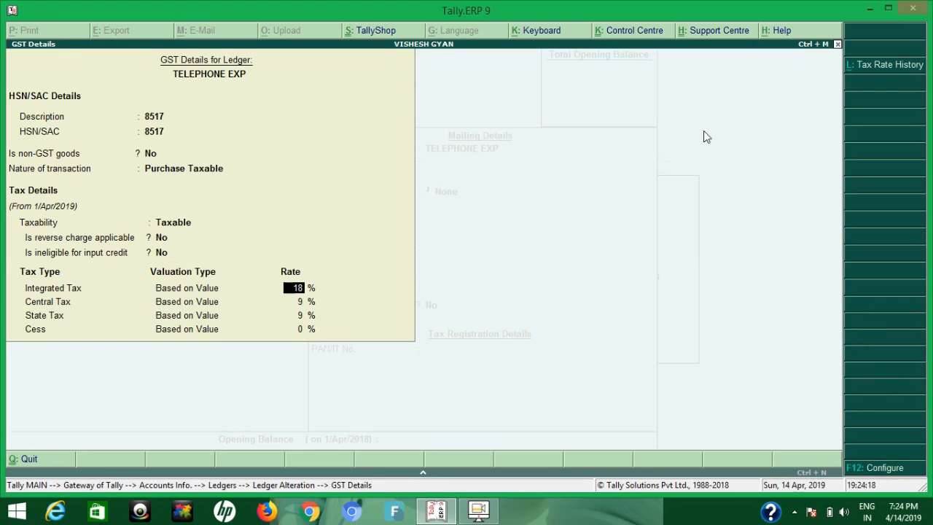
key("Return")
key("Return")
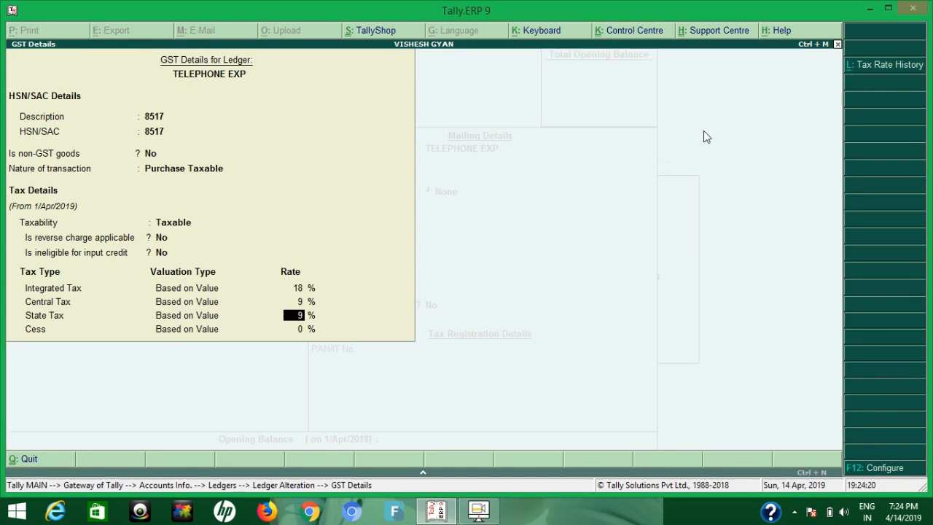
key("Return")
key("Return")
key("Return")
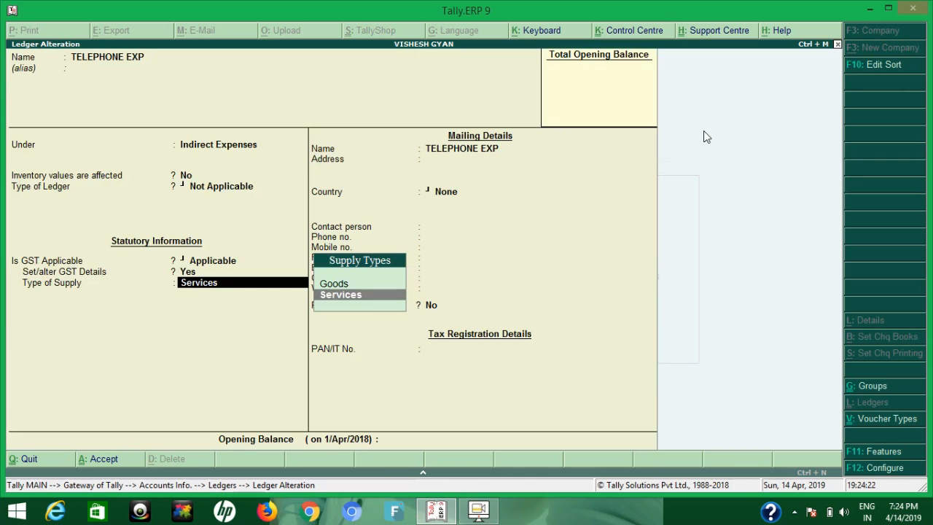
Step: Keep Services as the type of supply and save the TELEPHONE EXP ledger
key("Return")
key("Return")
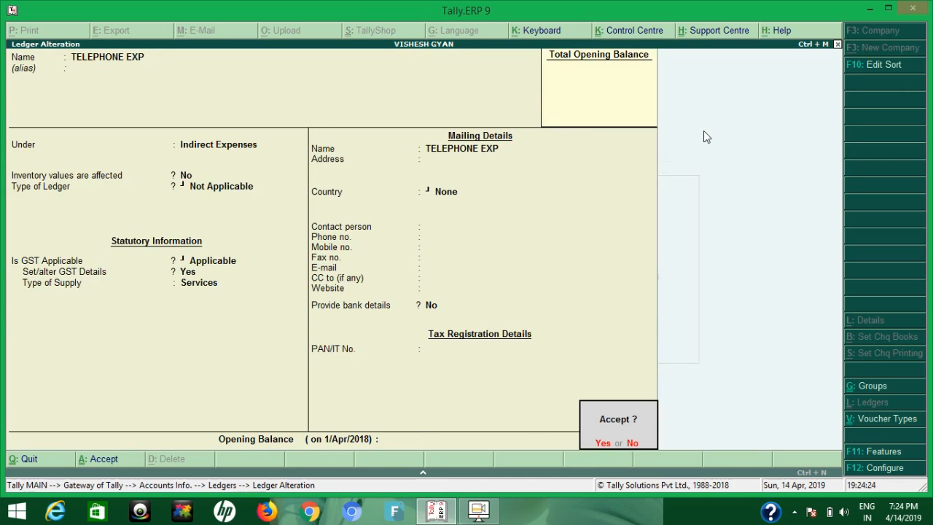
key("Return")
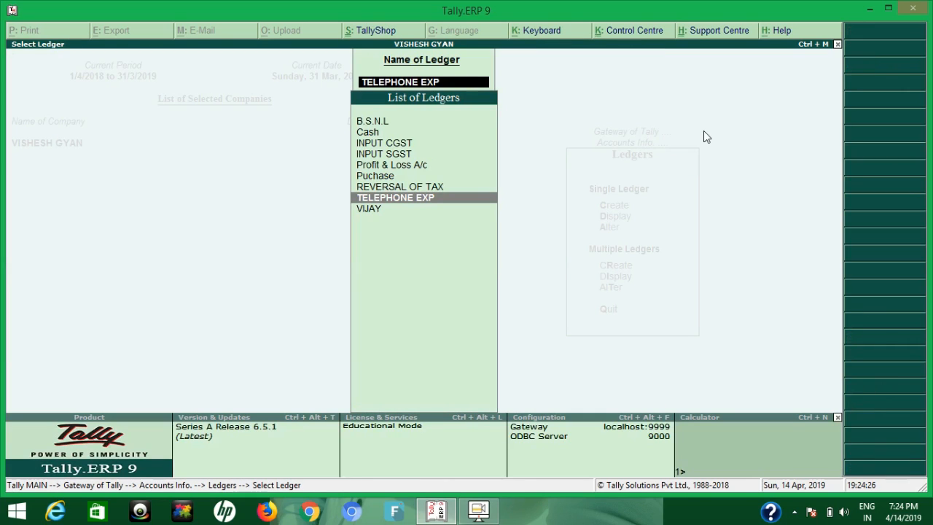
Step: Open the REVERSAL OF TAX ledger to check its group and settings, and quit without saving
key("Up")
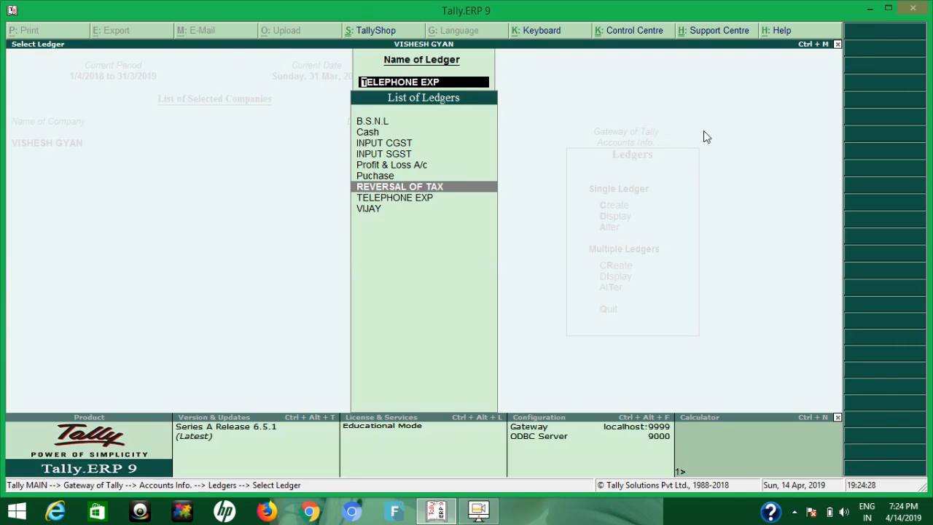
key("Return")
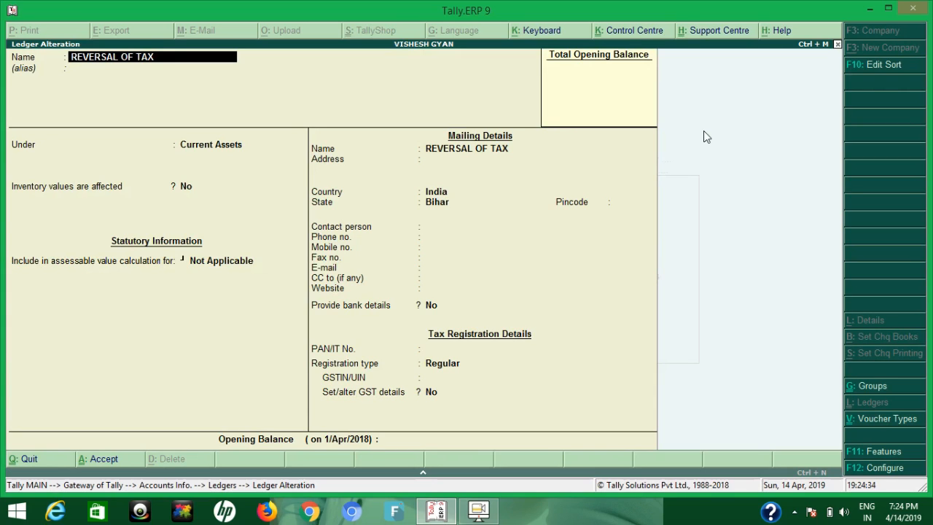
key("BackSpace")
key("Escape")
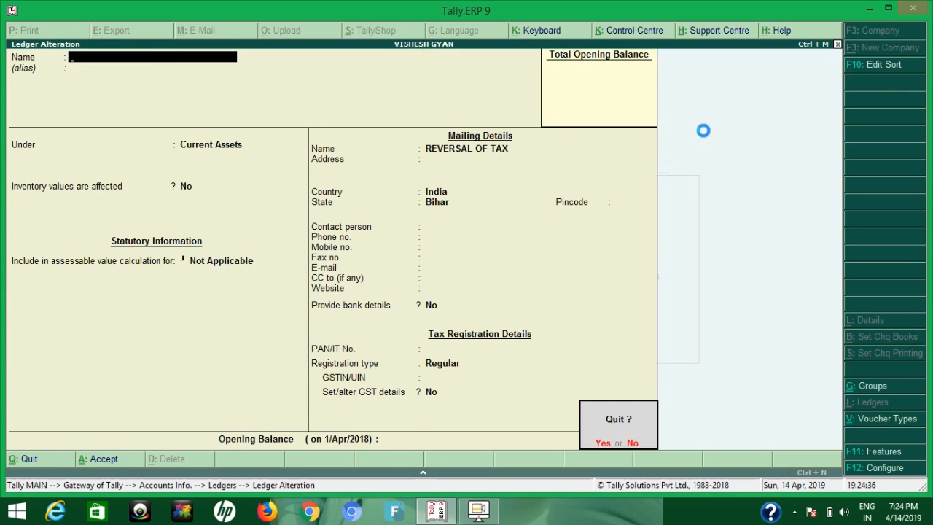
key("y")
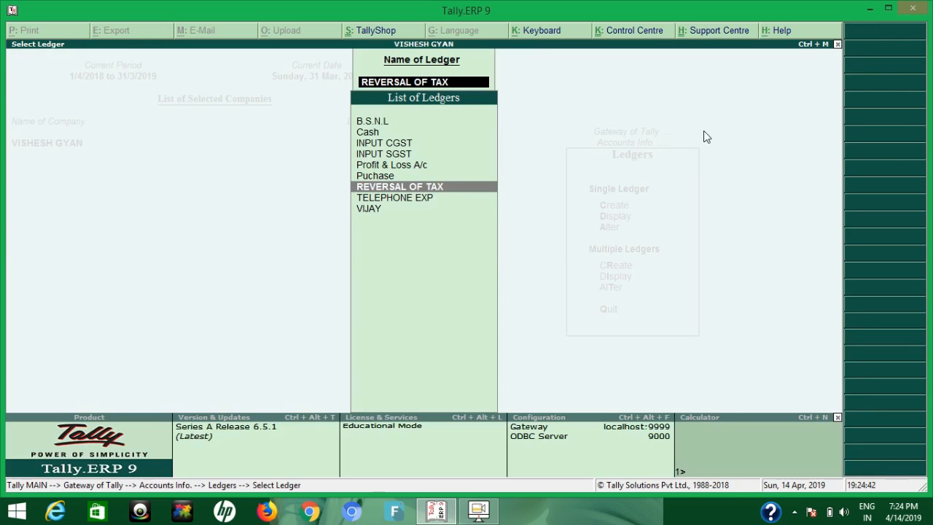
Step: Open the B.S.N.L ledger to check its group and tax registration details, and leave ledger alteration without saving
key("Down")
key("Down")
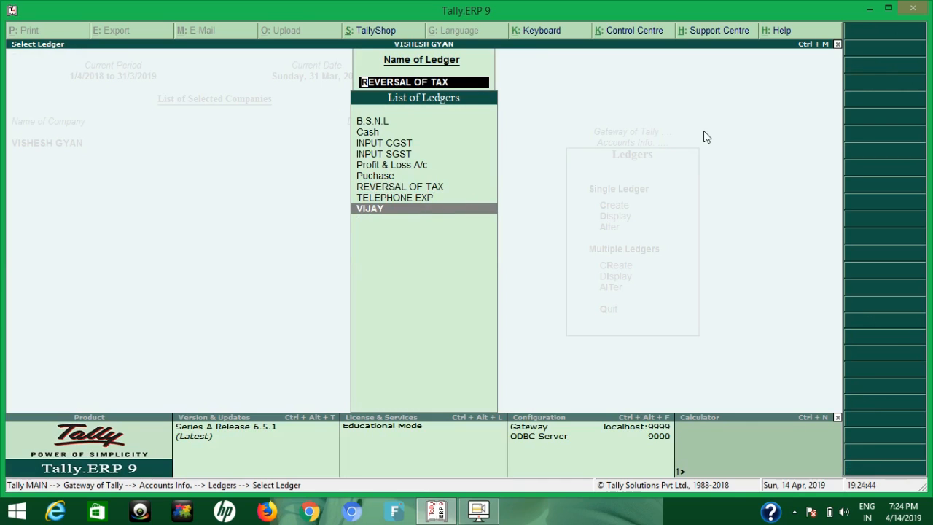
key("Up")
key("Up")
key("Up")
key("Up")
key("Up")
key("Up")
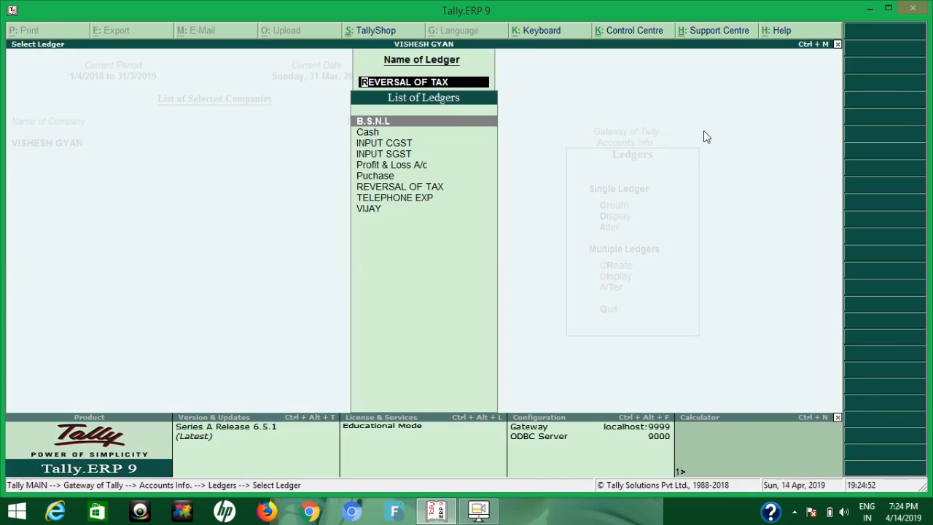
key("Return")
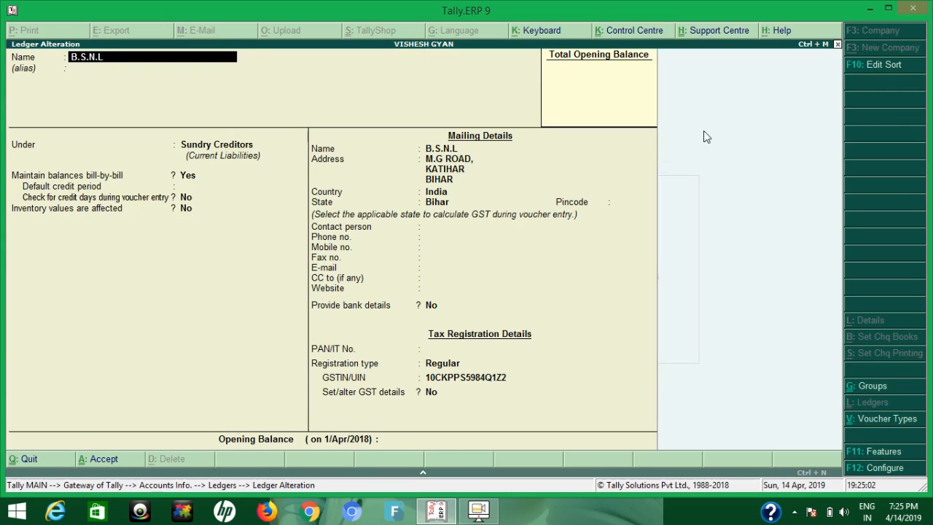
key("Return")
key("Return")
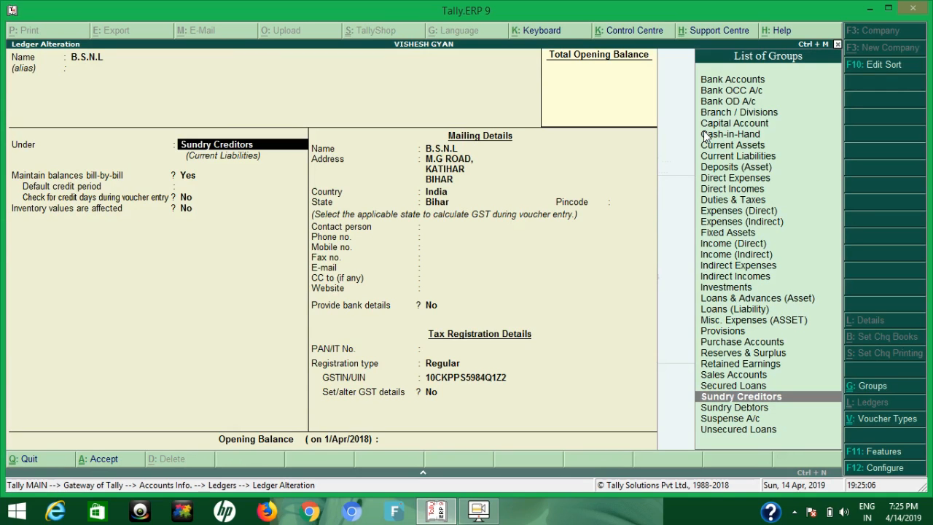
key("Escape")
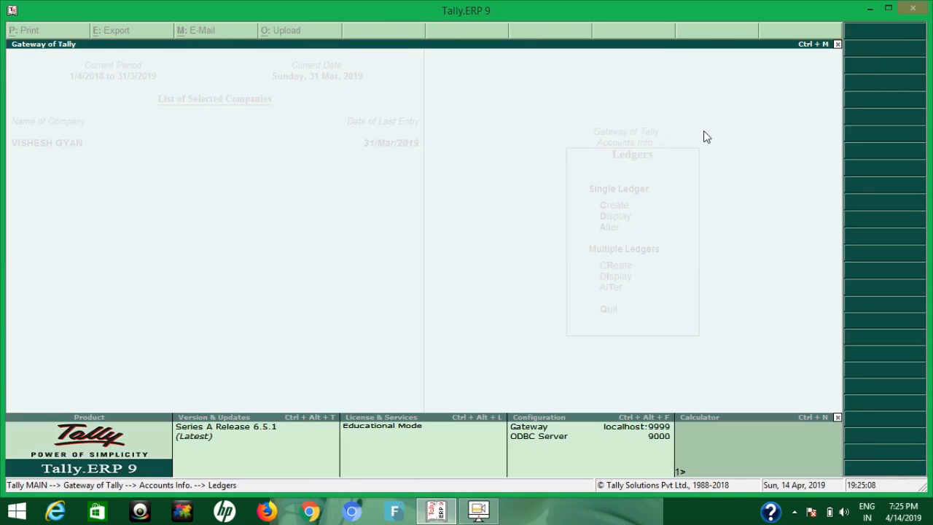
key("Escape")
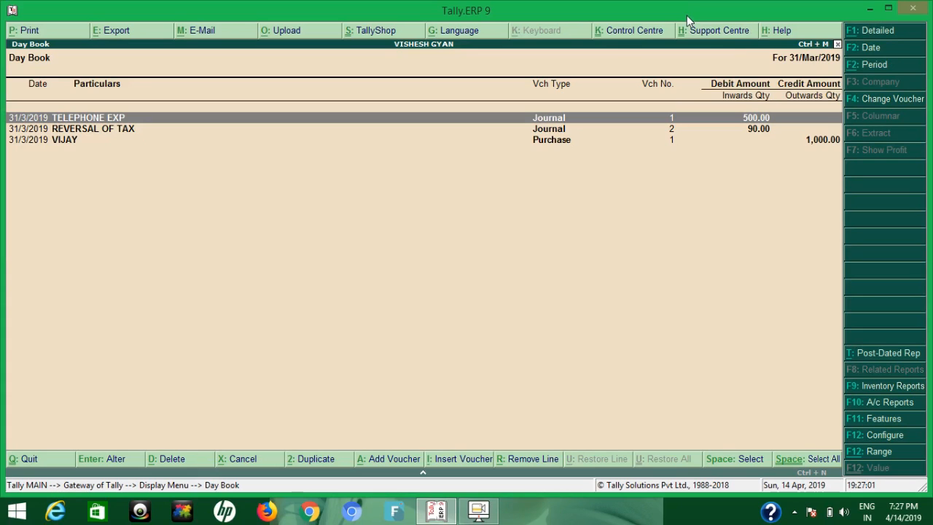
Step: Open the TELEPHONE EXP journal voucher from the Day Book and keep its date and its expense, INPUT CGST and INPUT SGST debit lines
key("Return")
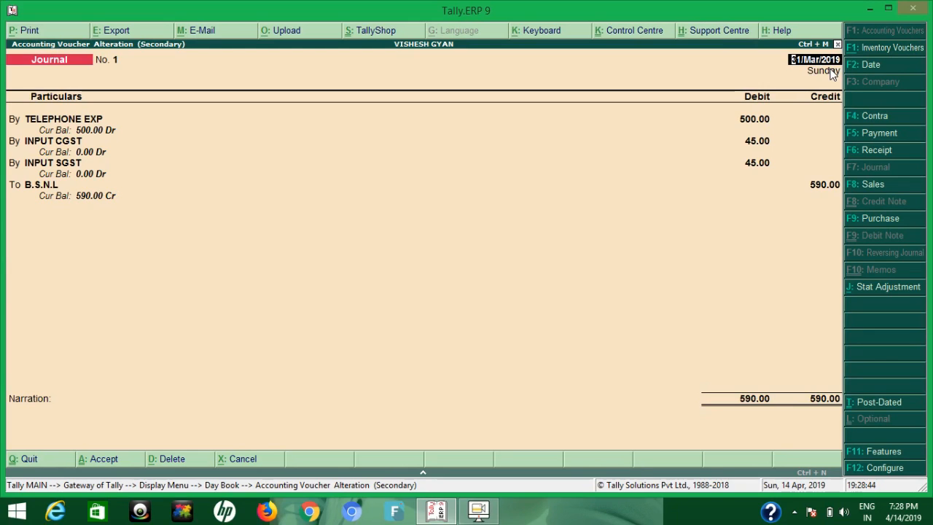
key("Return")
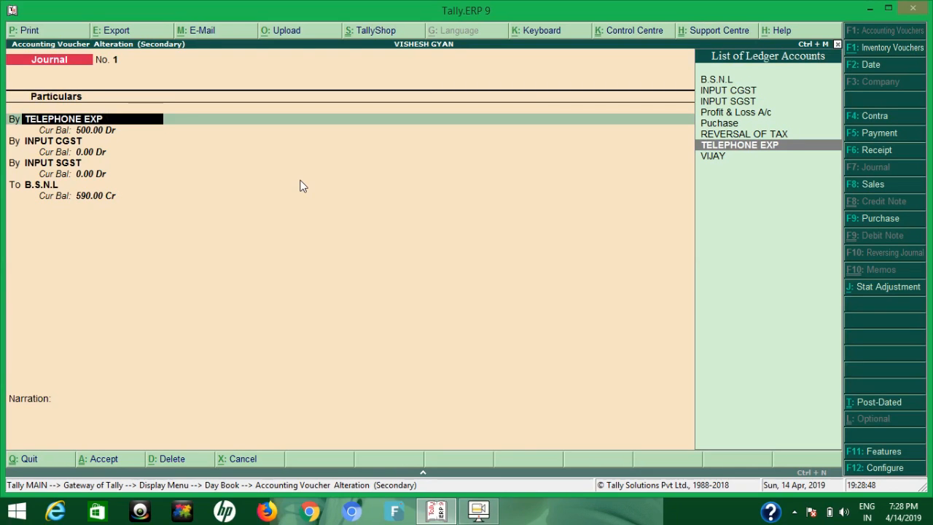
key("Return")
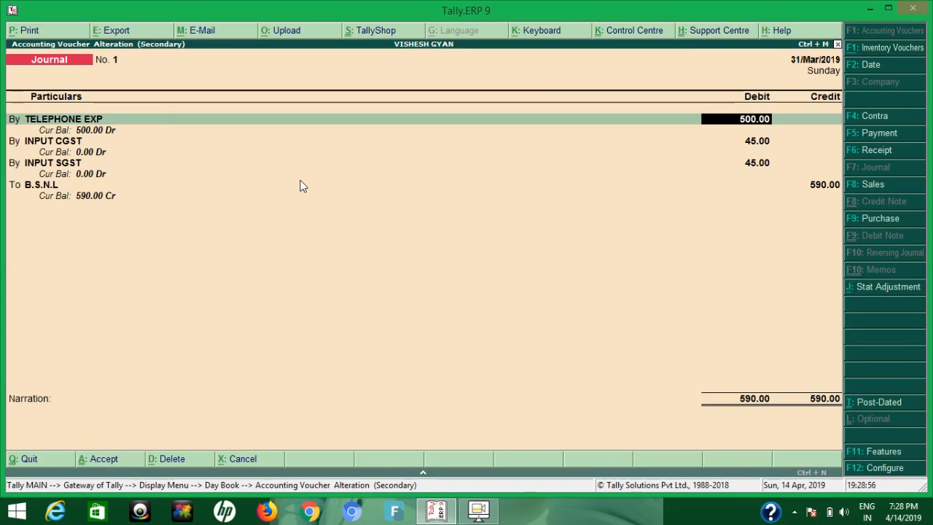
key("Return")
key("Return")
key("Return")
key("Return")
key("Return")
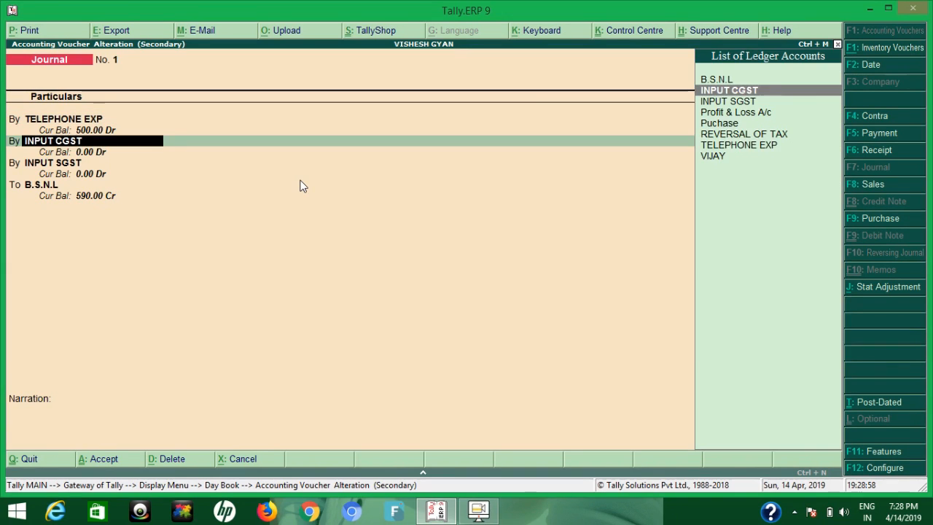
key("Return")
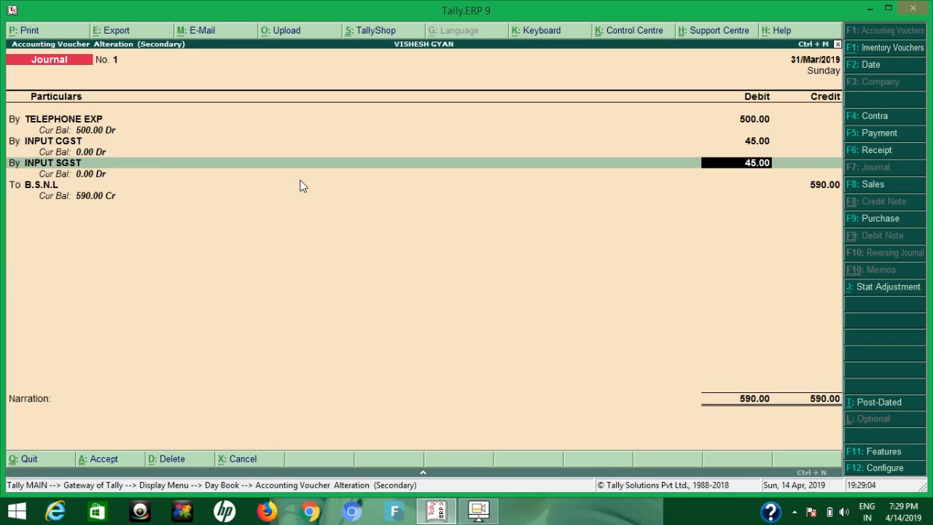
key("Return")
key("Return")
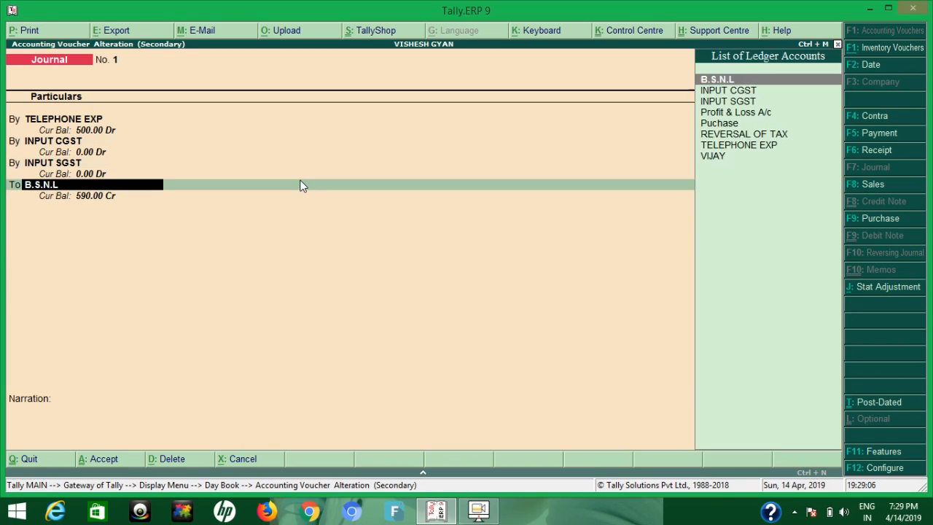
Step: Keep the B.S.N.L credit of 590.00 as On Account and save the voucher, accepting the modified tax details with conflicts
key("Return")
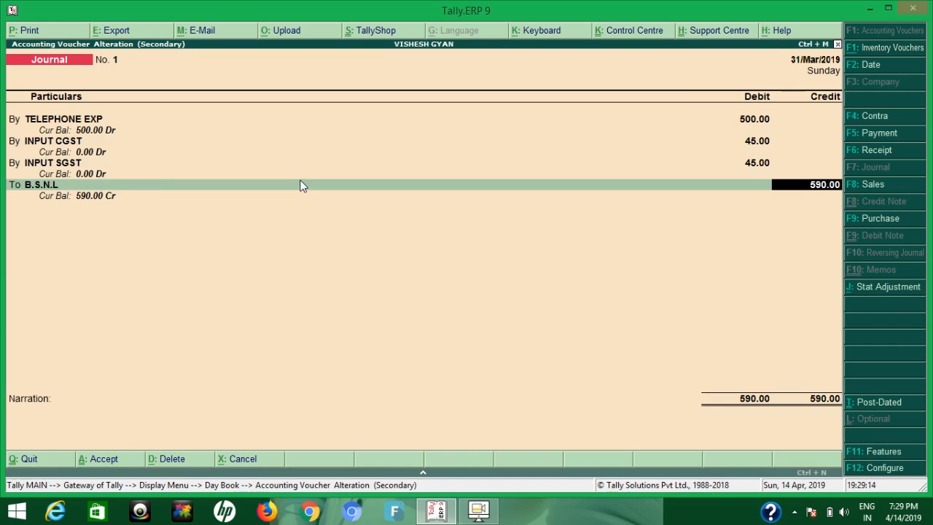
key("Return")
key("Return")
key("Return")
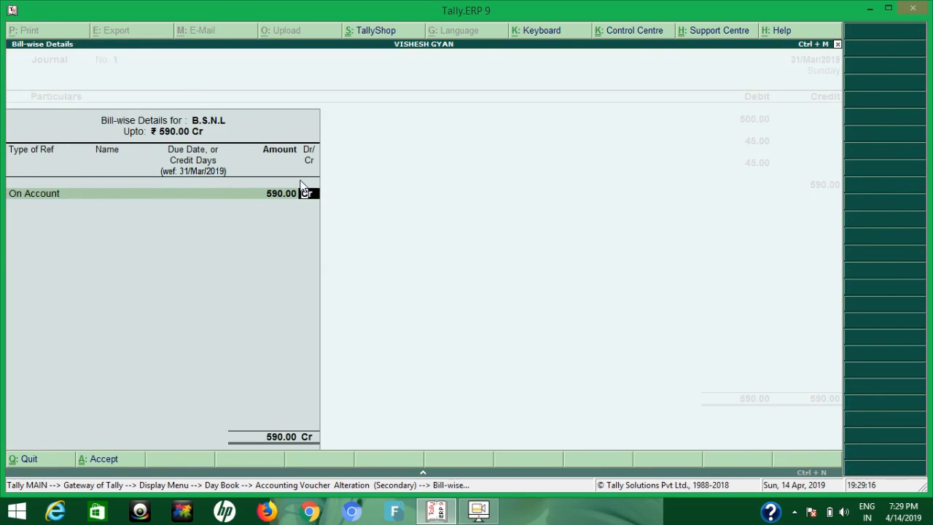
key("Return")
key("Return")
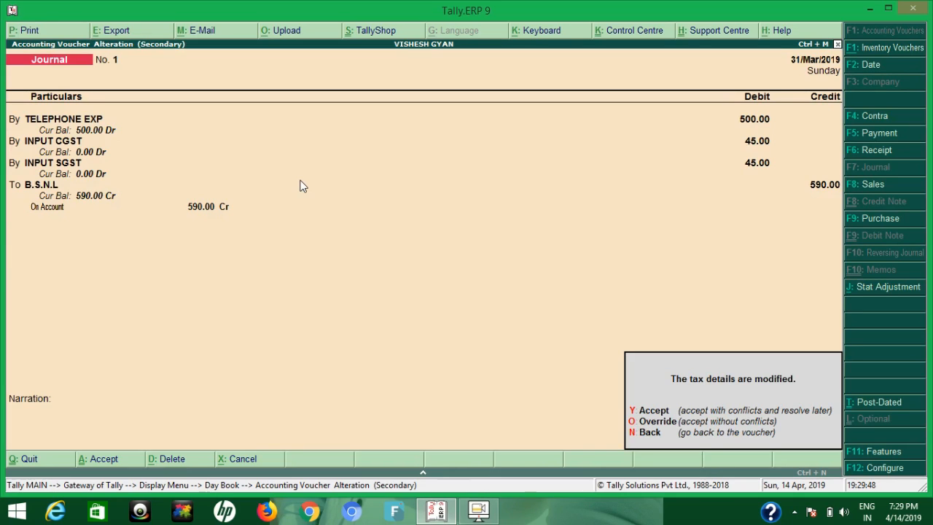
key("y")
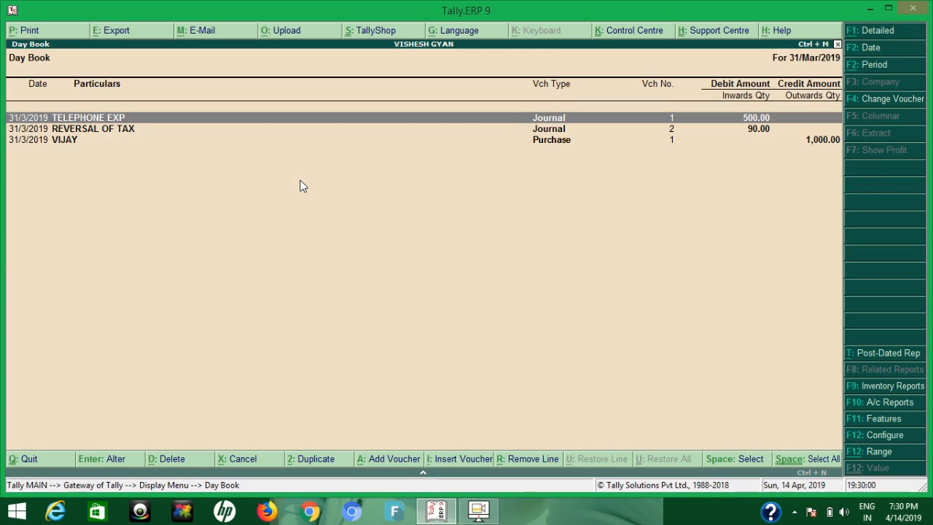
Step: Delete the REVERSAL OF TAX journal voucher from the Day Book and reopen the Day Book to check the entries
key("Down")
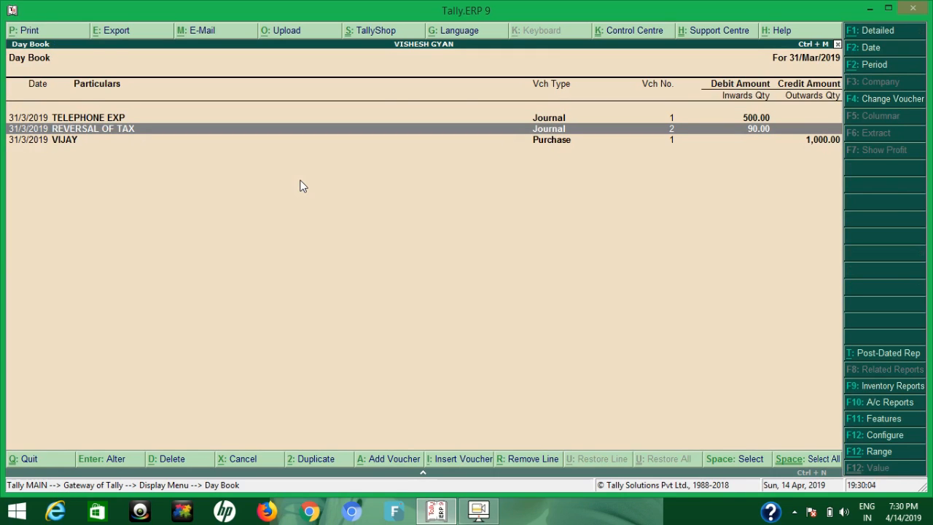
key("Return")
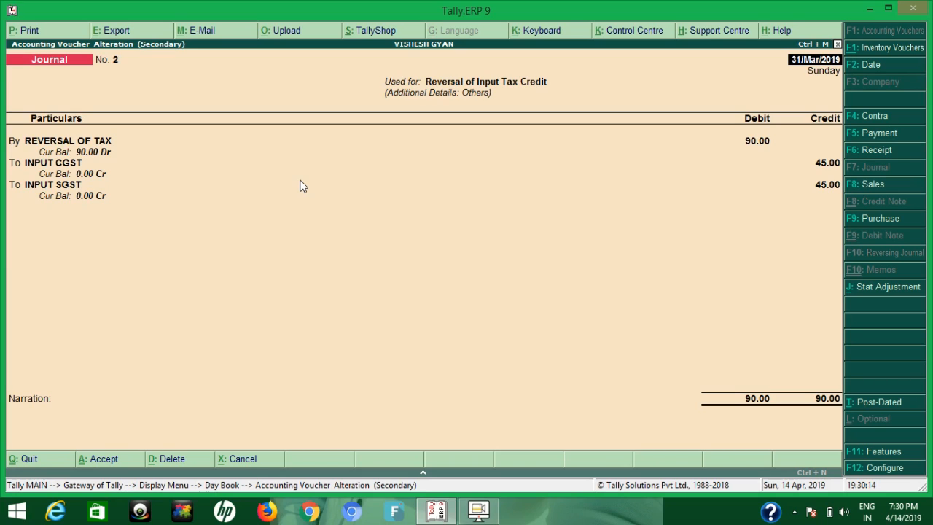
key("alt+d")
key("y")
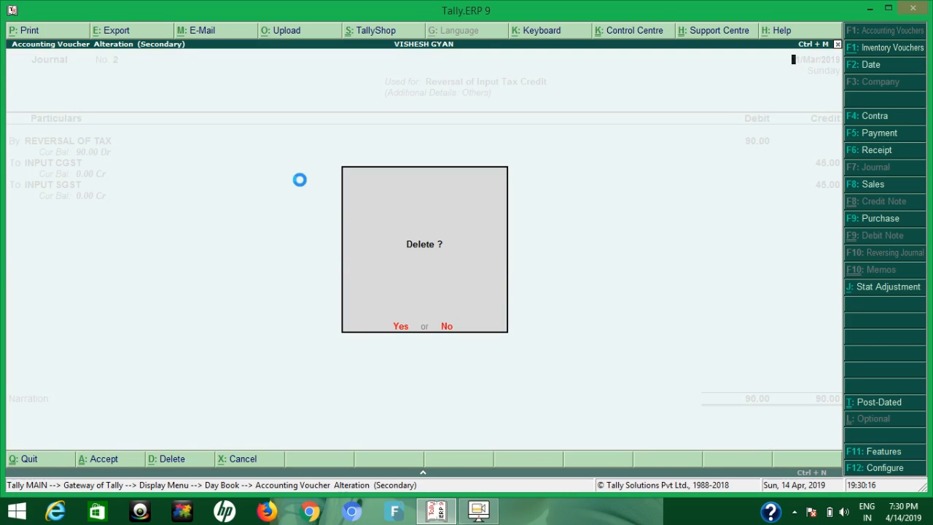
key("Escape")
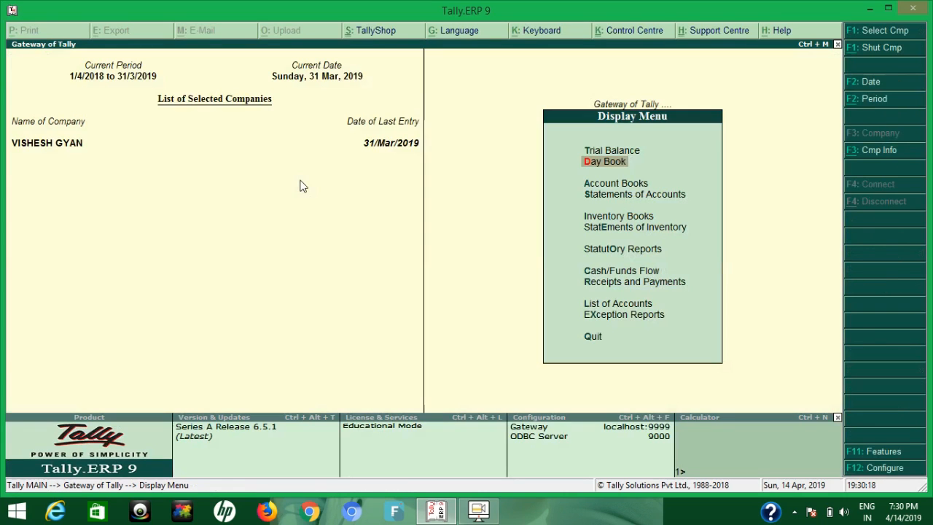
key("Return")
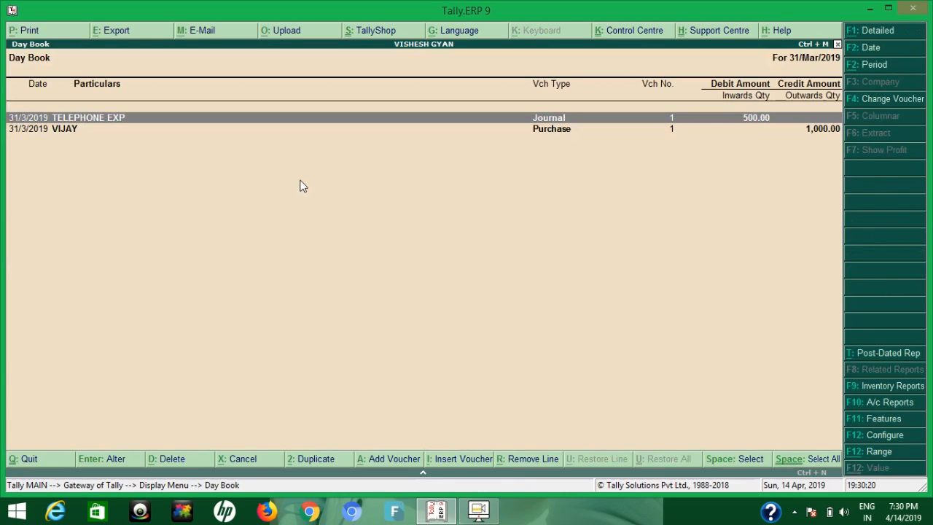
Step: Leave the Day Book and open the GSTR-2 report from the GST statutory reports
key("Escape")
key("Down")
key("Down")
key("Down")
key("Down")
key("Down")
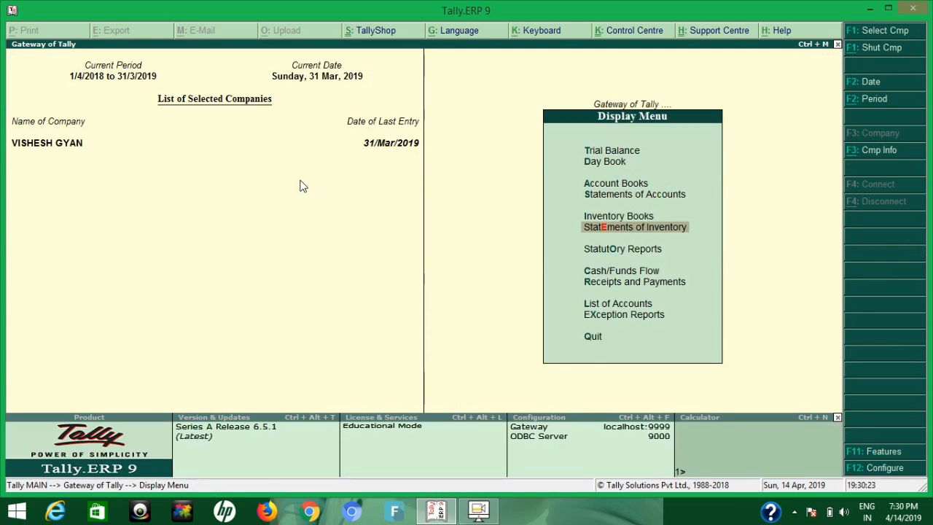
key("Return")
key("Return")
key("Down")
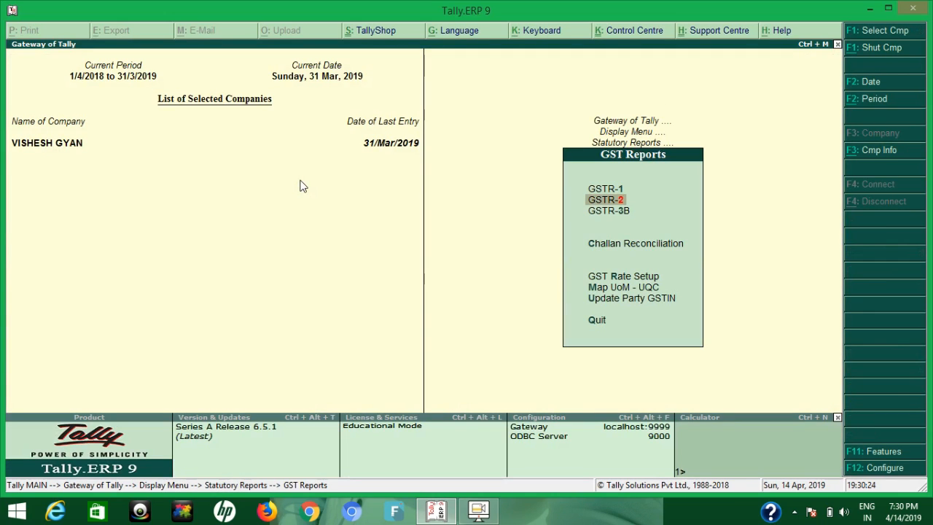
key("Return")
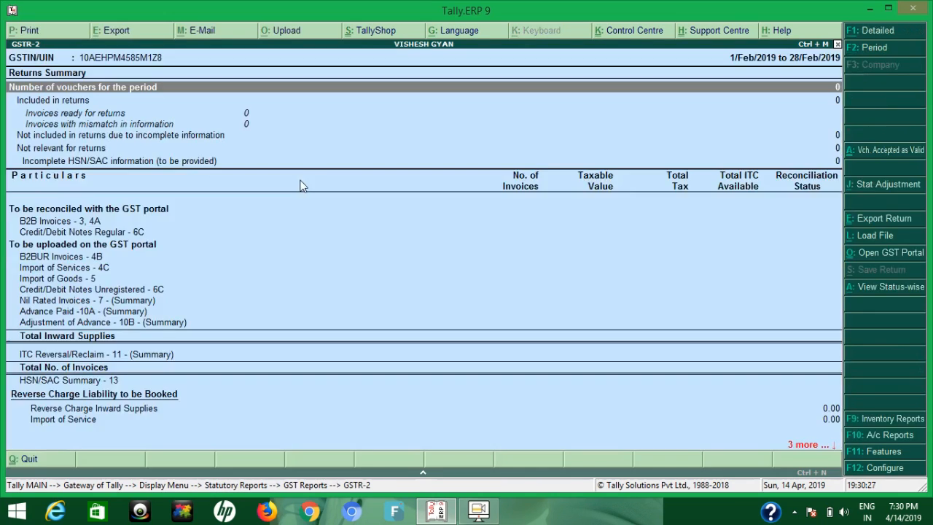
Step: Set the GSTR-2 report period from 1/3/2019 to 31/3/2019
left_click(884, 52)
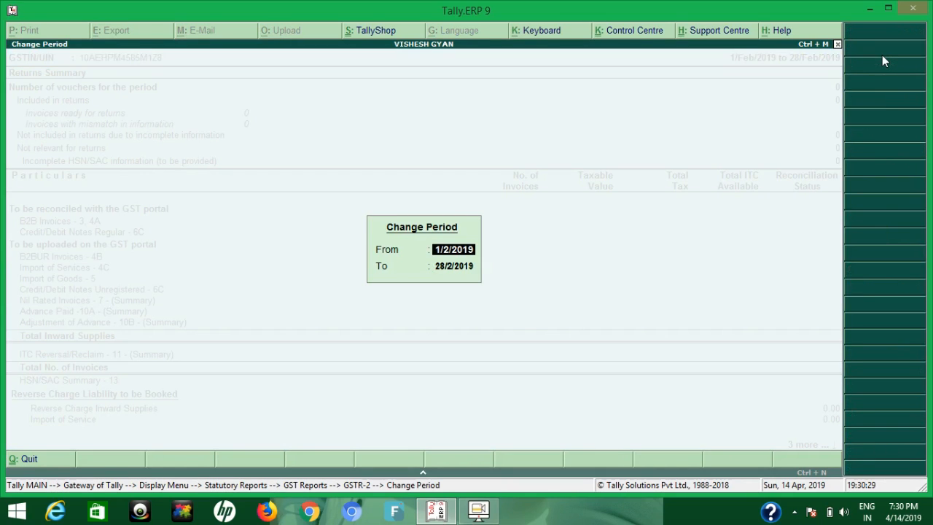
type("1-3")
key("Return")
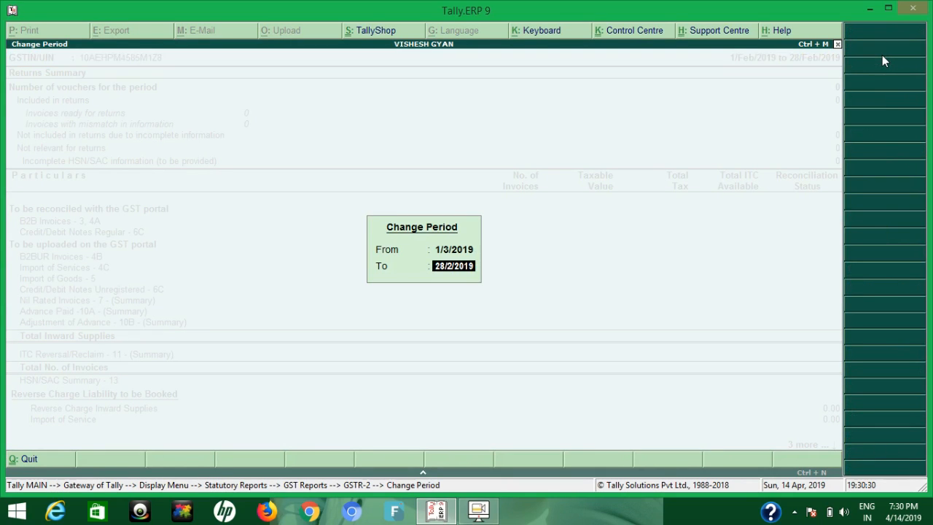
type("31-3")
key("Return")
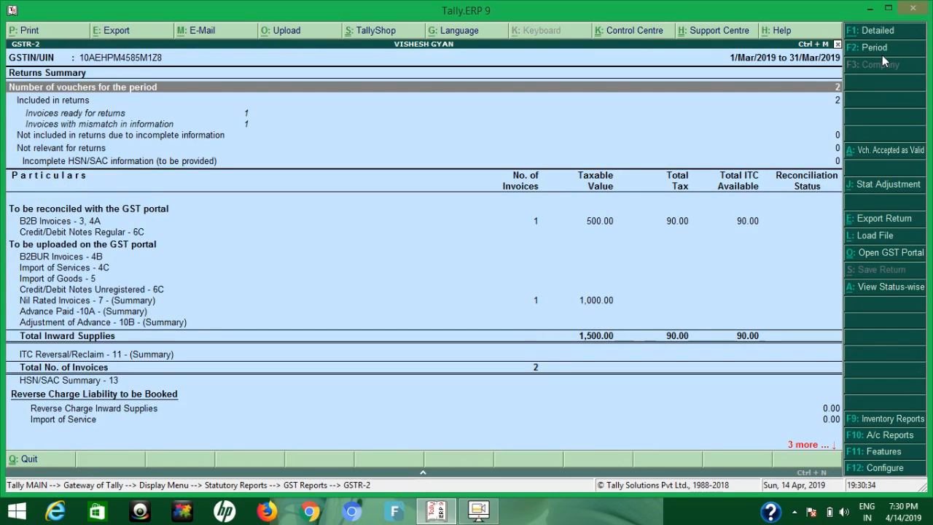
Step: Open the party register of the B2B Invoices - 3, 4A row to check its supplier entries, and return to GSTR-2
key("Down")
key("Down")
key("Down")
key("Down")
key("Up")
key("Up")
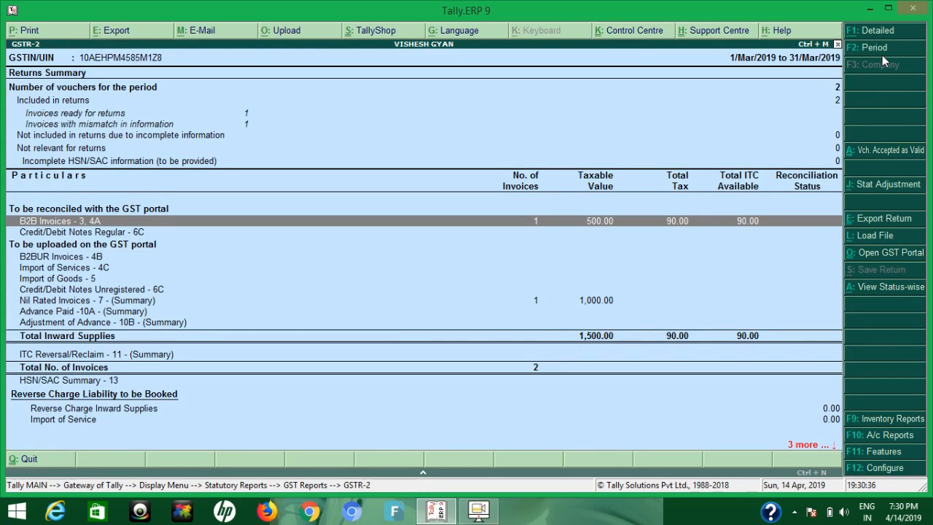
key("Return")
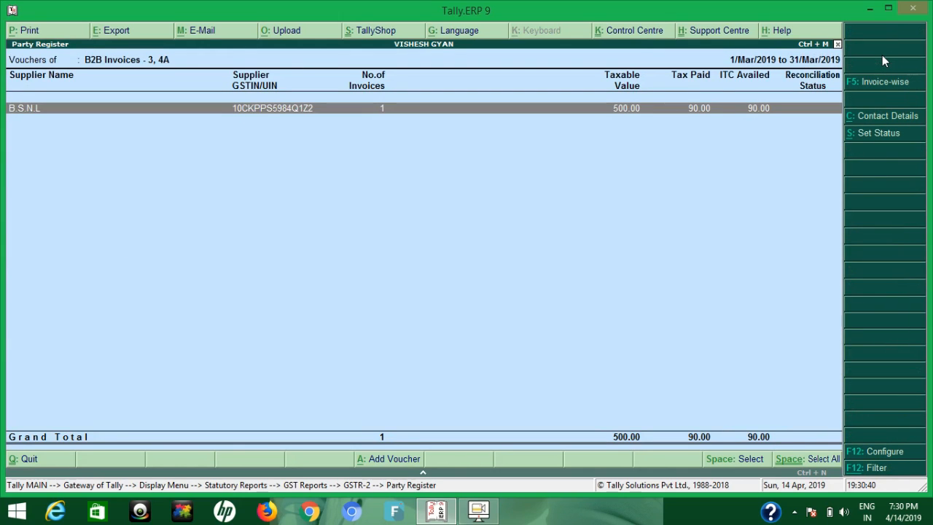
key("Escape")
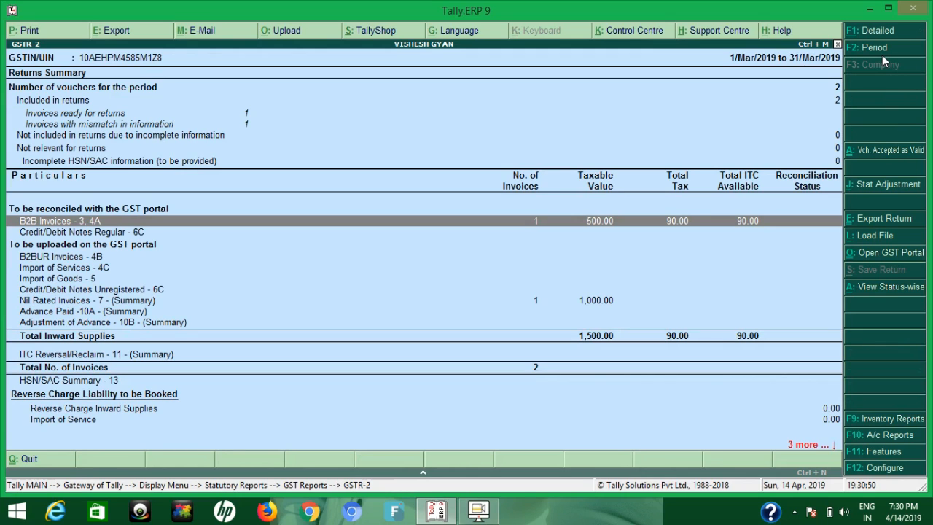
Step: Open the GSTR-3B report and set its period from 1/3/2019 to 31/3/2019
key("Escape")
key("Down")
key("Return")
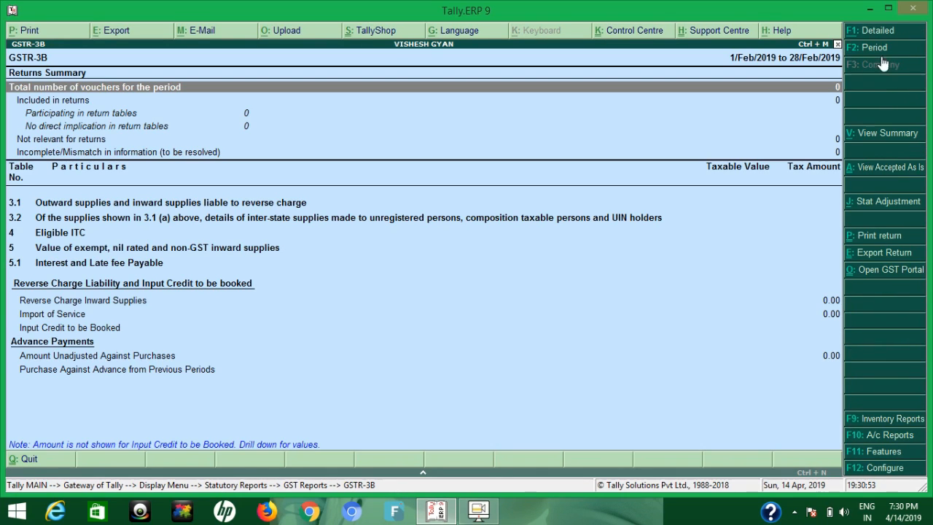
left_click(876, 54)
type("1-3")
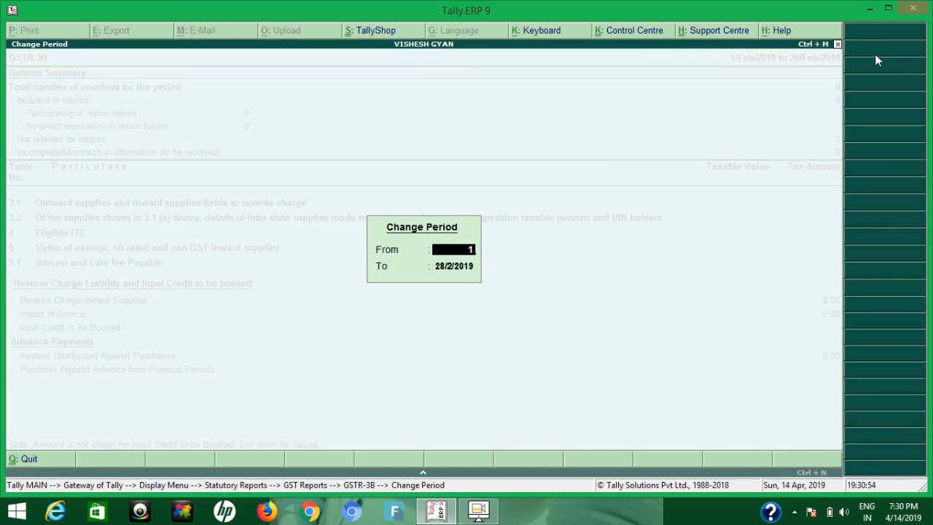
key("Return")
type("31-3")
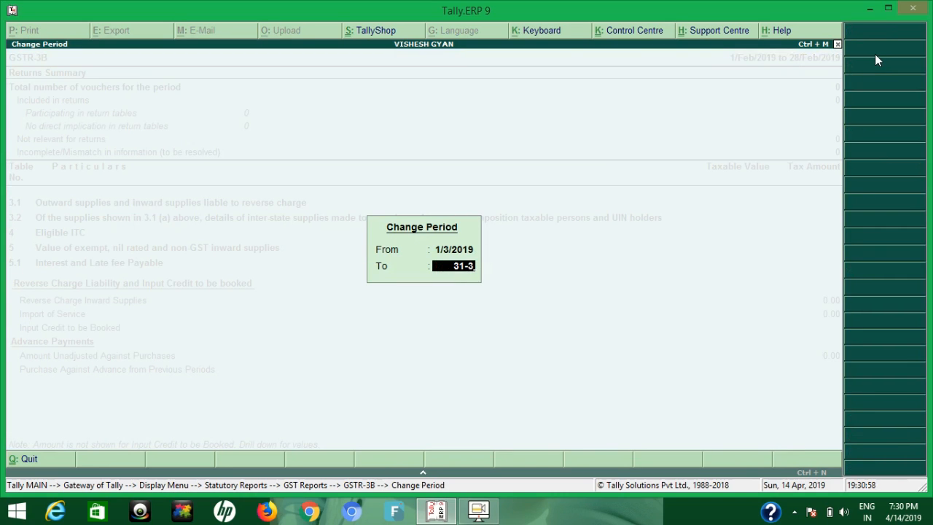
key("Return")
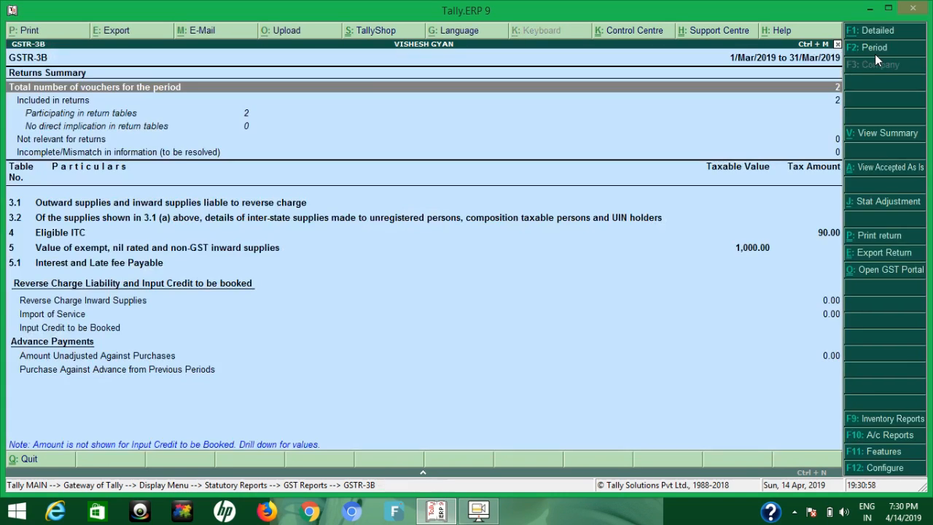
Step: Show GSTR-3B in detailed form, examine the Eligible ITC, ITC Reversed and Net ITC Available rows, and leave the GST reports
left_click(867, 34)
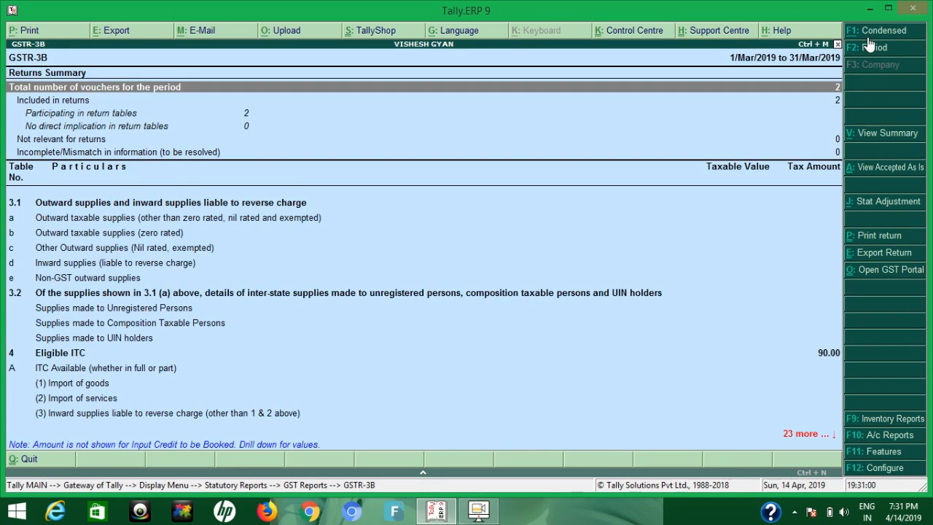
key("Down")
key("Down")
key("Down")
key("Down")
key("Down")
key("Down")
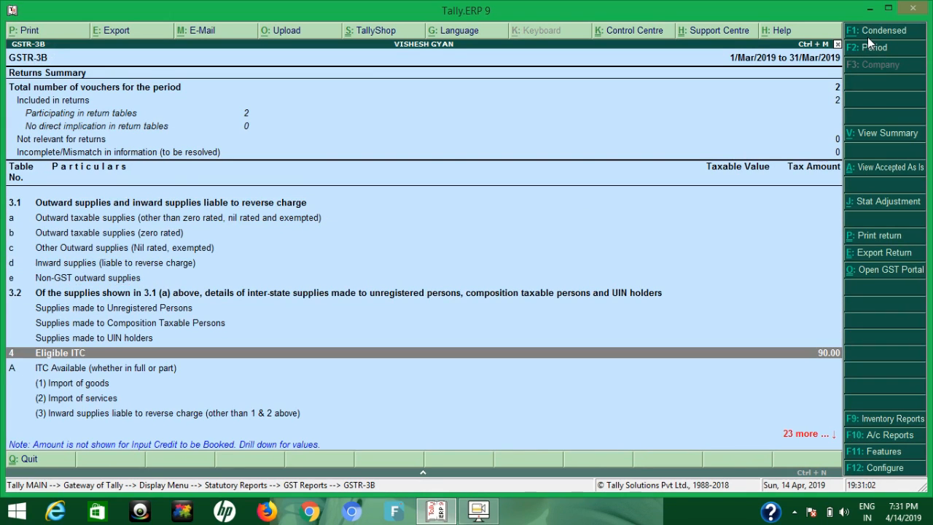
key("Down")
key("Down")
key("Down")
key("Down")
key("Down")
key("Down")
key("Down")
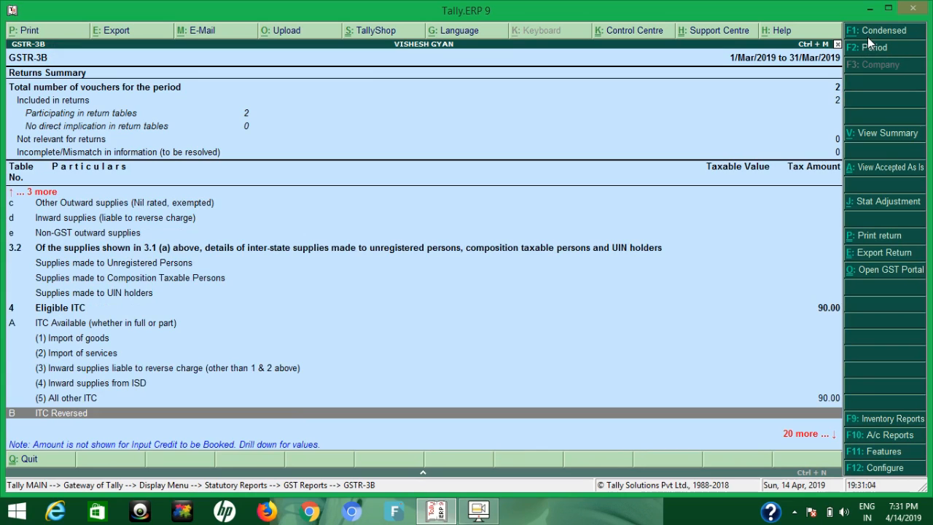
key("Up")
key("Down")
key("Down")
key("Down")
key("Down")
key("Down")
key("Up")
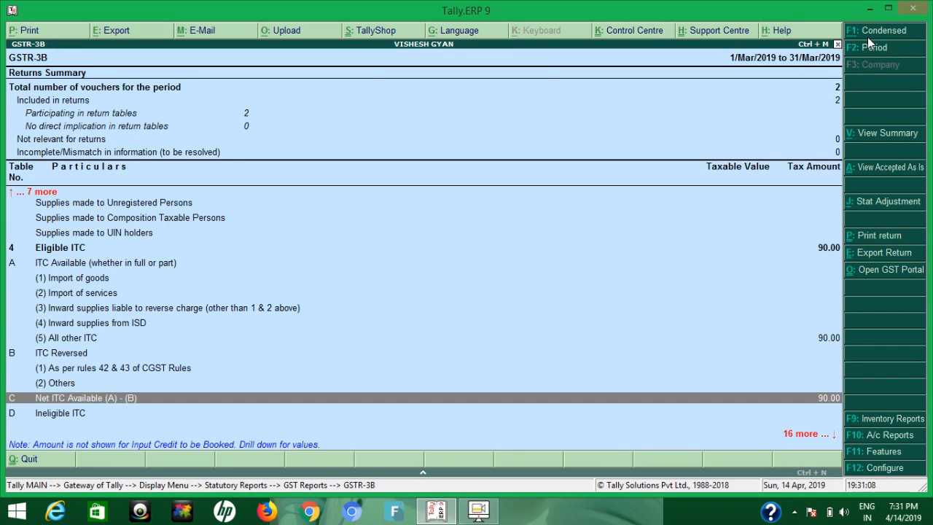
key("Escape")
key("Escape")
key("Escape")
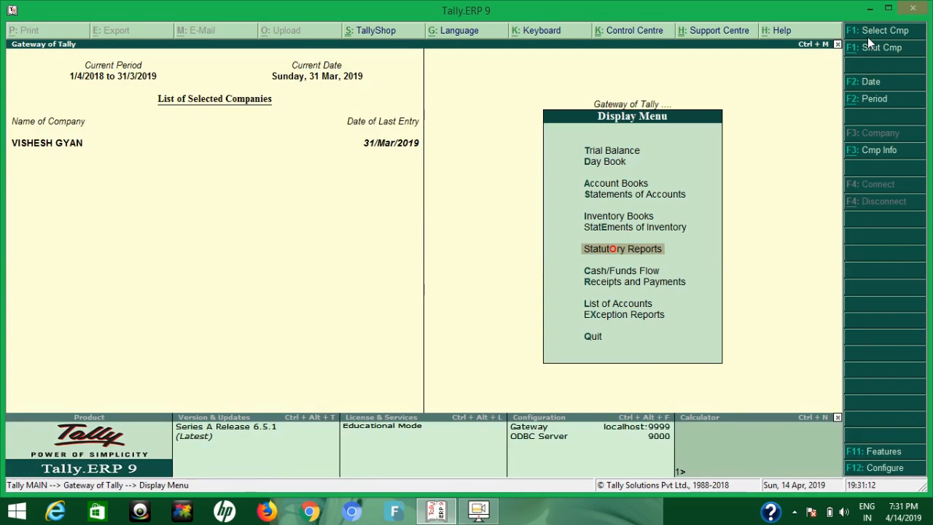
Step: Drill down in the Balance Sheet through Current Liabilities to Duties & Taxes to check the input tax ledgers, and close the report
key("Escape")
key("b")
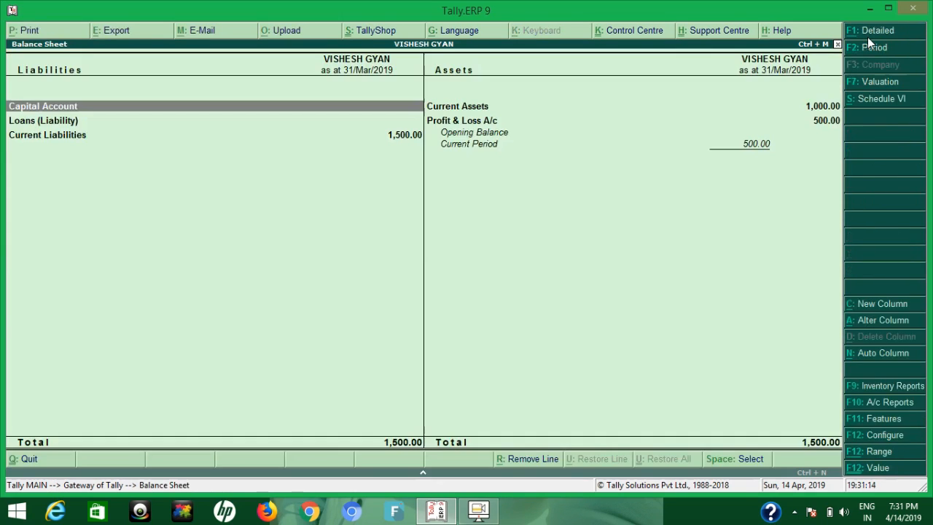
key("Down")
key("Down")
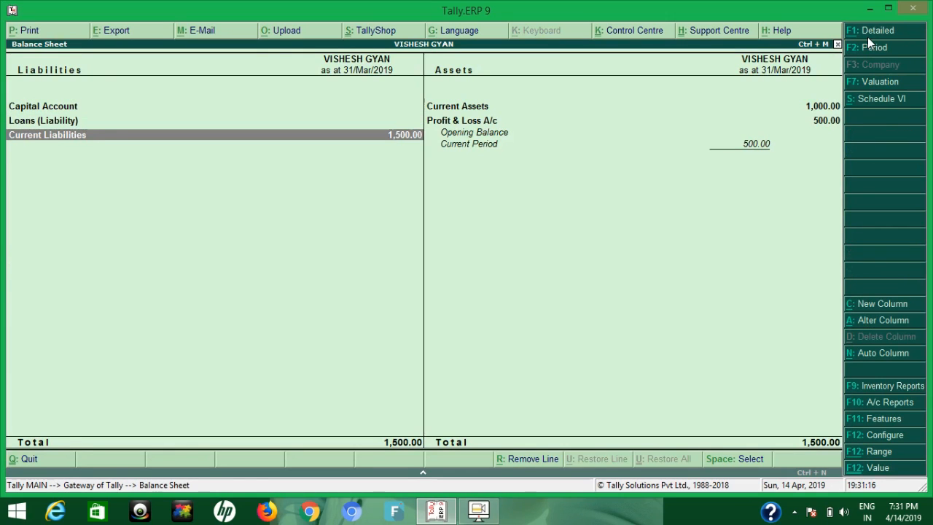
key("Return")
key("Return")
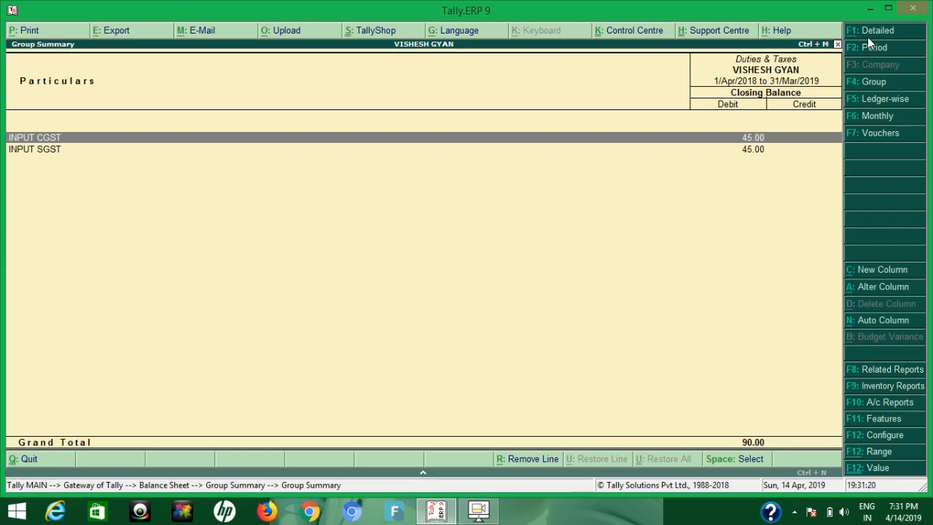
key("Escape")
key("Escape")
key("Escape")
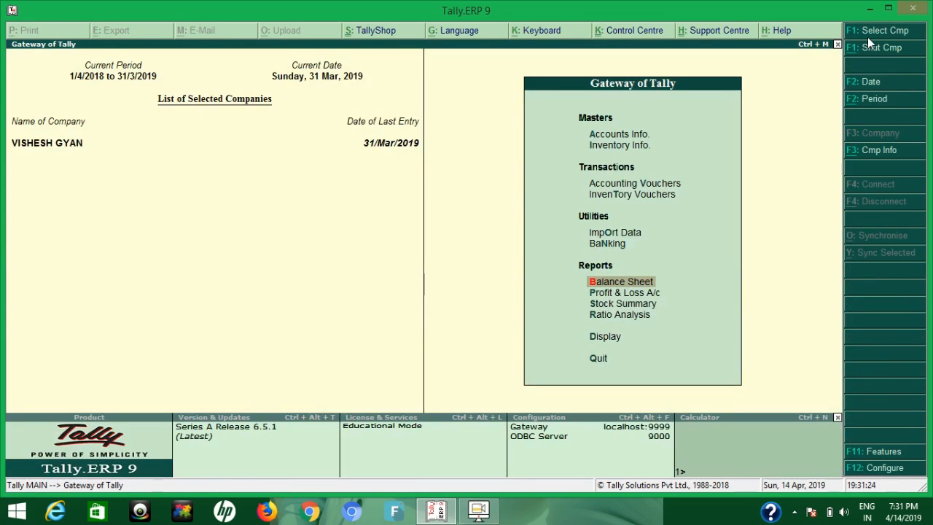
key("v")
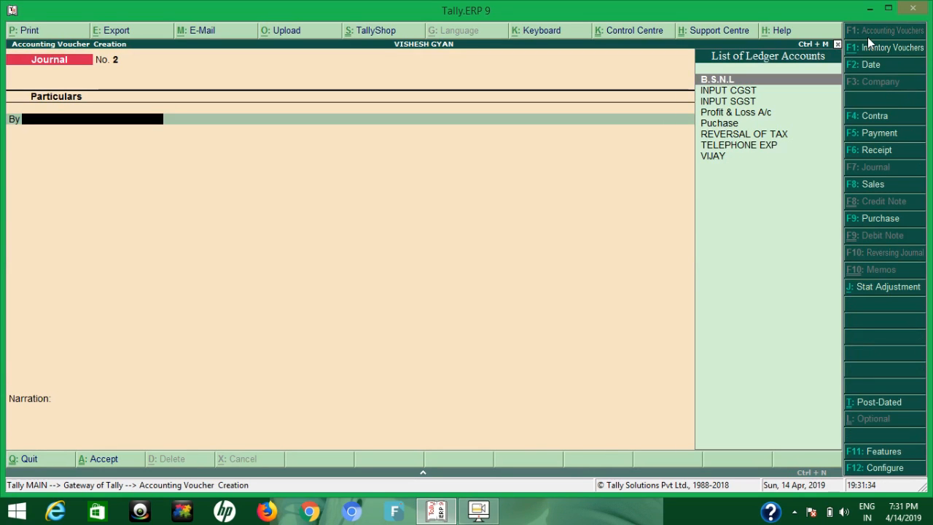
key("Escape")
key("y")
Step: Open the Profit & Loss account, drill into Indirect Expenses to check the telephone expense, and close the report
key("p")
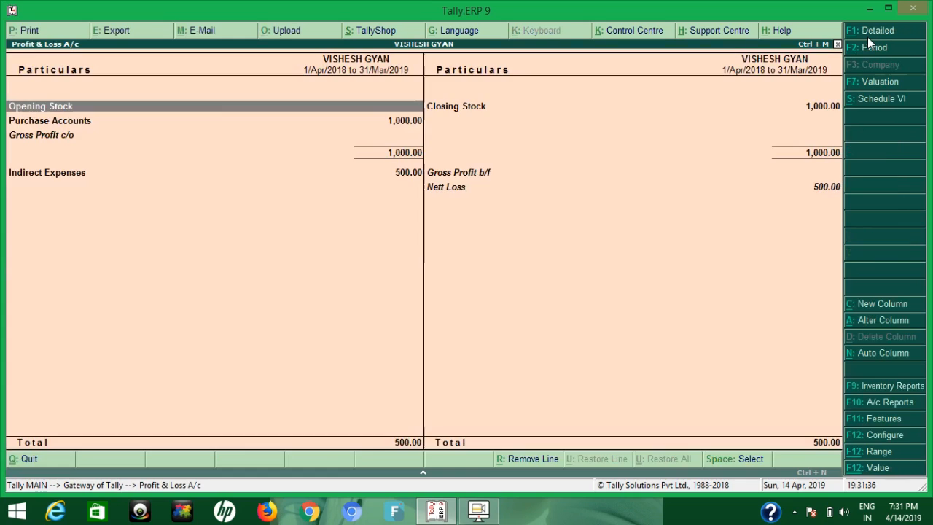
key("Down")
key("Down")
key("Return")
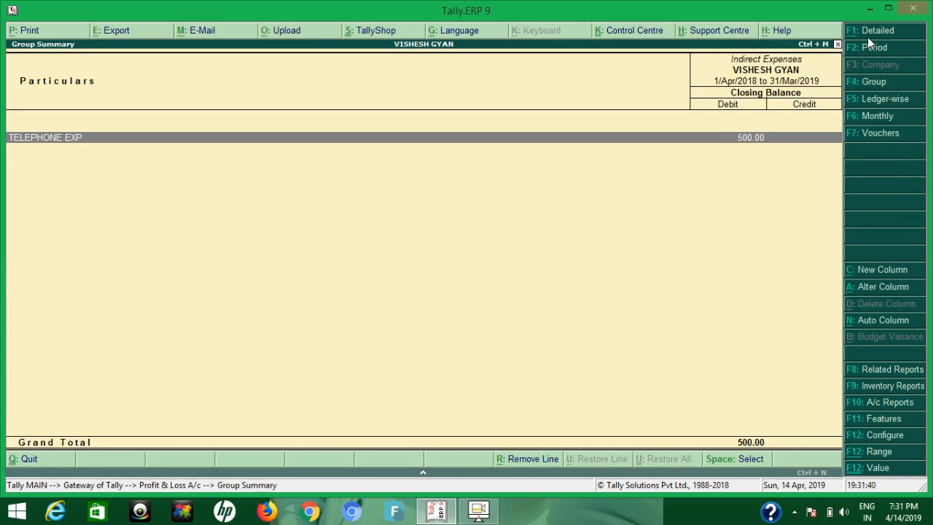
key("Escape")
key("Escape")
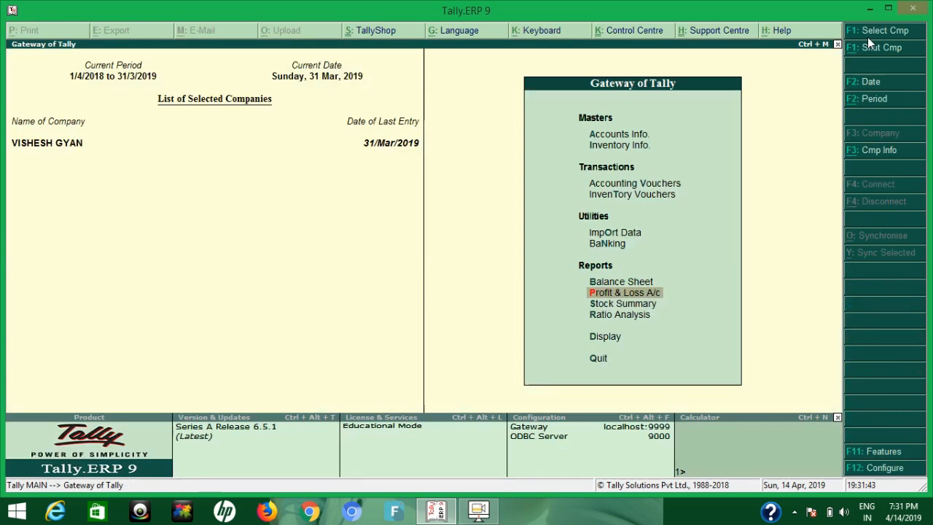
Step: Drill down in the Balance Sheet through Current Liabilities to Sundry Creditors to check the supplier balances, and close the report
key("b")
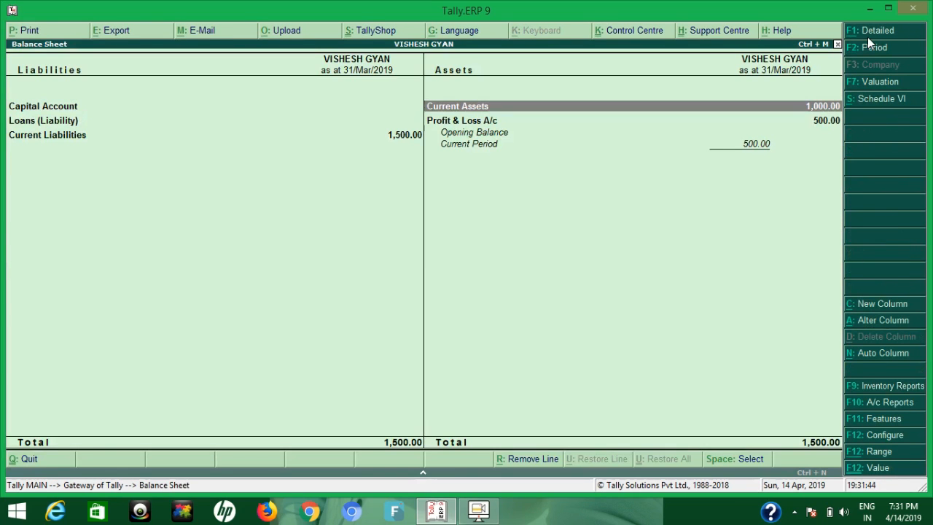
key("Left")
key("Down")
key("Down")
key("Return")
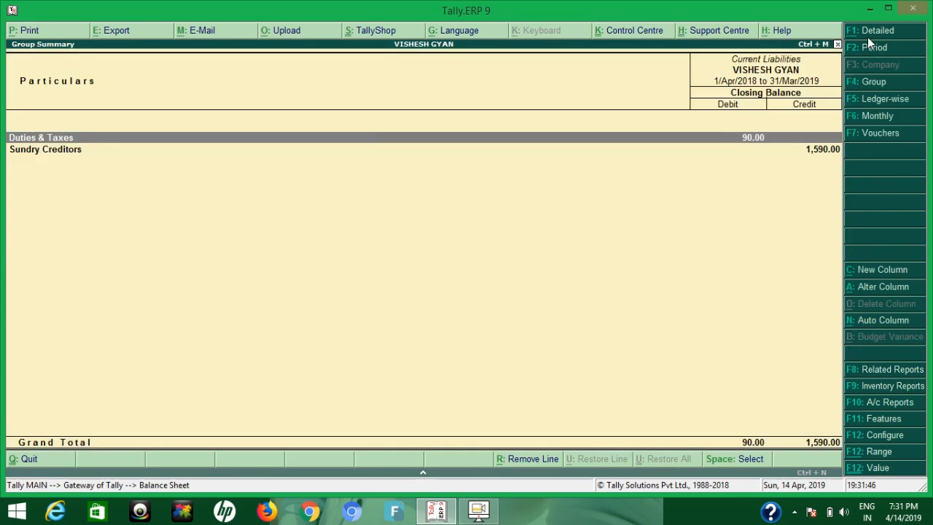
key("Down")
key("Return")
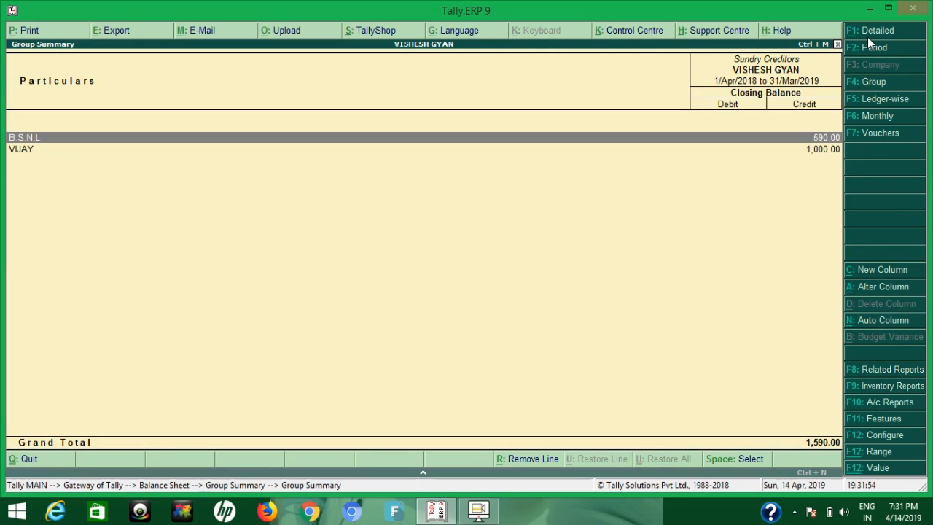
key("Escape")
key("Escape")
key("Escape")
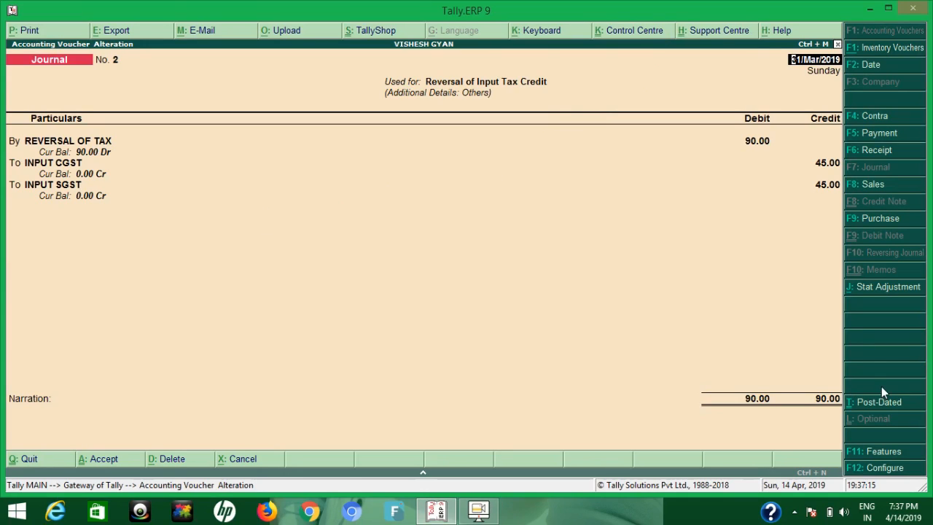
Step: Review the reversal journal's stat adjustment details: GST, Reversal of Input Tax Credit, with Others as the additional details
left_click(887, 290)
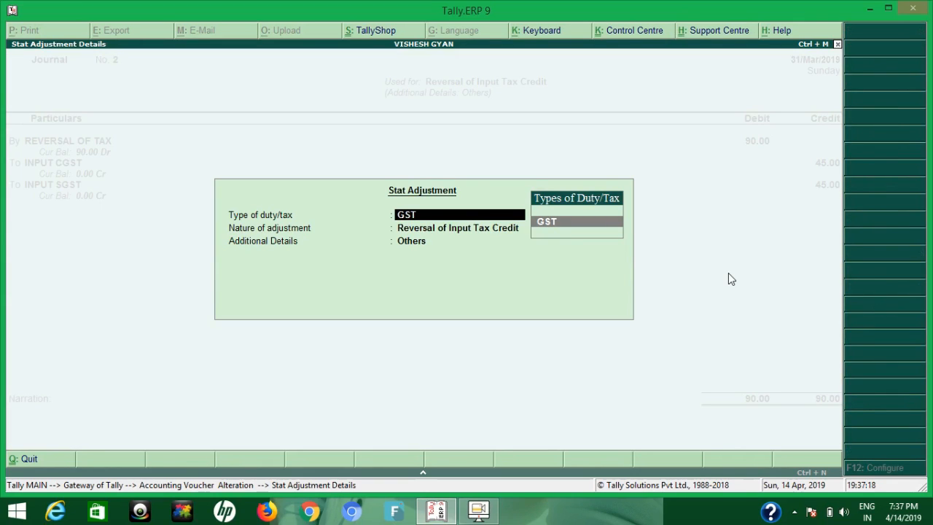
key("Return")
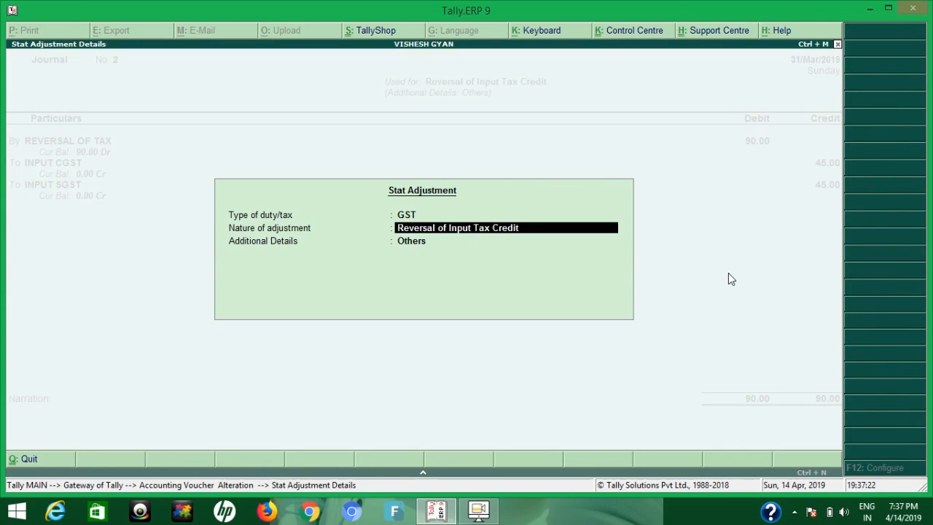
key("BackSpace")
key("Return")
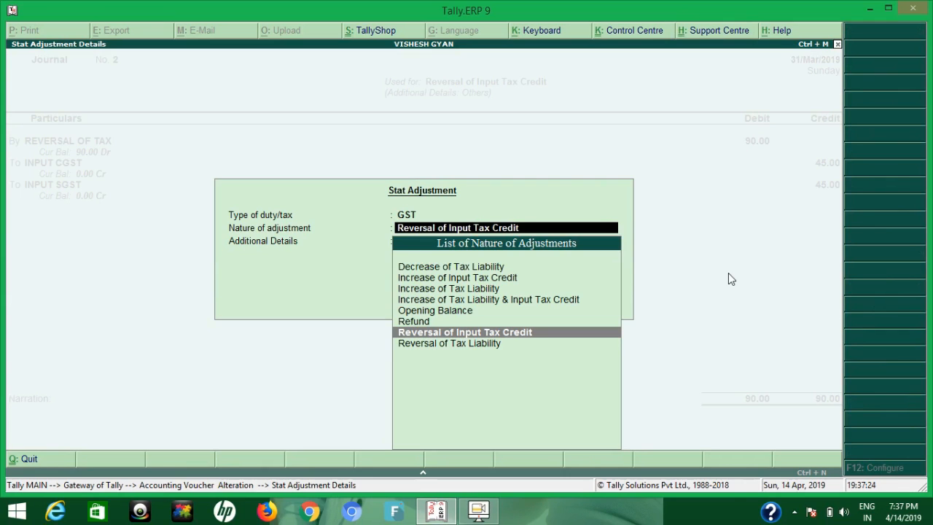
key("Return")
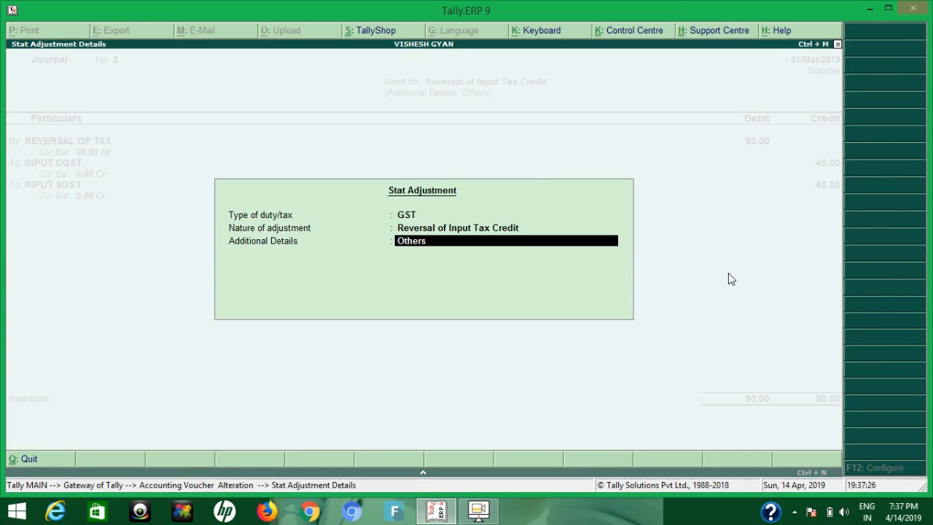
key("BackSpace")
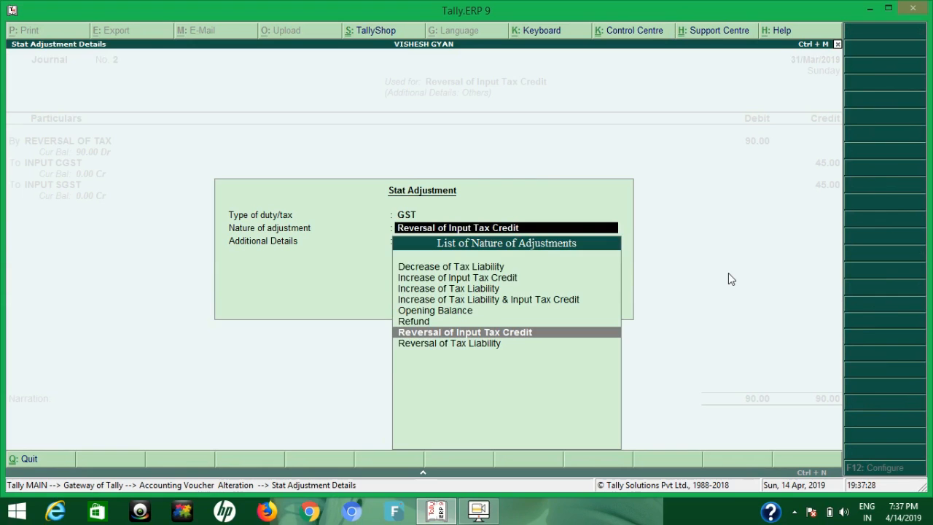
key("Return")
key("Return")
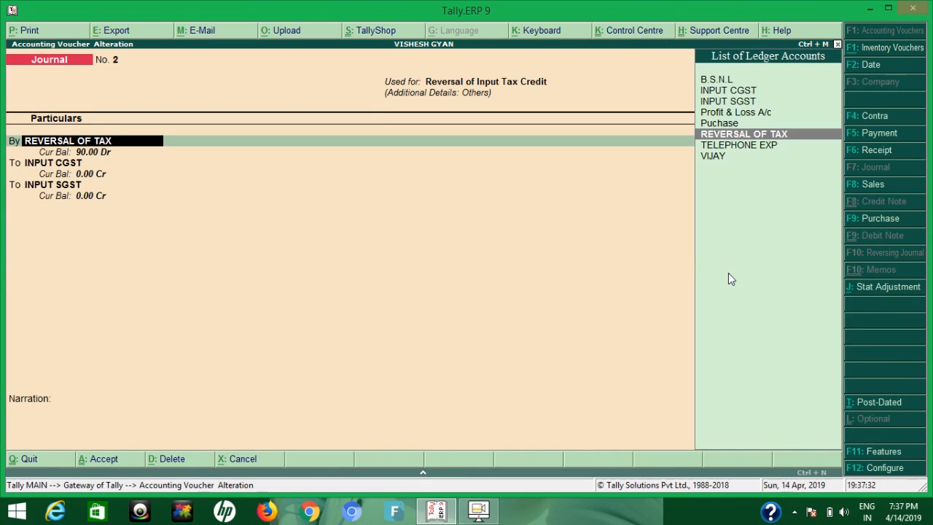
Step: Go through the journal's REVERSAL OF TAX, INPUT CGST and INPUT SGST lines, confirm 9% on 500.00, accept and leave voucher entry
key("Return")
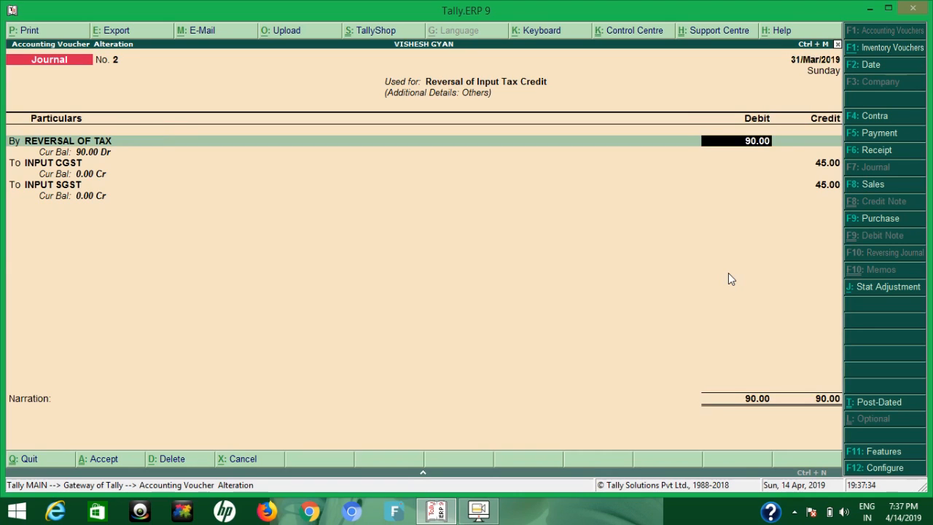
key("Return")
key("Return")
key("Return")
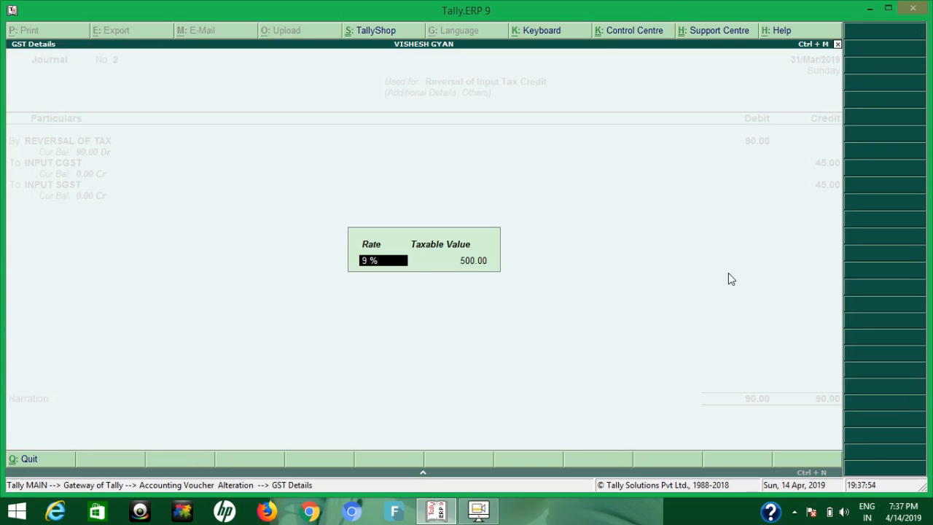
key("Return")
key("Return")
key("Return")
key("Return")
key("Return")
key("Return")
key("Return")
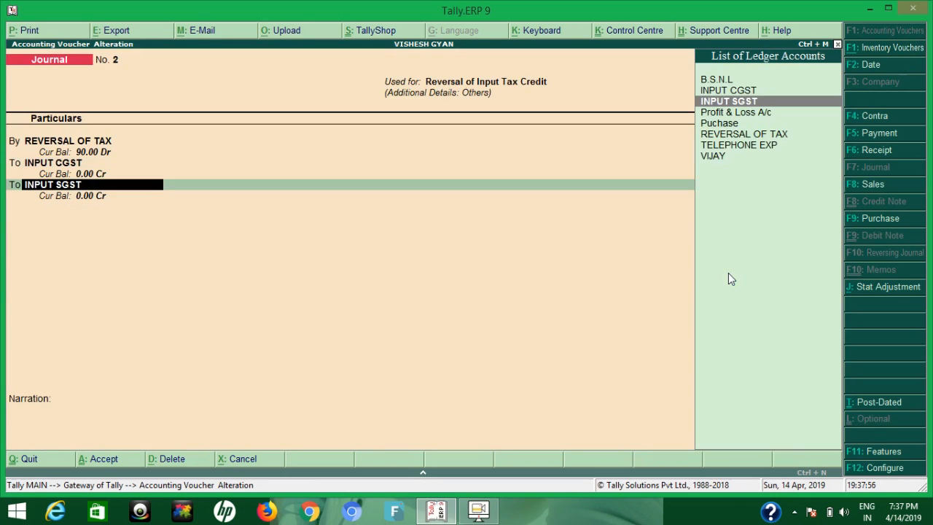
key("Return")
key("Return")
key("Return")
key("Return")
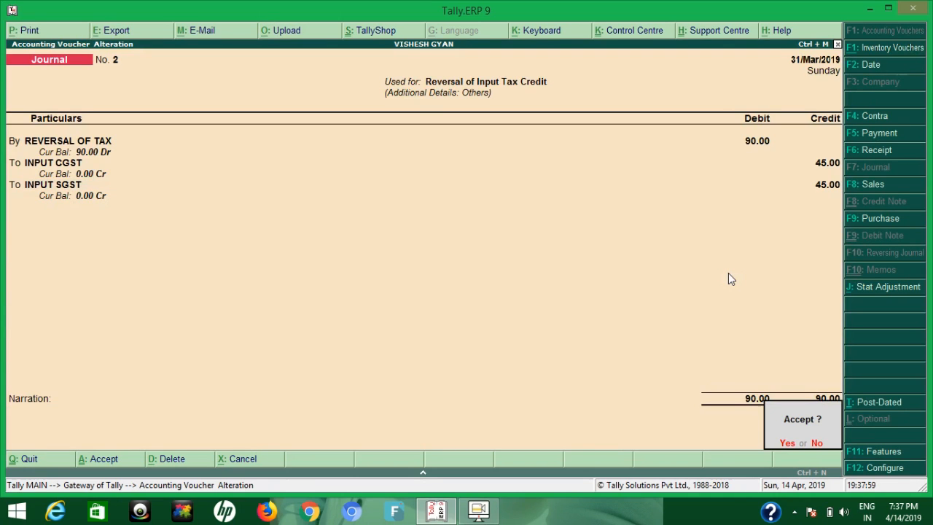
key("Escape")
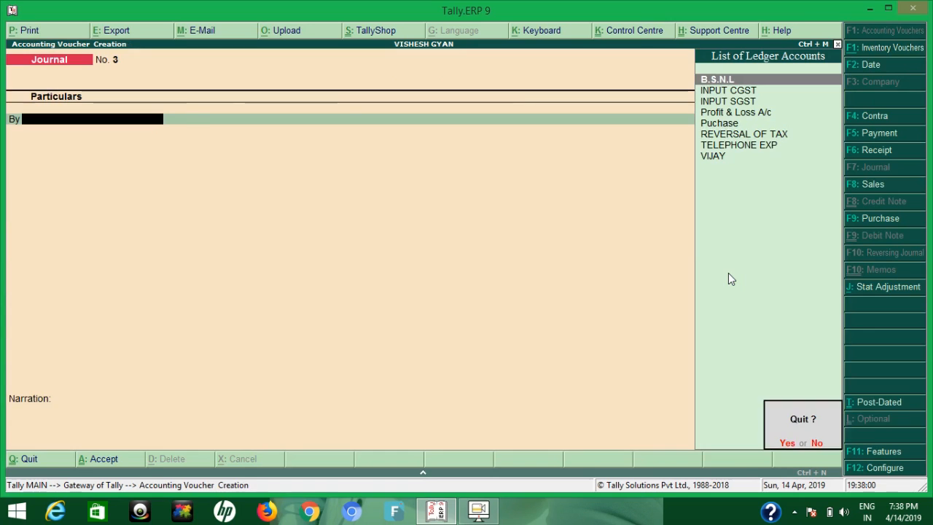
key("Return")
Step: Drill down in the Balance Sheet through Current Liabilities to check Duties & Taxes and the Sundry Creditors group
key("b")
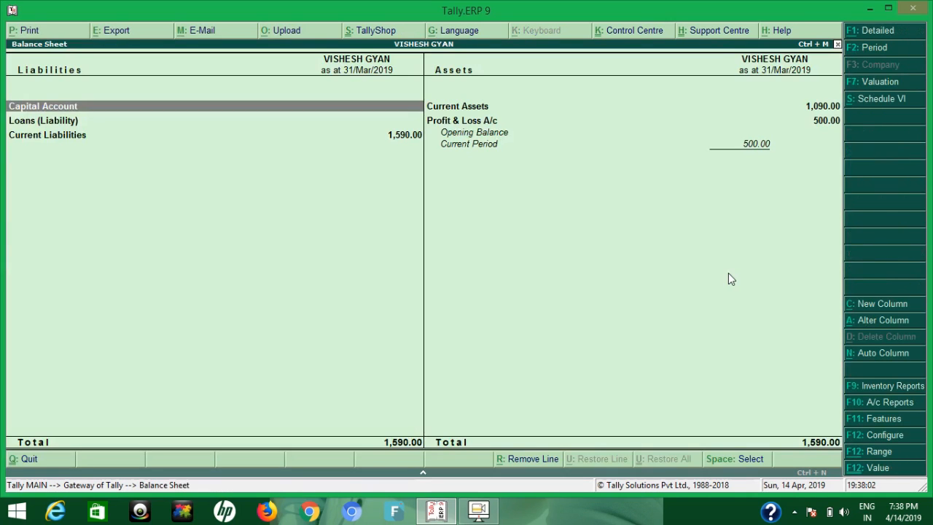
key("Down")
key("Down")
key("Return")
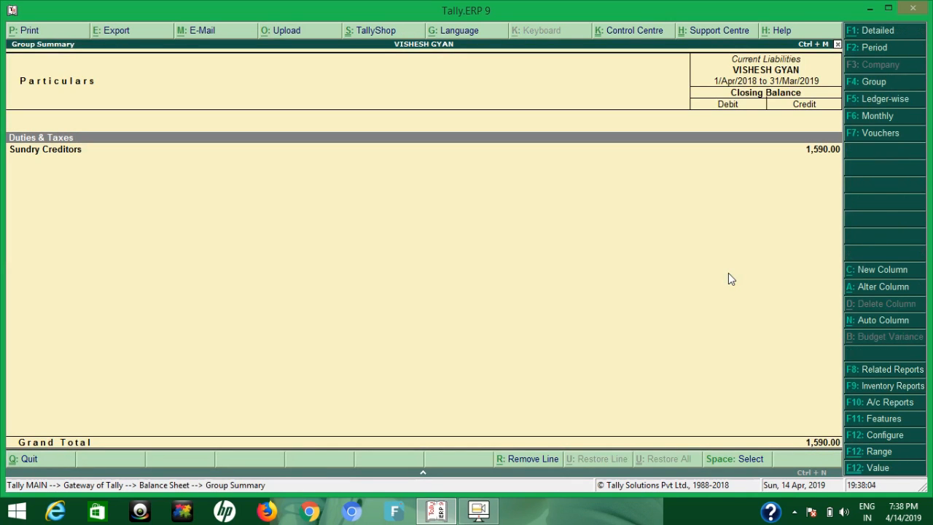
key("Return")
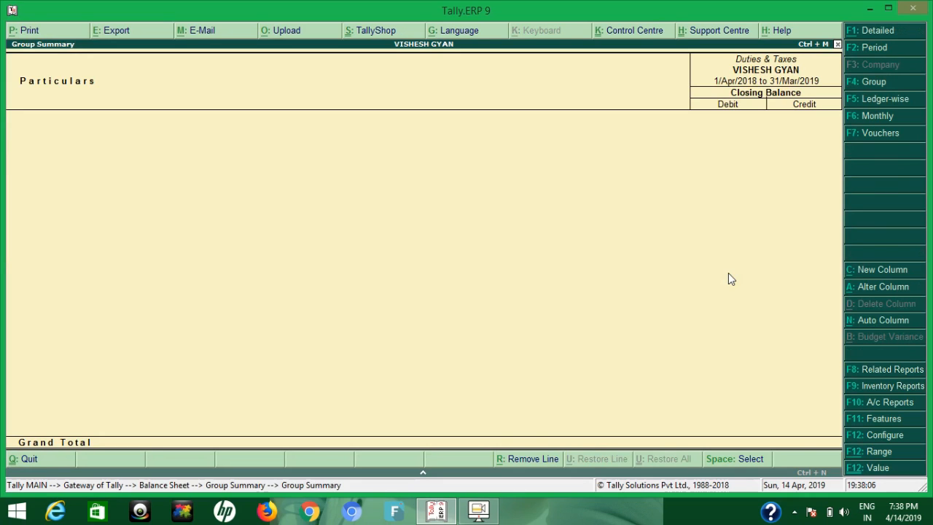
key("Escape")
key("Down")
key("Return")
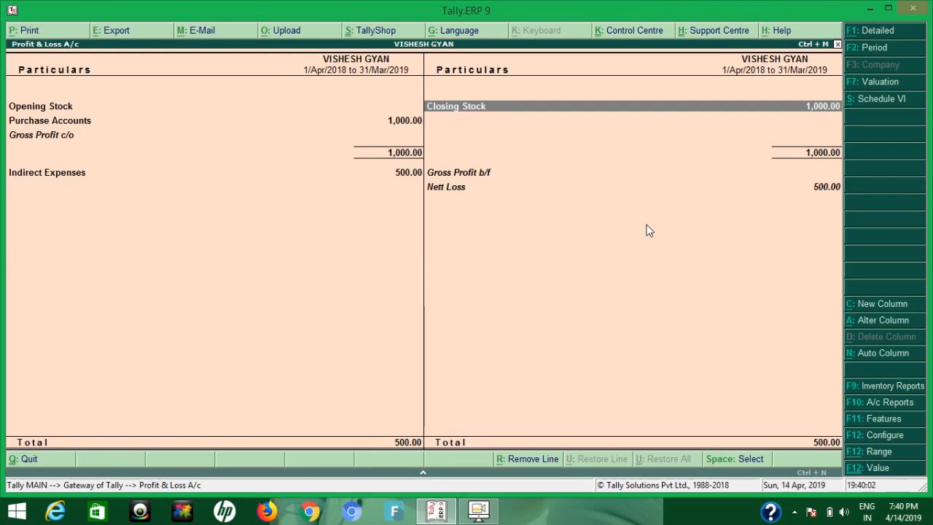
Step: Drill into Indirect Expenses in the Profit & Loss account to check the telephone expense, and close the report
key("Left")
key("Down")
key("Down")
key("Down")
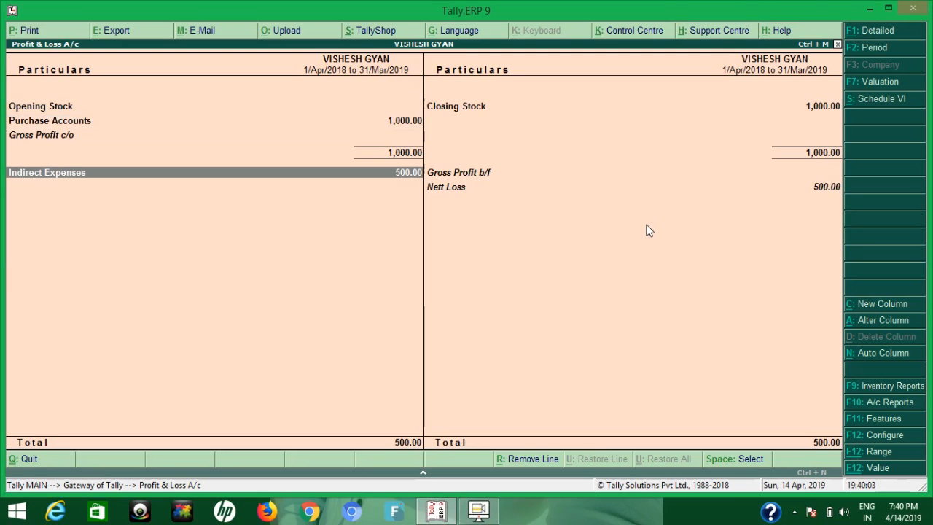
key("Return")
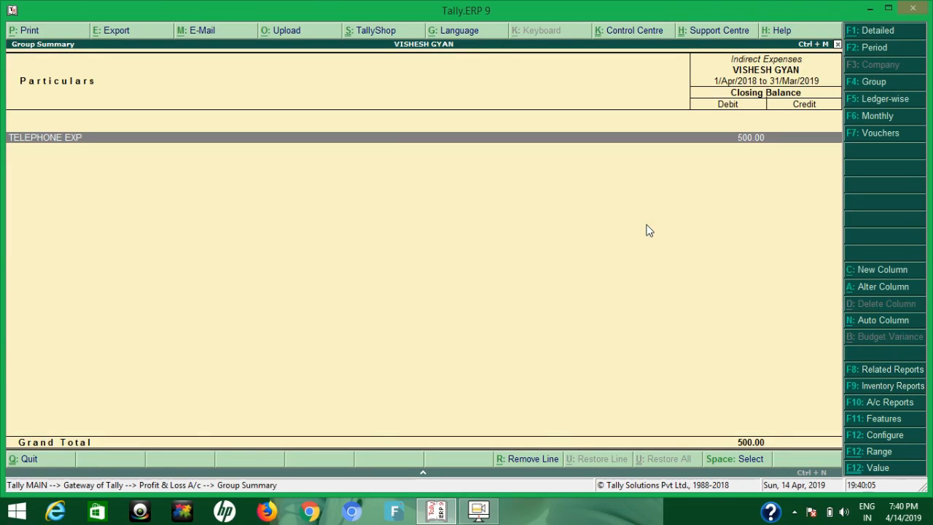
key("Escape")
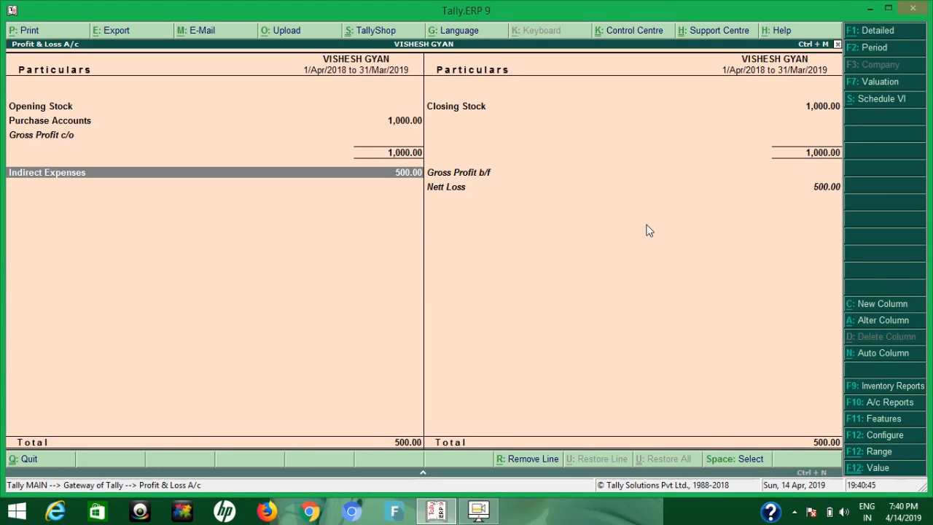
key("Escape")
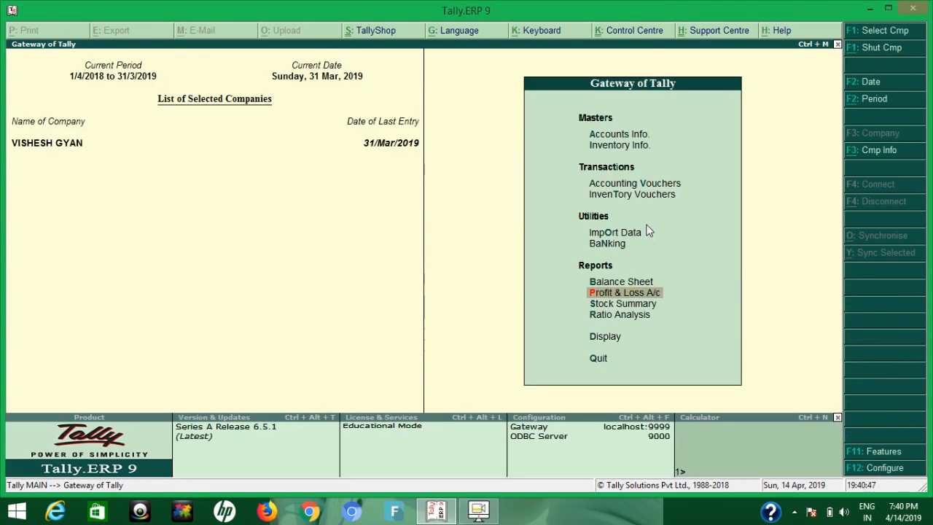
Step: Display the detailed GSTR-3B for March 2019 and go to the Others row under ITC Reversed
key("d")
key("Down")
key("Down")
key("Down")
key("Down")
key("Down")
key("Down")
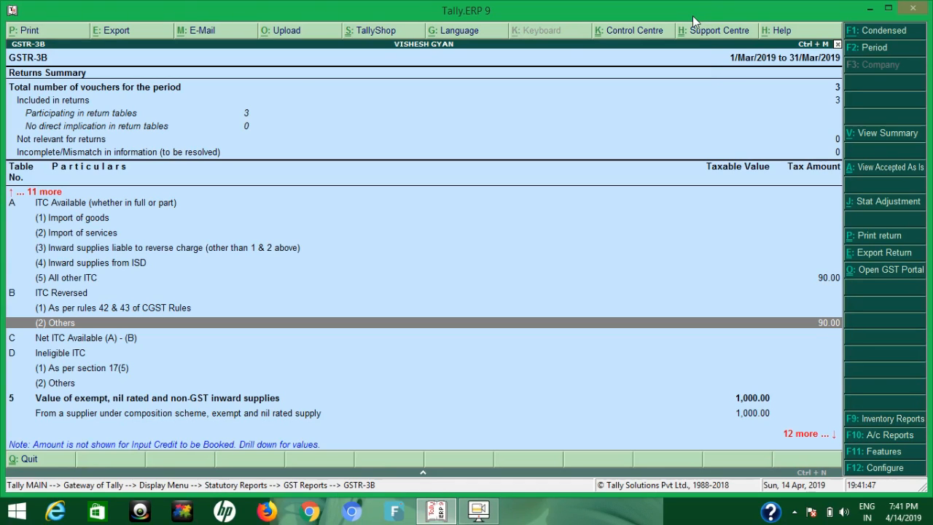
Step: Compare the All other ITC row with the ITC Reversed rows and Net ITC Available in GSTR-3B
key("Up")
key("Up")
key("Up")
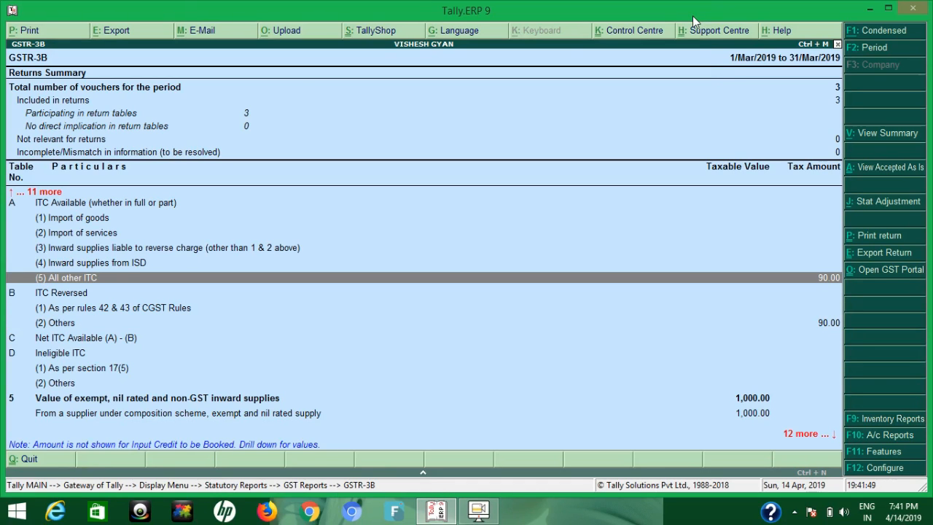
key("Down")
key("Down")
key("Up")
key("Down")
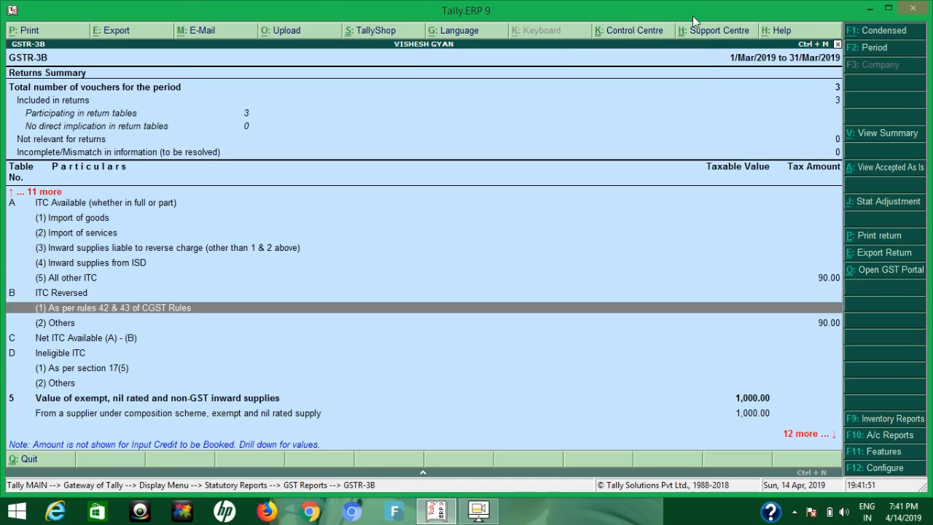
key("Down")
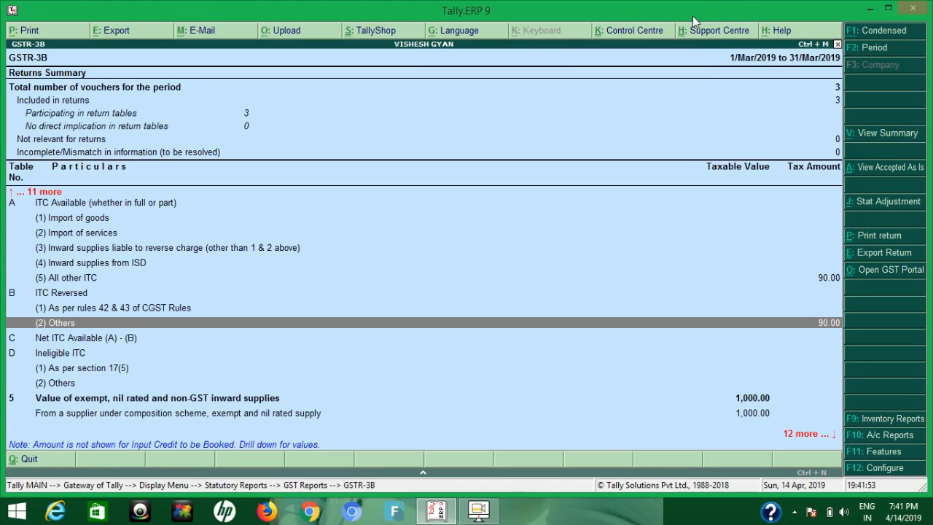
key("Down")
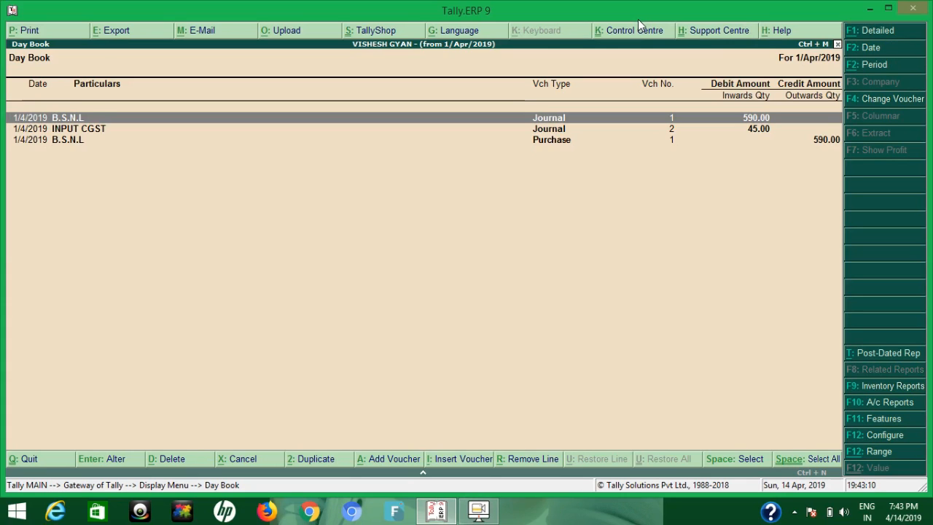
Step: Open the B.S.N.L purchase voucher dated 1/Apr/2019 from the Day Book and go to its supplier invoice number
key("Down")
key("Down")
key("Return")
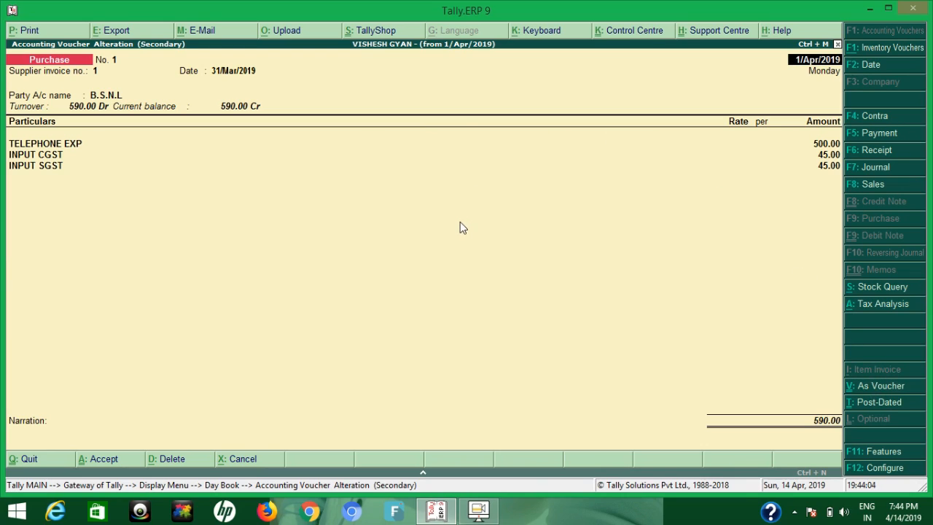
key("Return")
key("Return")
key("Return")
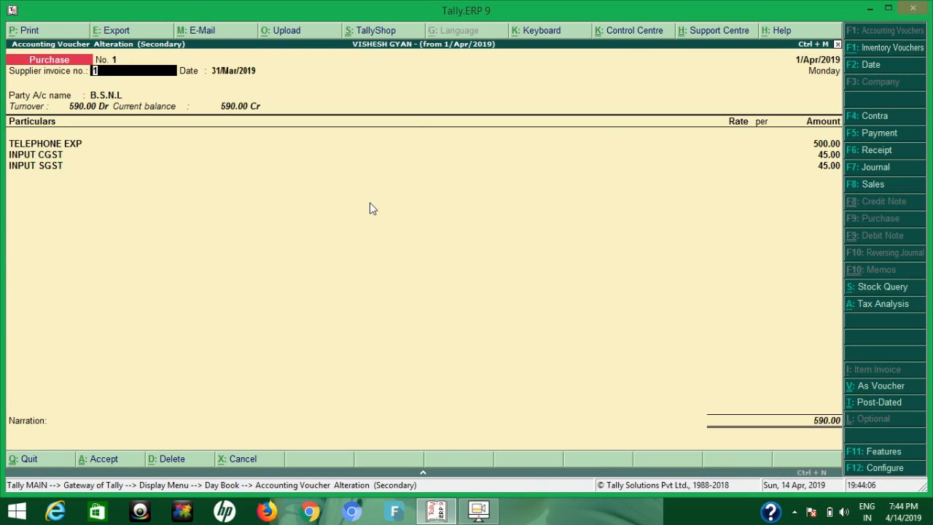
Step: Review the purchase voucher's invoice date, party account and supplier details, keeping the existing entries
key("Return")
key("Return")
key("Return")
key("Return")
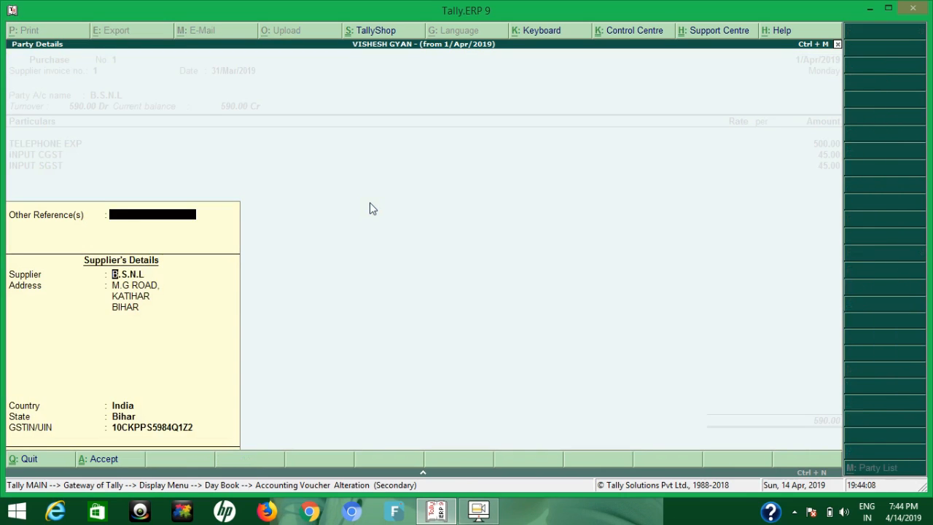
key("Return")
key("Return")
key("Return")
key("Return")
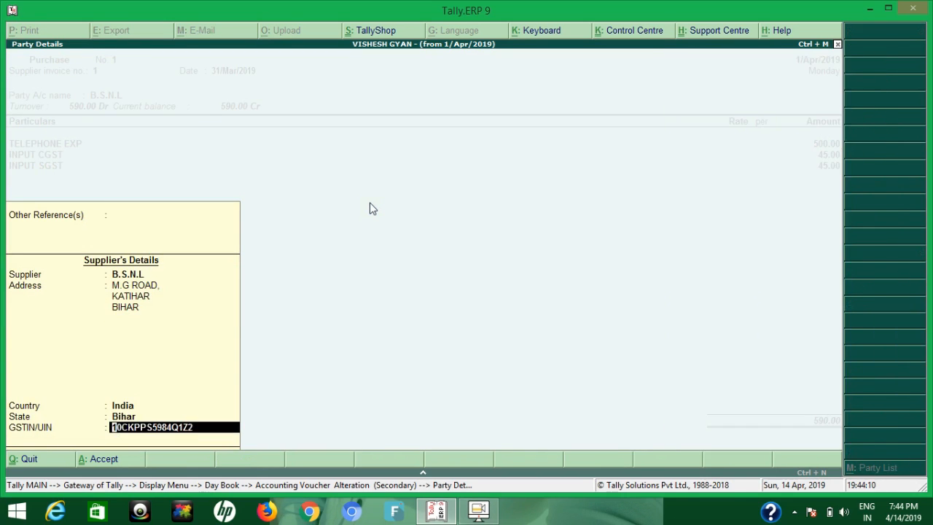
key("Return")
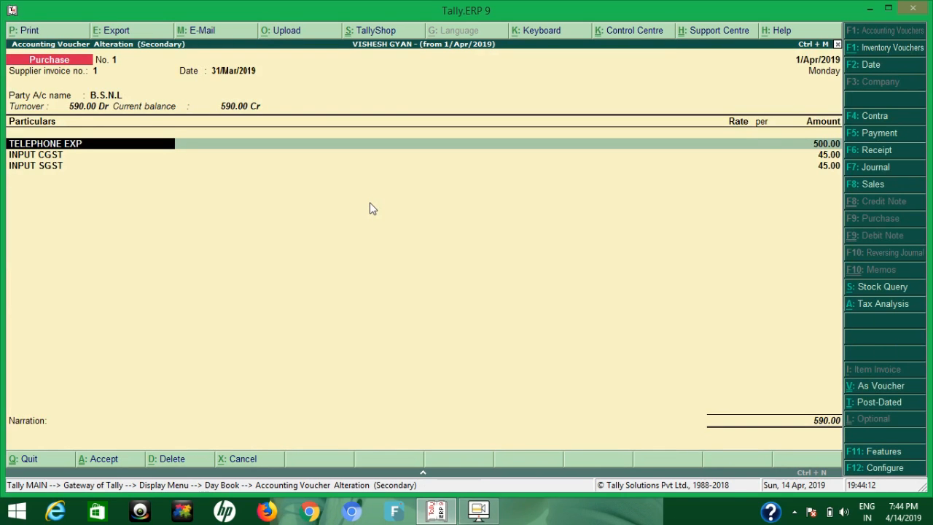
Step: Go through the TELEPHONE EXP, INPUT CGST and INPUT SGST lines of the purchase voucher and accept it
key("Return")
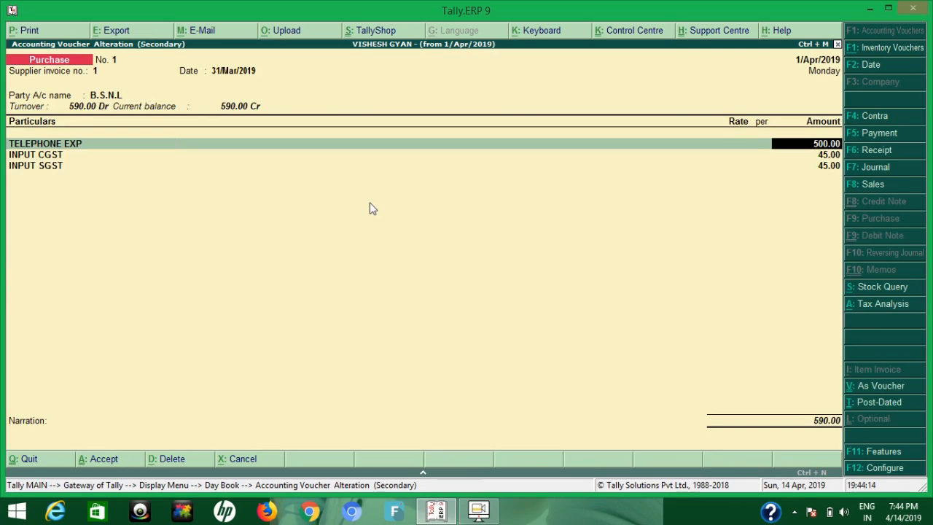
key("Return")
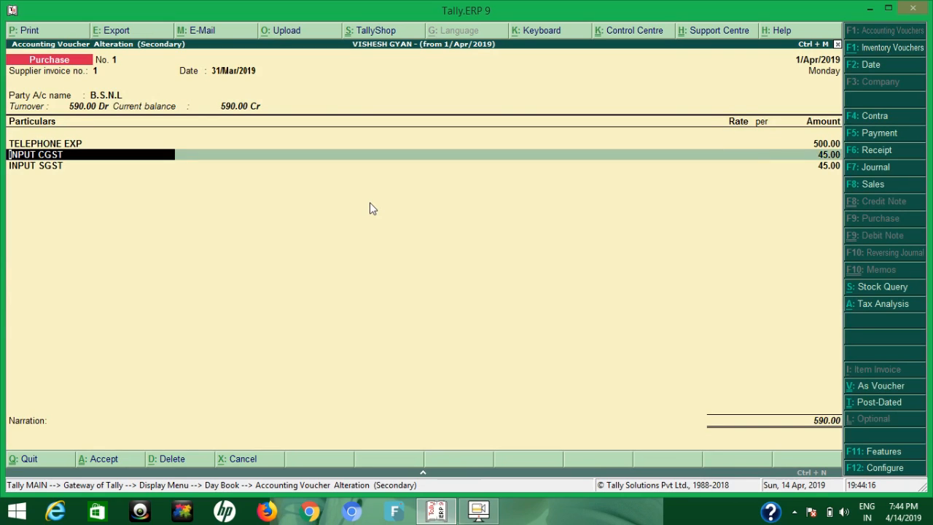
key("Return")
key("Return")
key("Return")
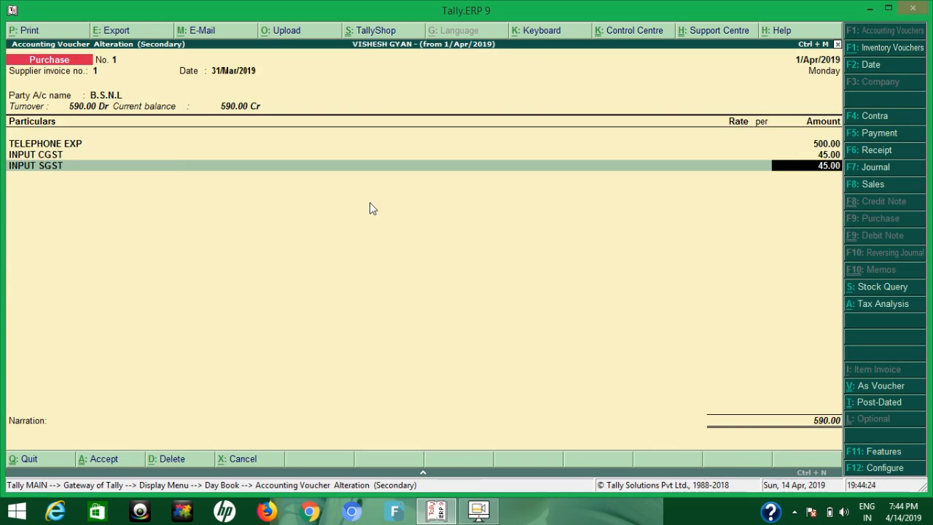
key("Return")
key("Return")
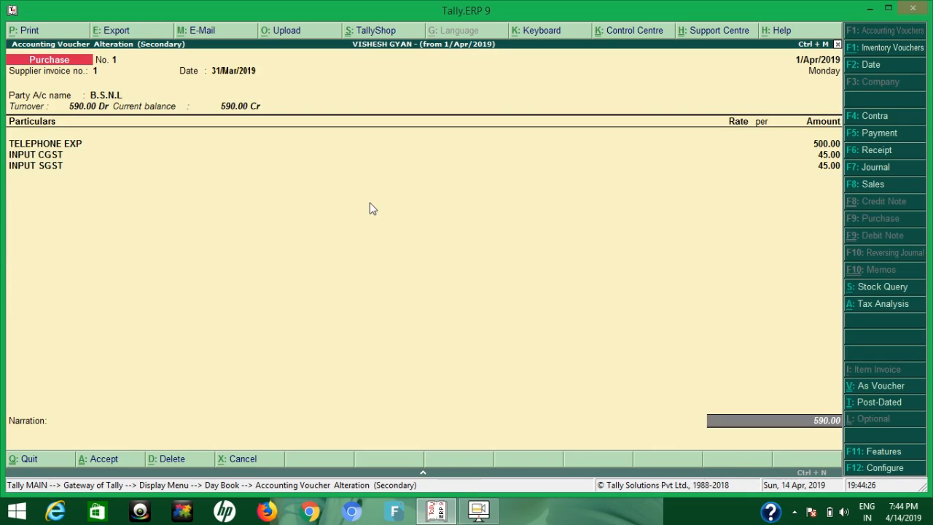
key("Return")
key("Return")
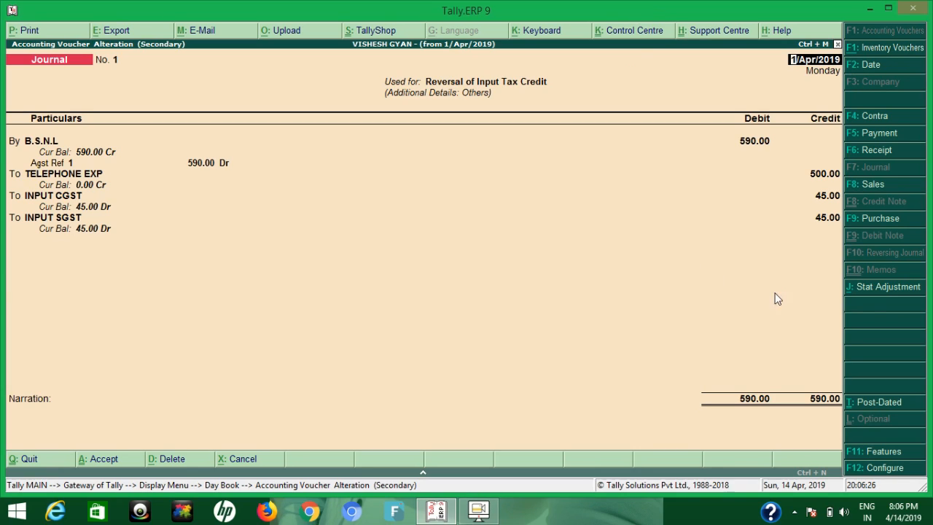
Step: Review the statutory adjustment of Journal No. 1, keeping GST, Reversal of Input Tax Credit and Others
left_click(871, 291)
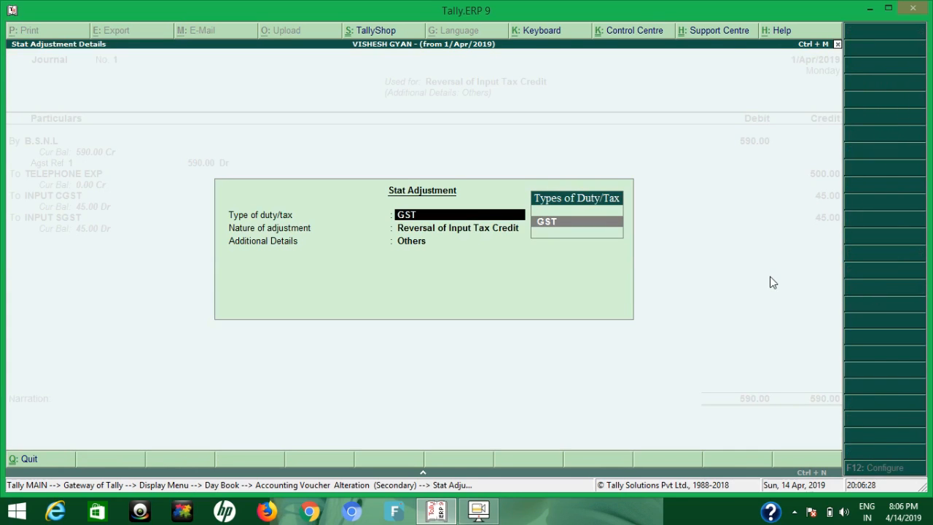
key("Return")
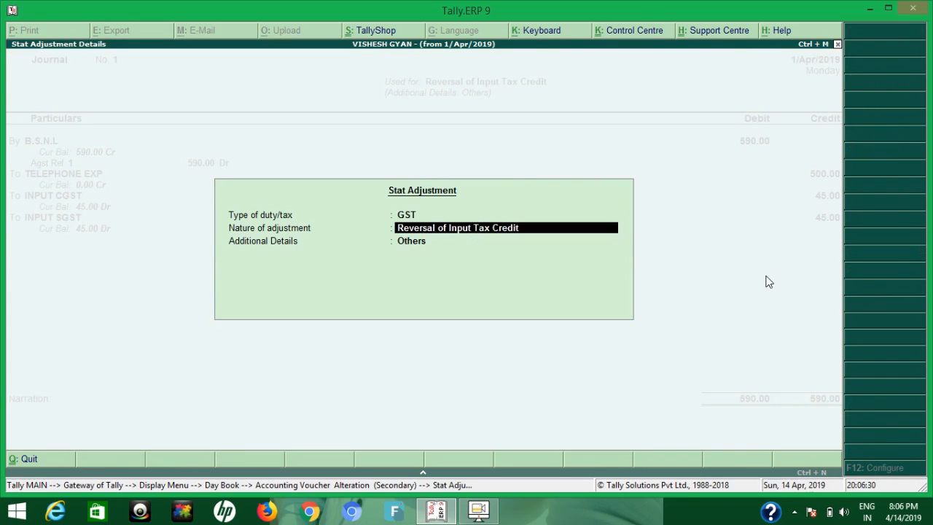
key("Return")
key("Return")
key("Return")
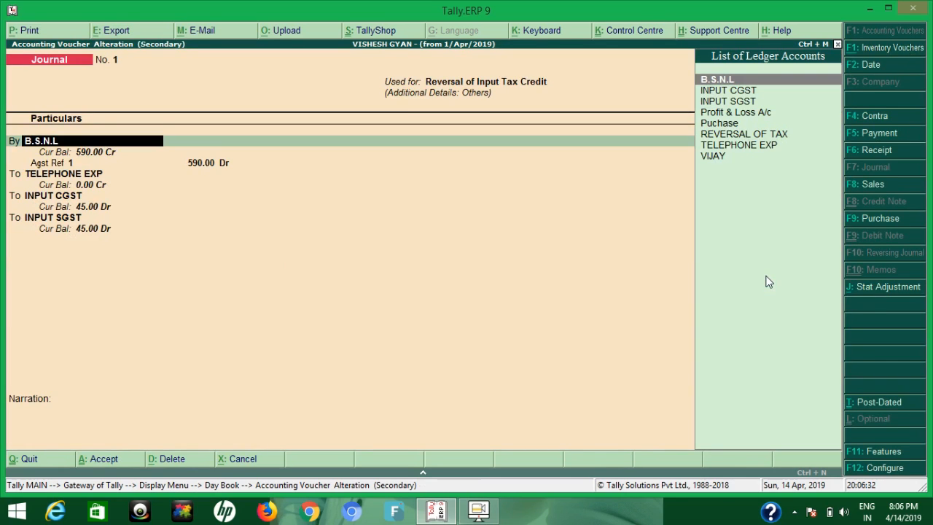
Step: Go through the B.S.N.L debit line, its bill reference and the TELEPHONE EXP credit line of Journal No. 1
key("Return")
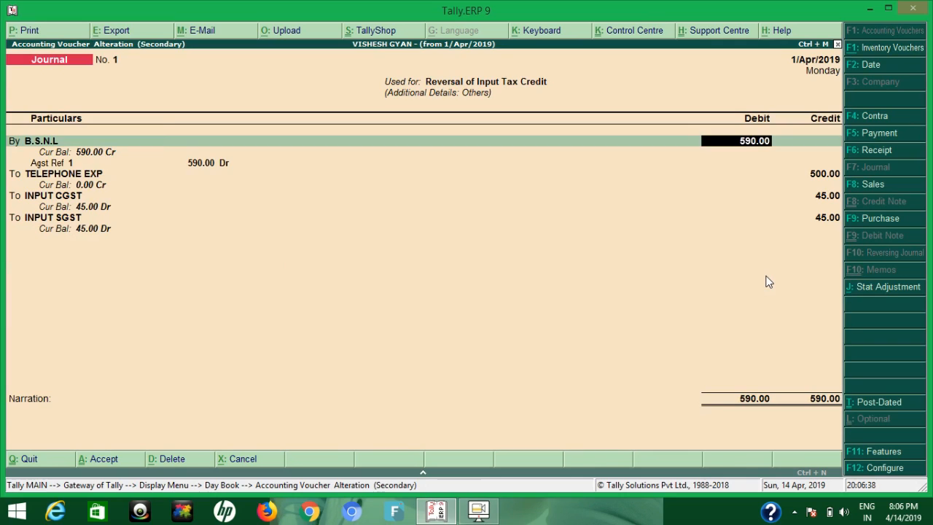
key("Return")
key("Return")
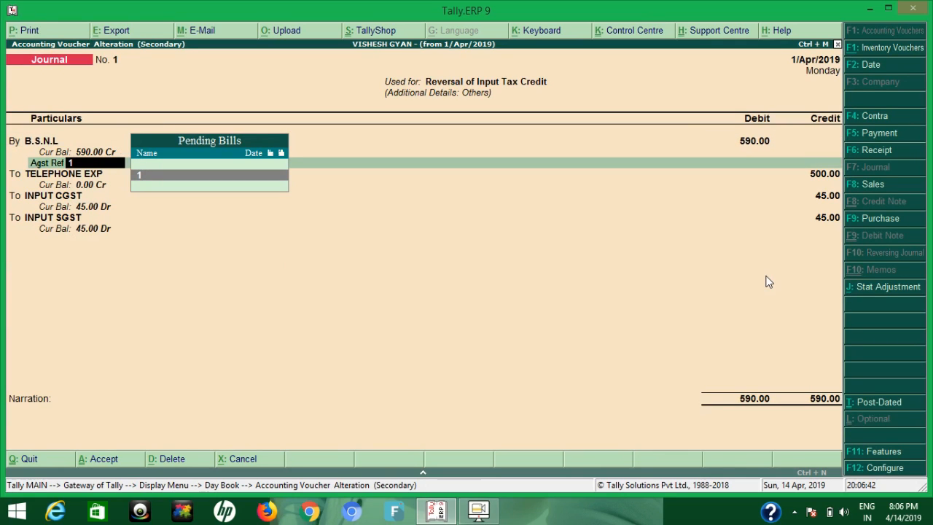
key("Return")
key("Return")
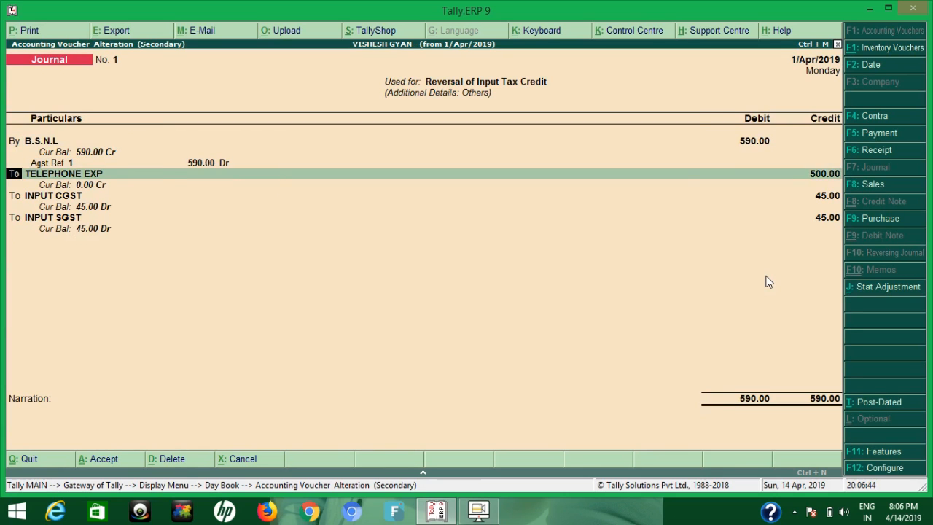
key("Return")
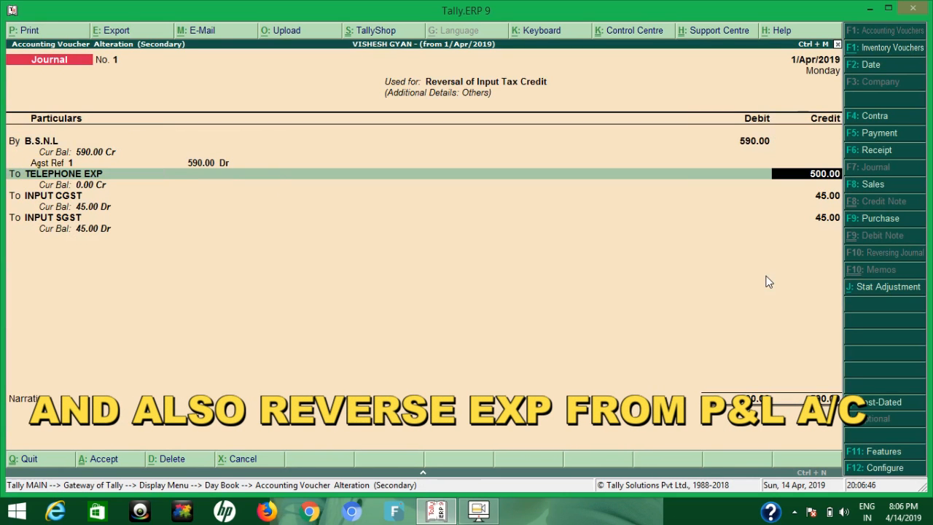
Step: Check the GST details of the input tax lines in Journal No. 1 and accept the voucher
key("Return")
key("Return")
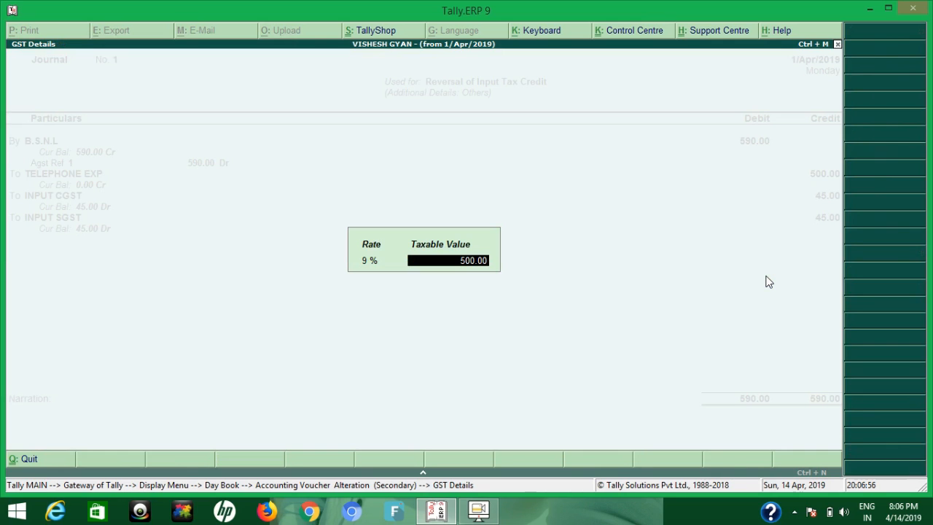
key("Return")
key("Return")
key("Return")
key("Return")
key("Return")
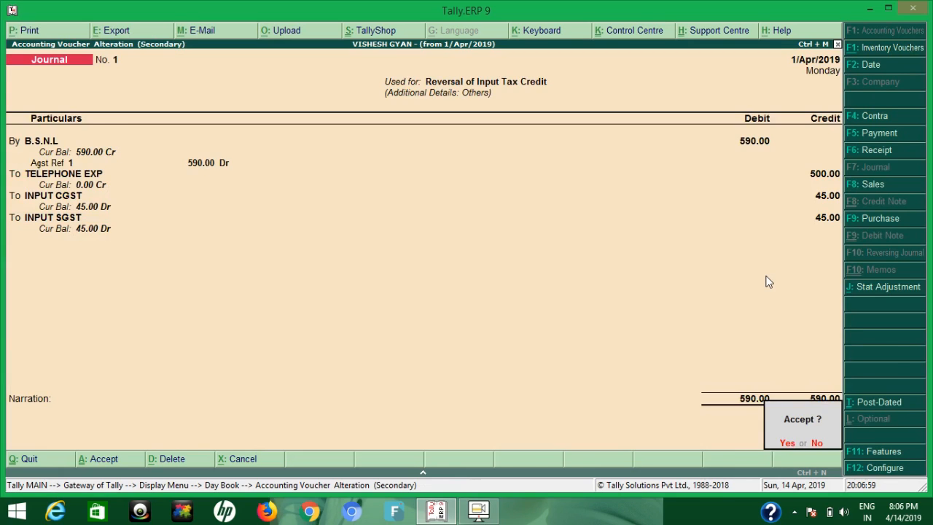
key("Return")
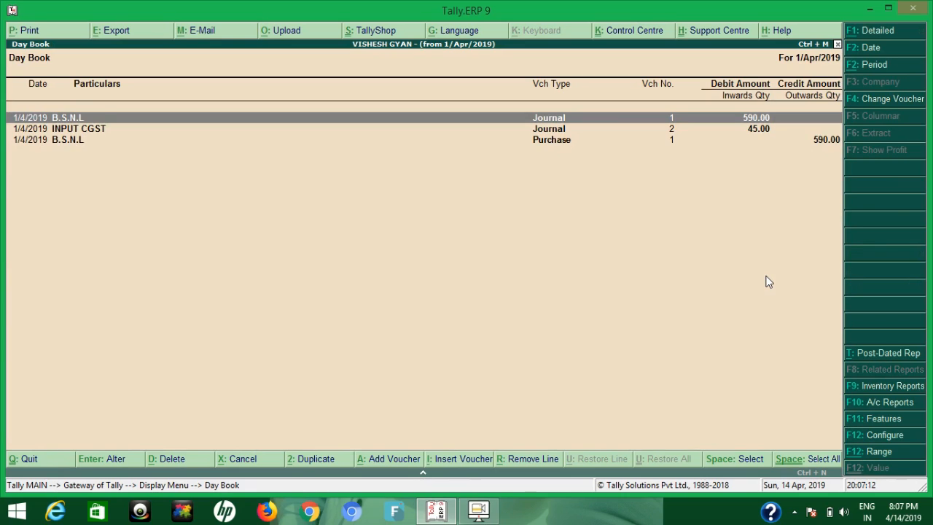
Step: Open Journal No. 2 from the Day Book and review its statutory adjustment, keeping GST, Increase of Input Tax Credit and Others
key("Down")
key("Return")
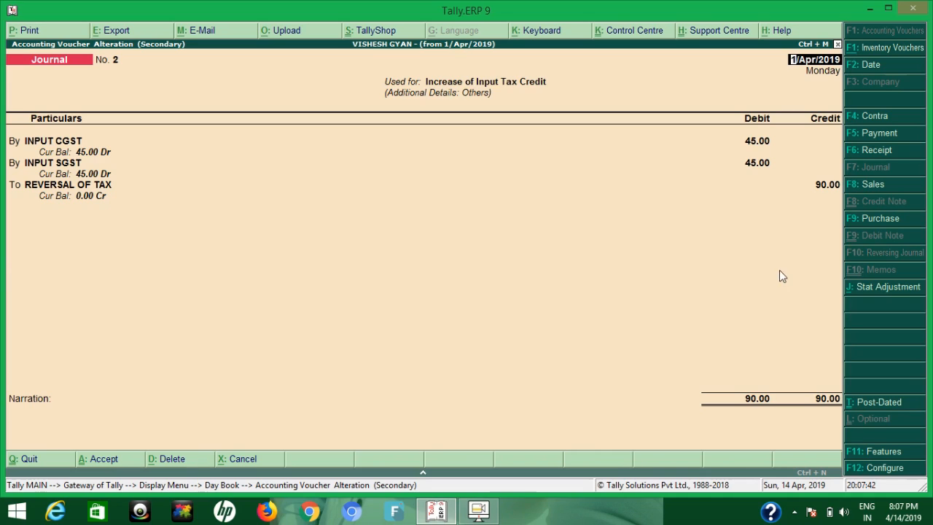
left_click(880, 291)
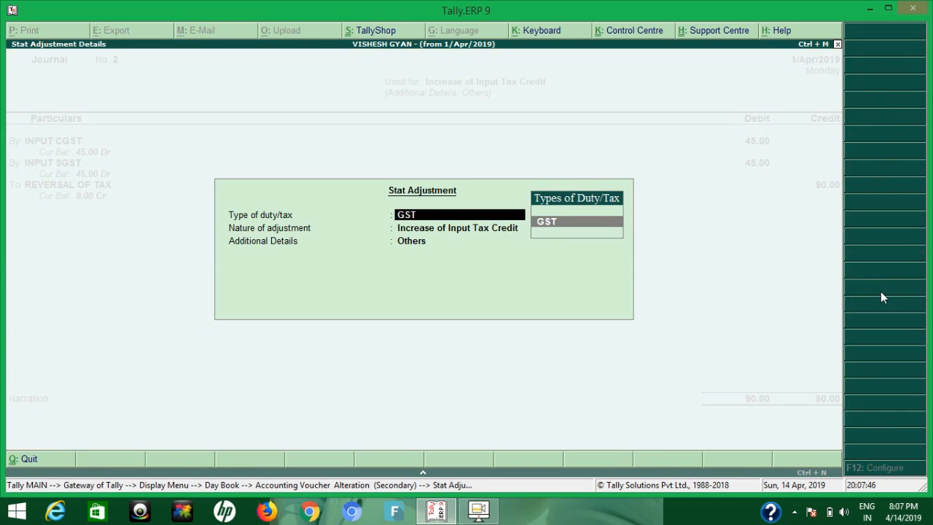
key("Return")
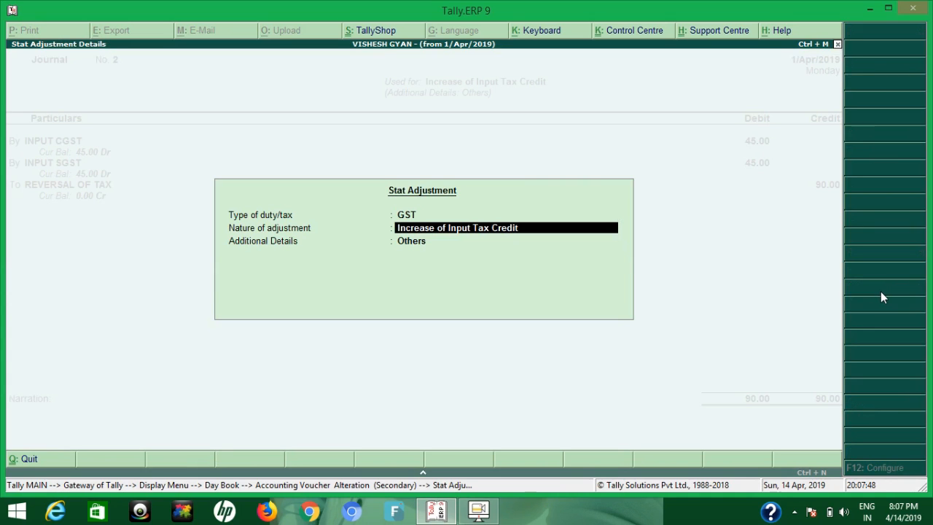
key("Return")
key("Return")
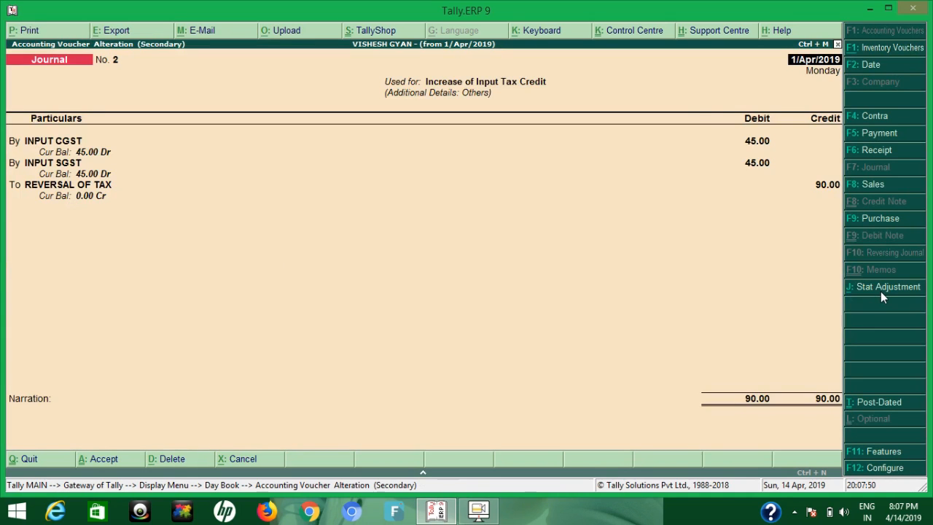
Step: Check the rate and taxable value behind the INPUT CGST and INPUT SGST debit lines of Journal No. 2
key("Return")
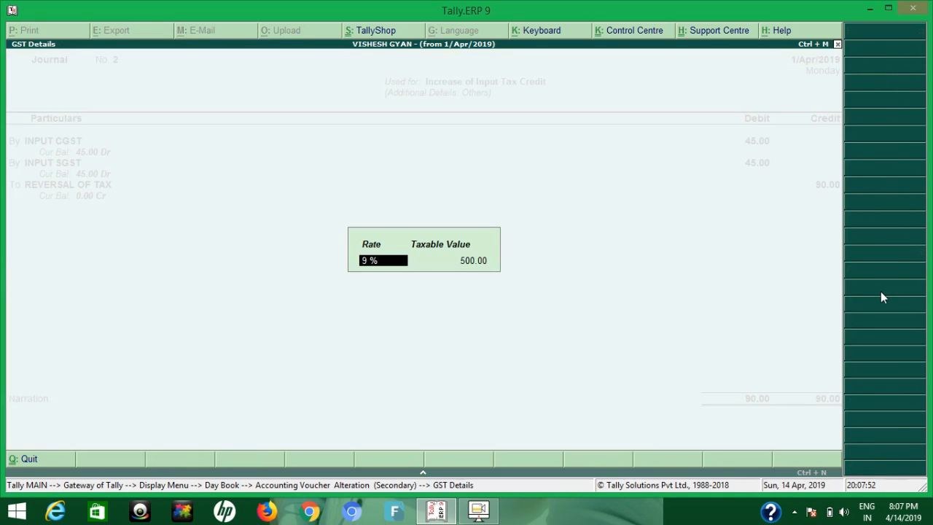
key("Return")
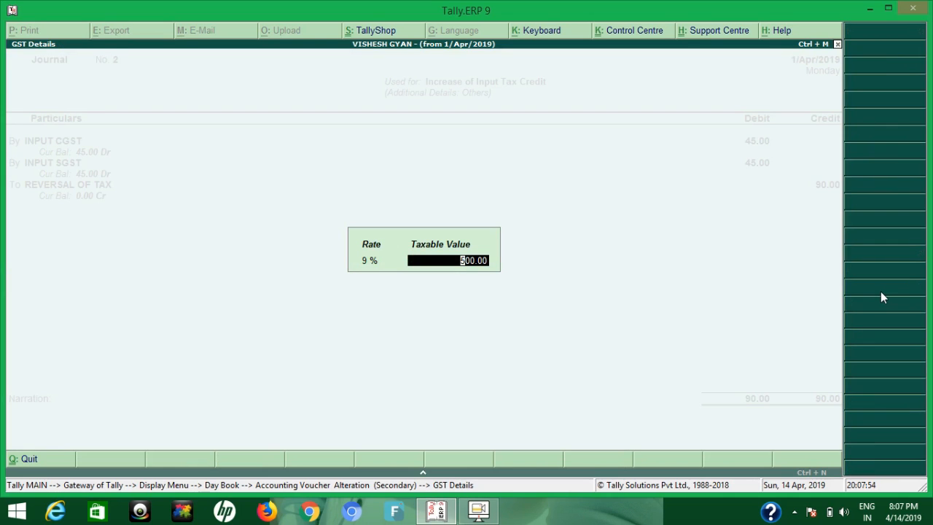
key("Return")
key("Return")
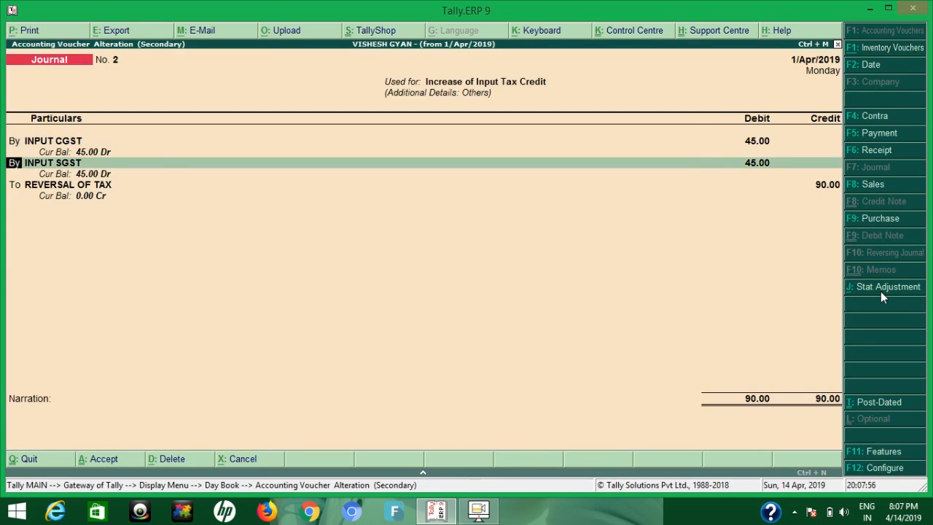
key("Return")
key("Return")
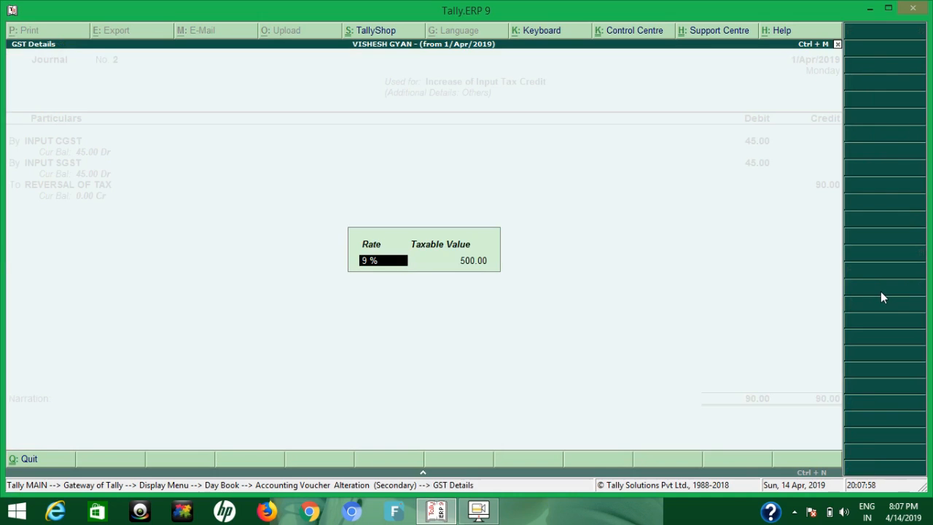
key("Return")
key("Return")
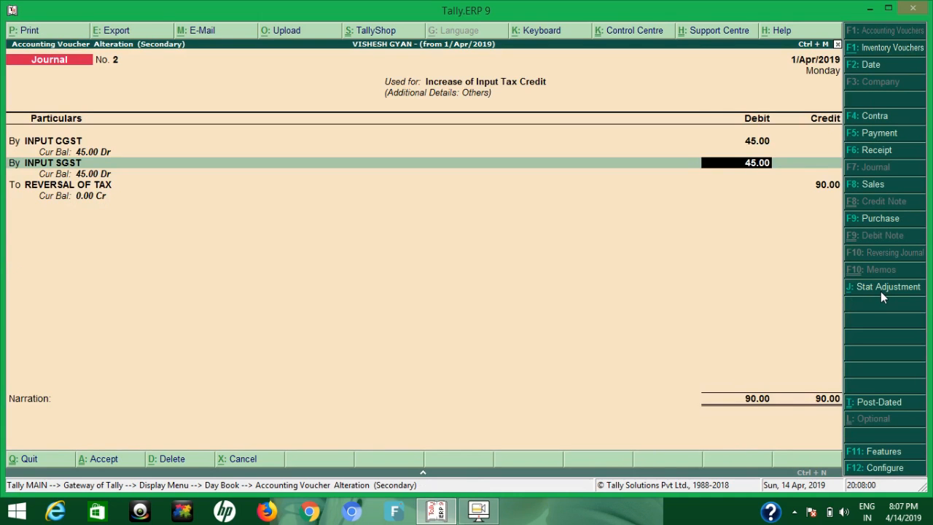
Step: Go through the REVERSAL OF TAX credit line of Journal No. 2 and accept the voucher
key("Return")
key("Return")
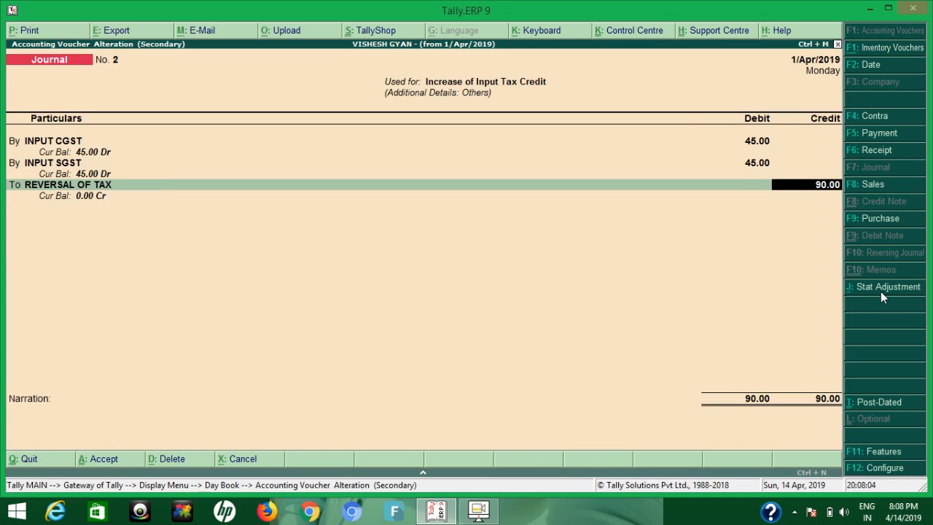
key("Return")
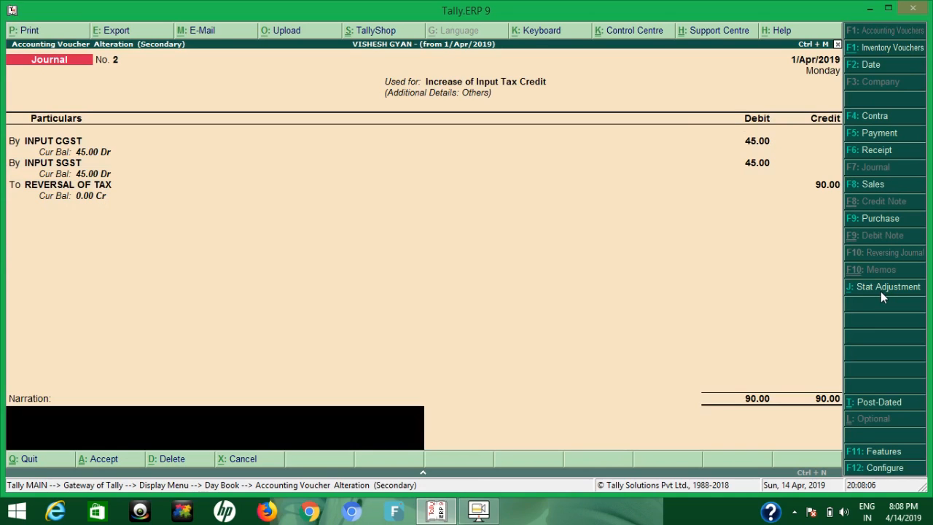
key("Return")
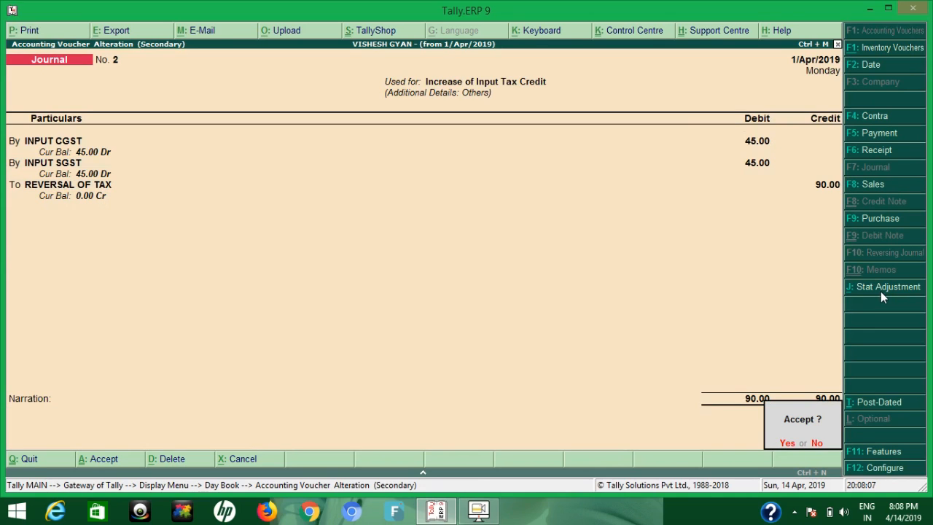
key("Return")
Step: Leave the Day Book, open the Balance Sheet and examine the breakdown of Current Assets
key("Escape")
key("Escape")
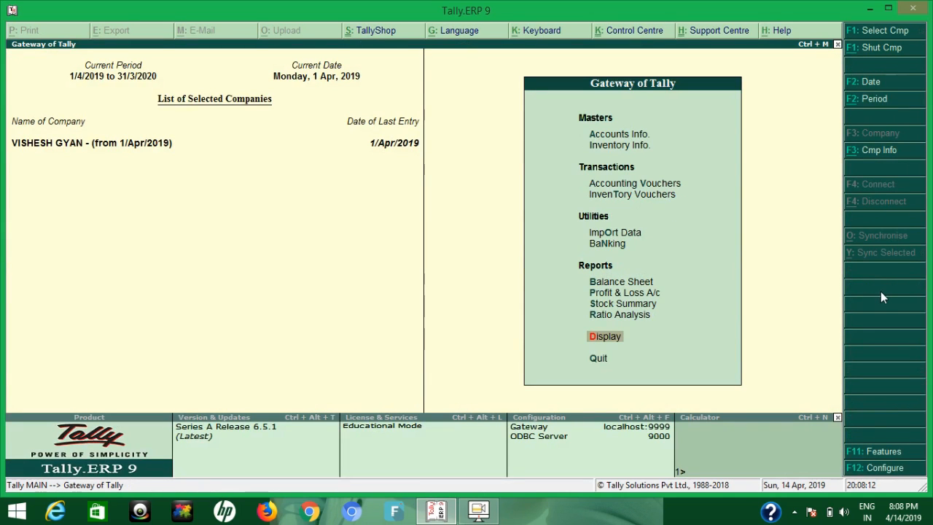
key("b")
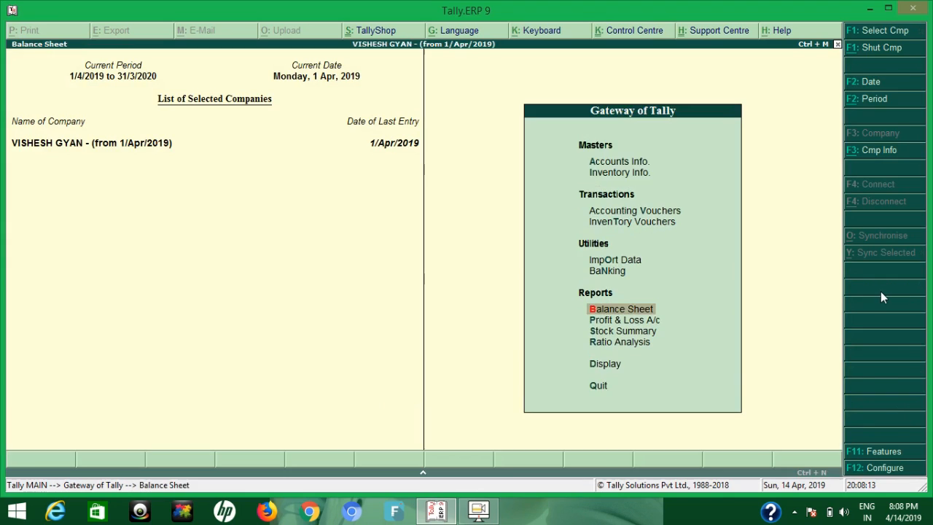
key("Return")
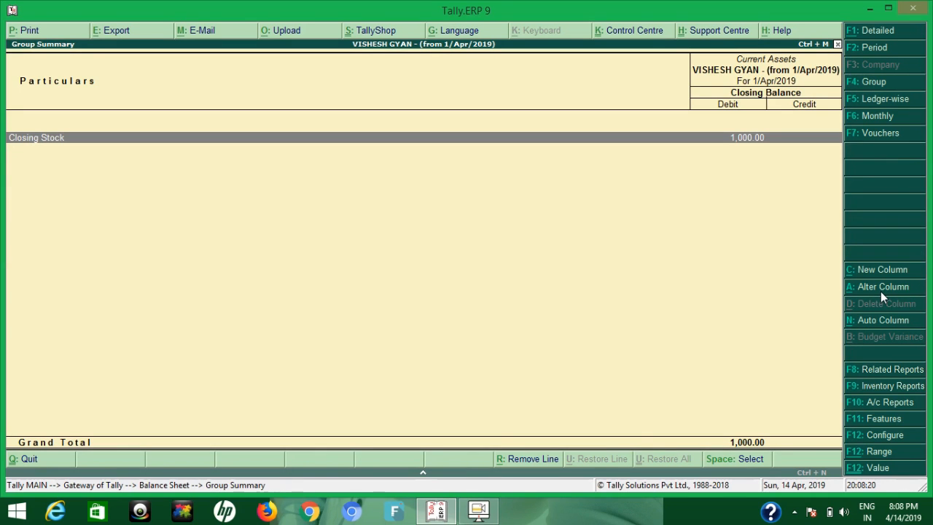
key("Escape")
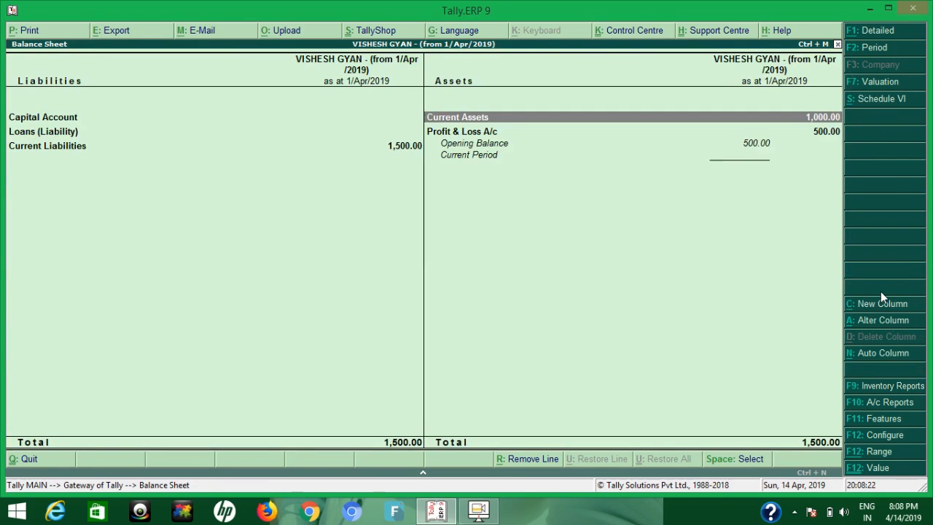
Step: Examine the Duties & Taxes and Sundry Creditors ledgers under Current Liabilities in the Balance Sheet
key("Left")
key("Down")
key("Down")
key("Return")
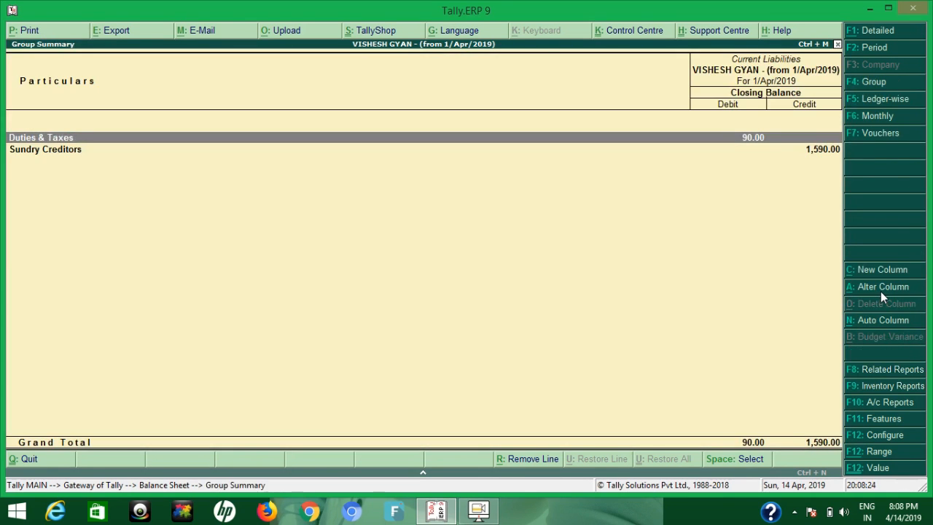
key("Return")
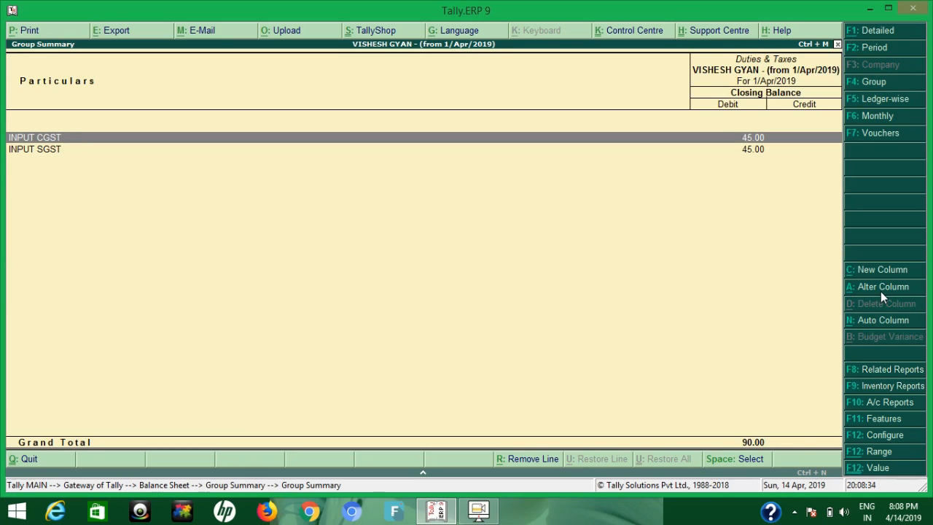
key("Escape")
key("Down")
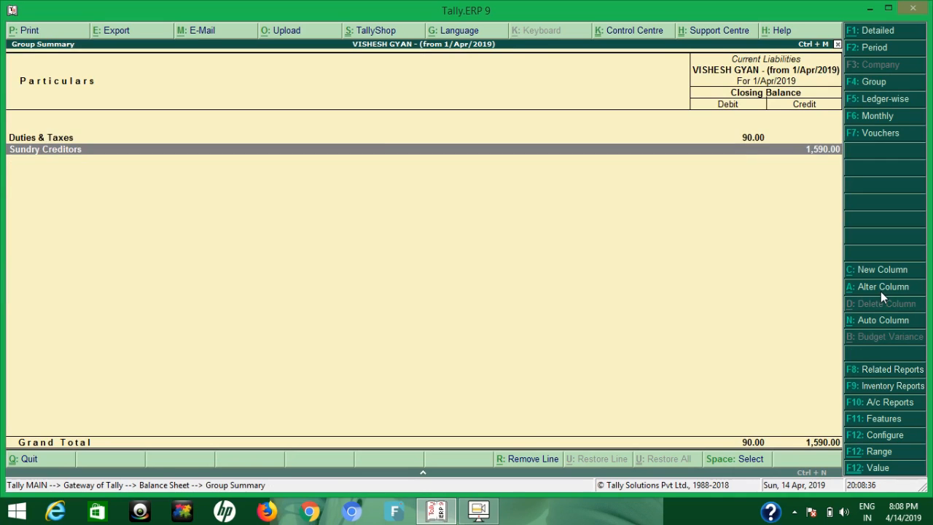
key("Return")
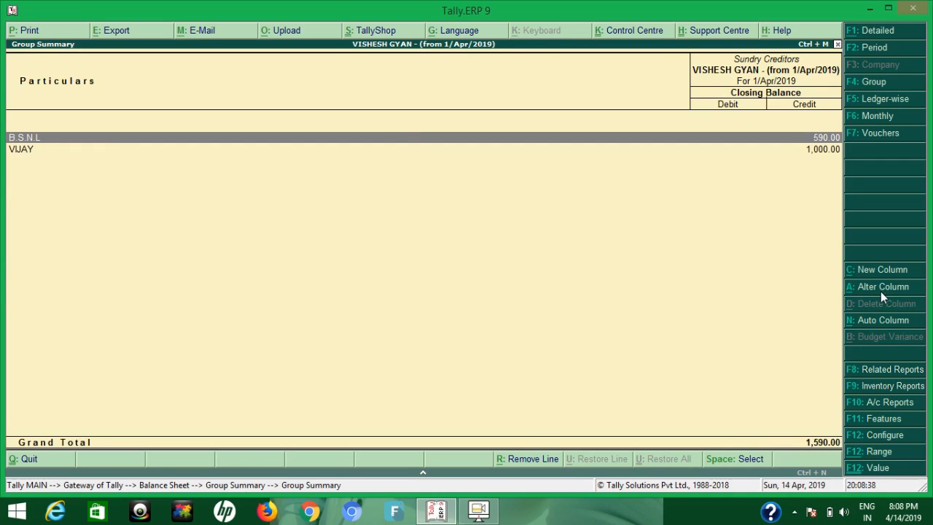
key("Escape")
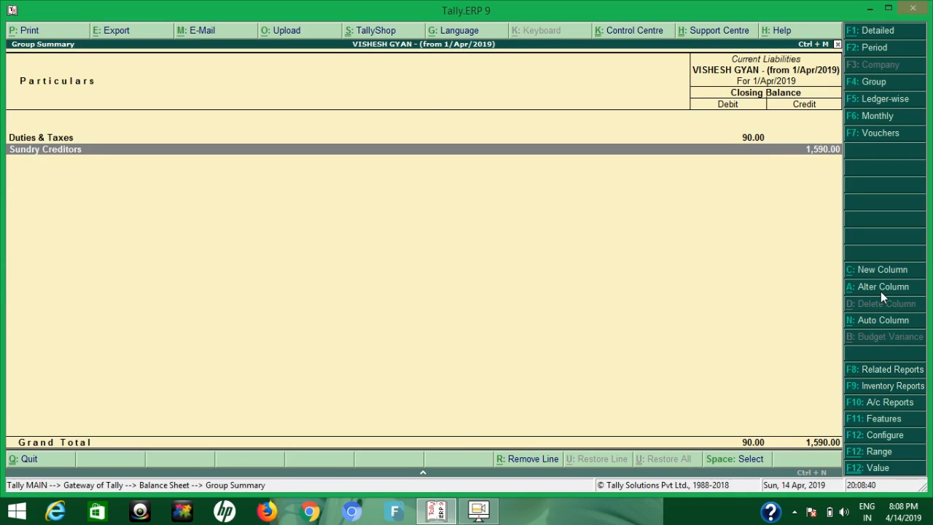
Step: Close the Balance Sheet and open the Profit & Loss A/c to check the indirect expenses
key("Escape")
key("Escape")
key("p")
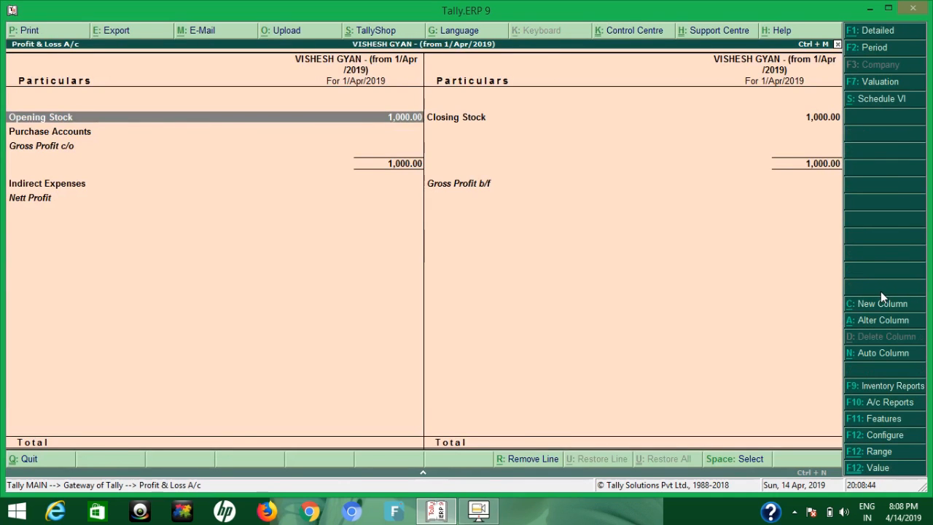
Step: Leave the Profit & Loss A/c and open the GSTR-3B return from the GST statutory reports
key("Escape")
key("d")
key("Down")
key("Down")
key("Down")
key("Down")
key("Down")
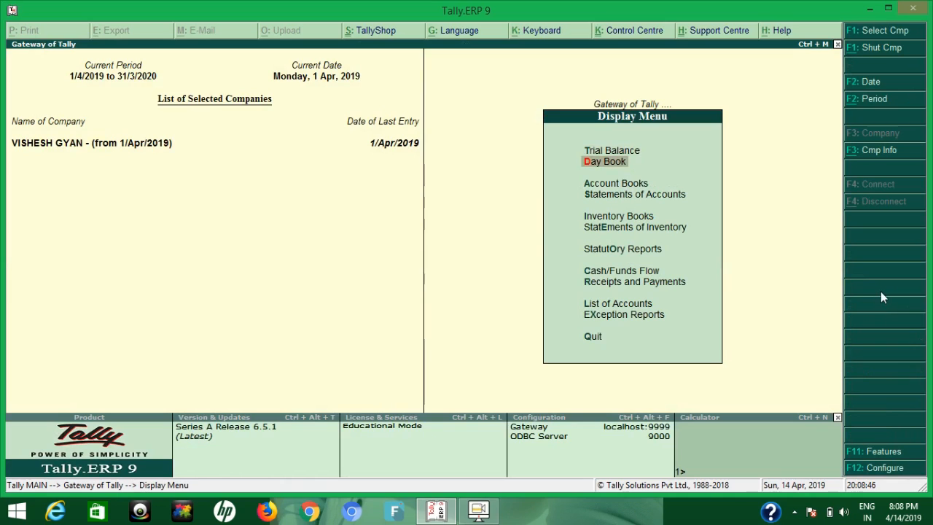
key("o")
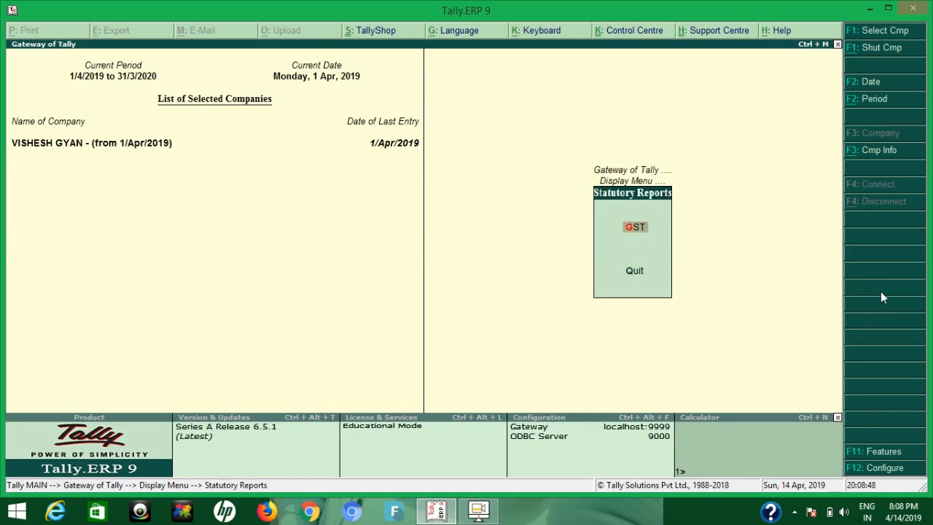
key("g")
key("3")
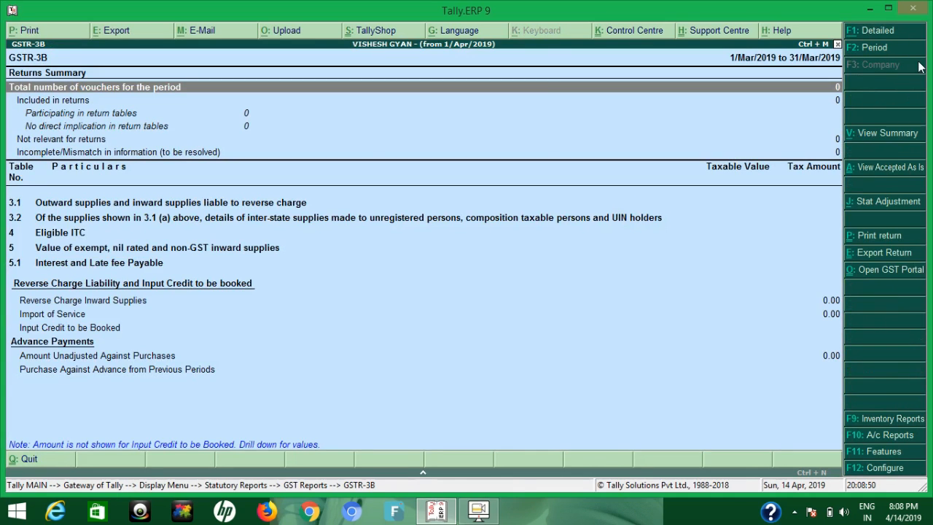
Step: Set the GSTR-3B report period from 1/4/2019 to 2/4/2019
left_click(906, 56)
type("1-4")
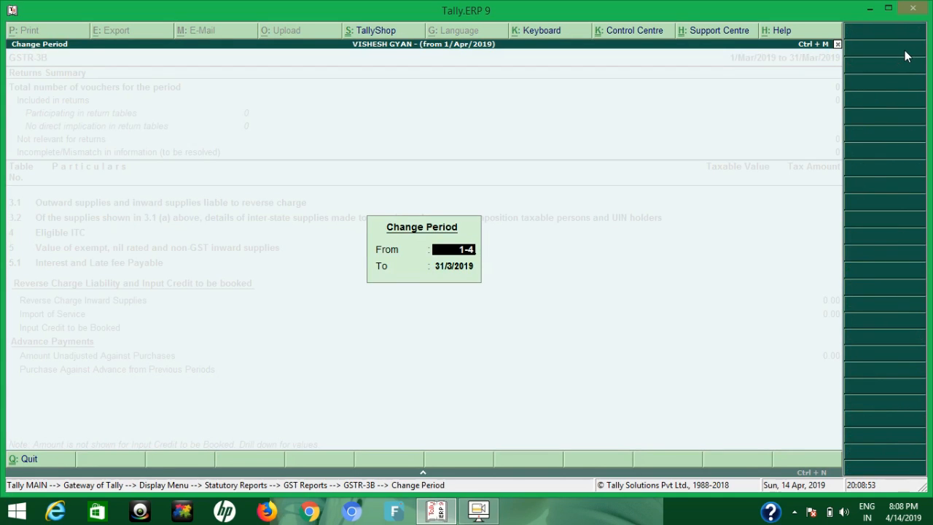
key("BackSpace")
type("3")
key("BackSpace")
type("4")
key("Return")
type("3")
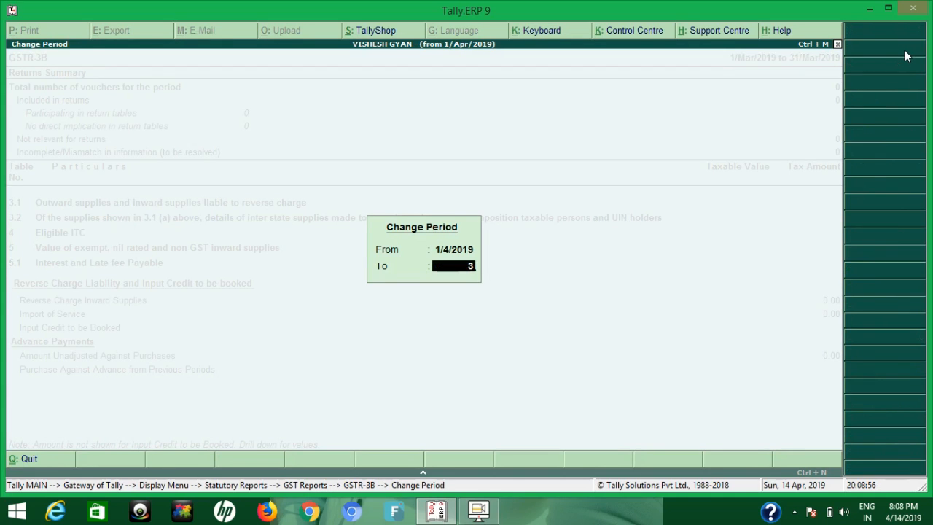
key("BackSpace")
type("2-4")
key("Return")
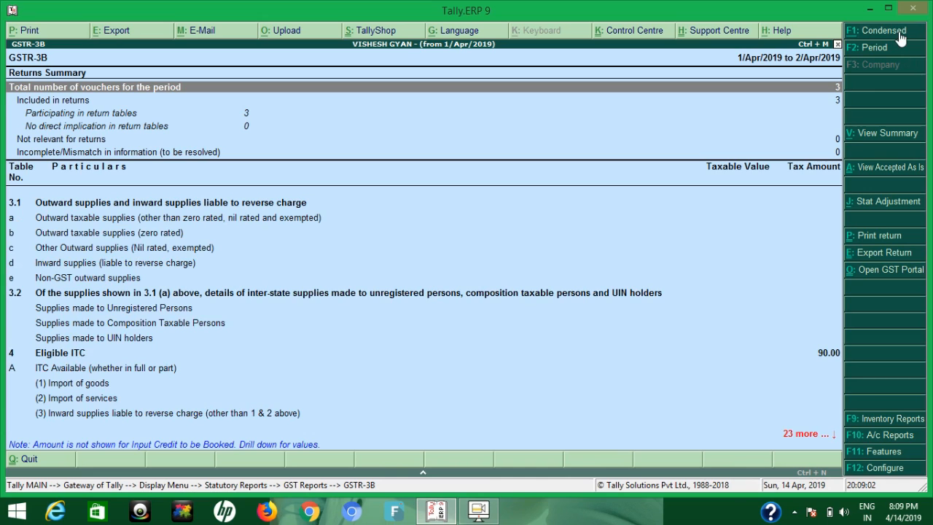
Step: Examine the Eligible ITC section of the detailed GSTR-3B return, including All other ITC and ITC Reversed
key("Down")
key("Down")
key("Down")
key("Down")
key("Down")
key("Down")
key("Down")
key("Down")
key("Down")
key("Down")
key("Down")
key("Down")
key("Down")
key("Down")
key("Down")
key("Down")
key("Down")
key("Down")
key("Down")
key("Down")
key("Down")
key("Down")
key("Down")
key("Down")
key("Down")
key("Down")
key("Down")
key("Down")
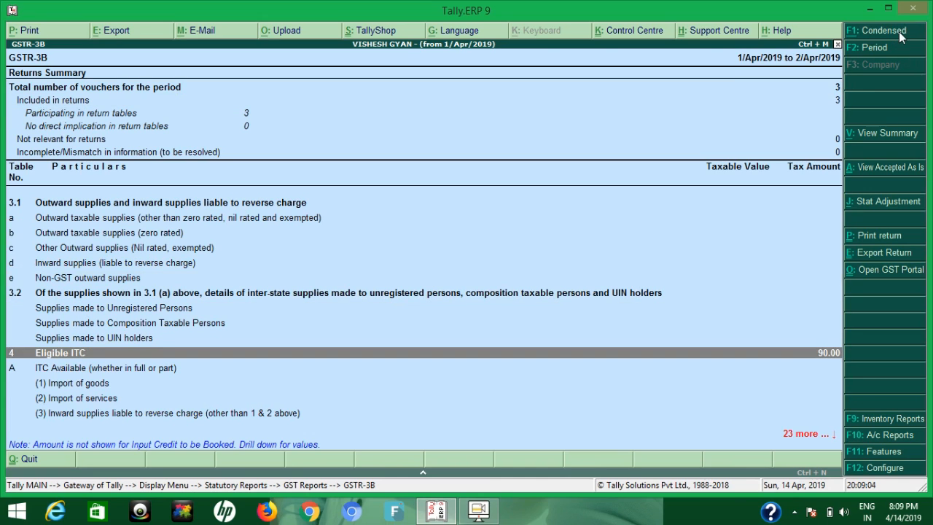
key("Up")
key("Up")
key("Up")
key("Up")
key("Up")
key("Up")
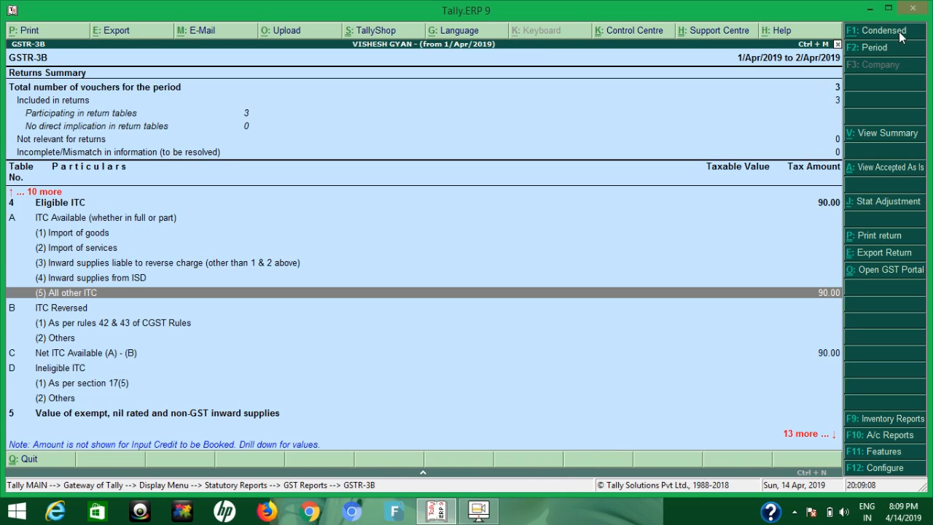
key("Down")
key("Down")
key("Down")
key("Down")
key("Down")
key("Up")
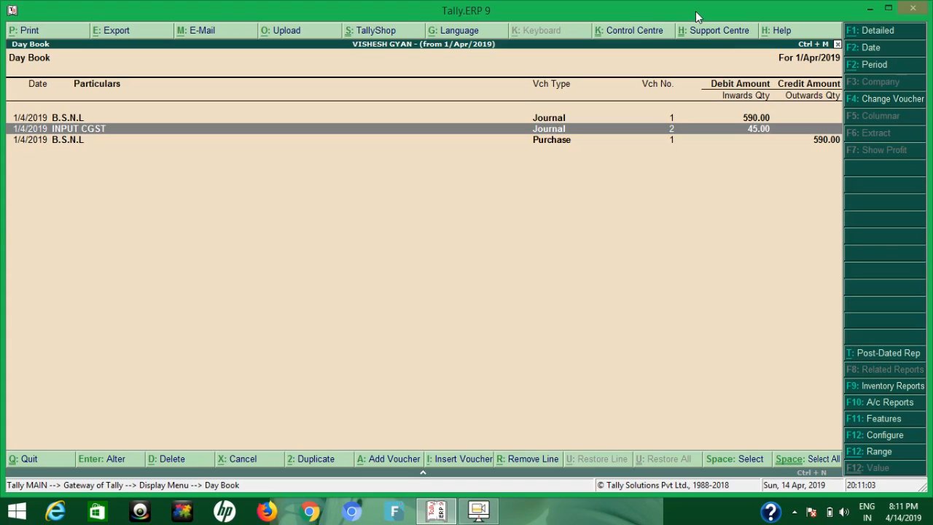
Step: Open the B.S.N.L purchase voucher dated 1/4/2019 from the Day Book and delete it
key("Down")
key("Return")
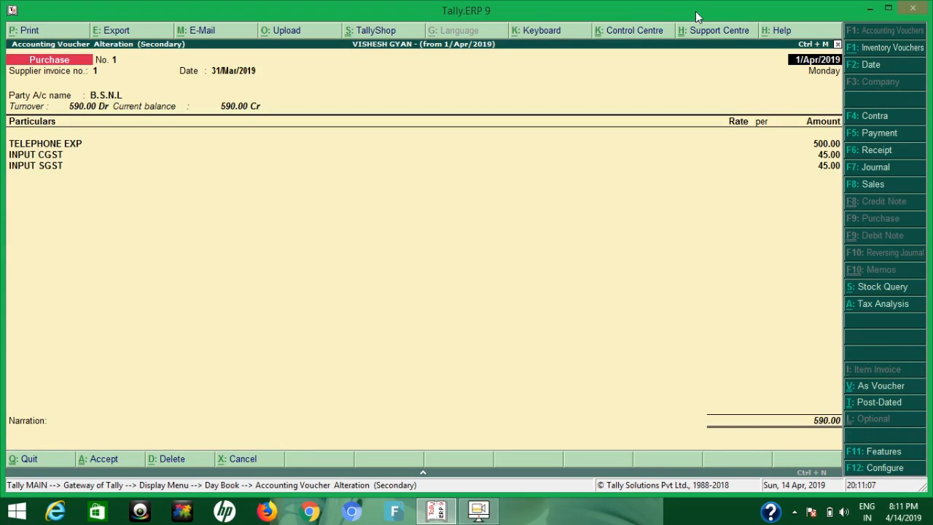
key("alt+d")
key("y")
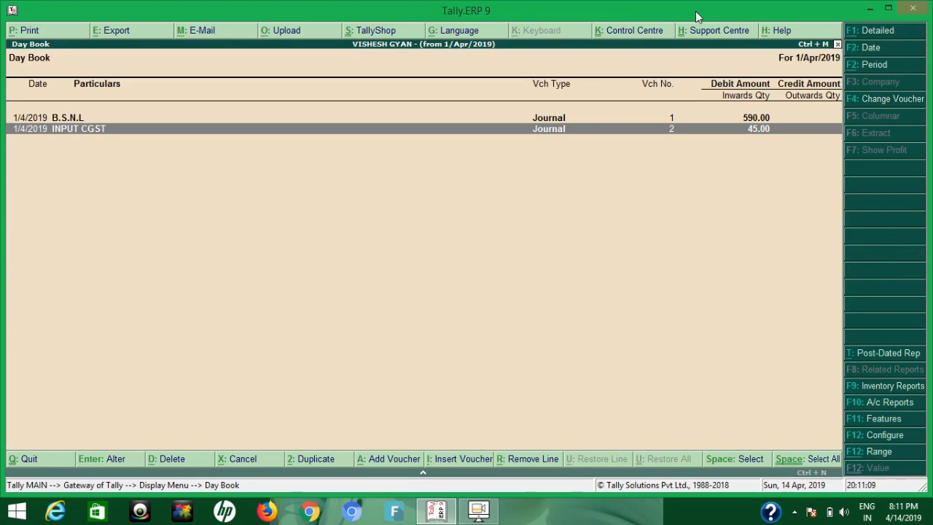
Step: Open the B.S.N.L journal voucher used for Reversal of Input Tax Credit and delete it
key("Up")
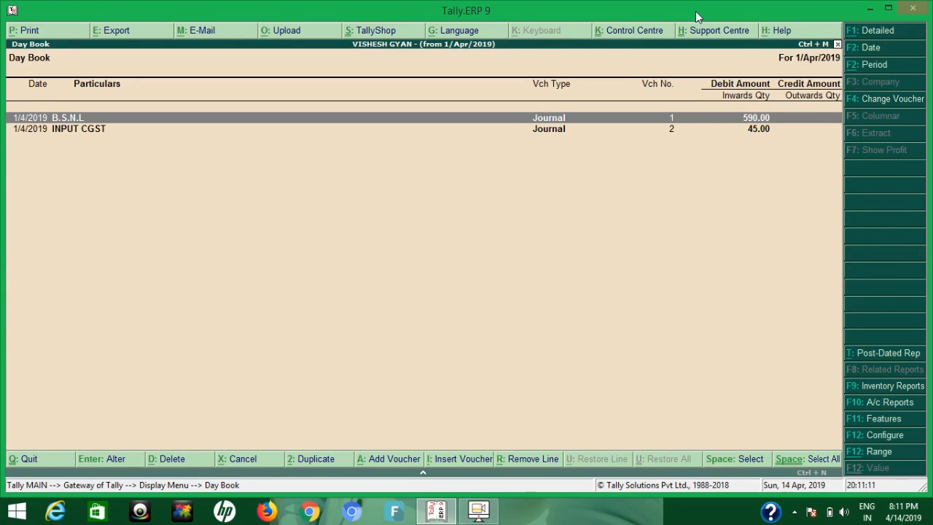
key("Down")
key("Up")
key("Return")
key("alt+d")
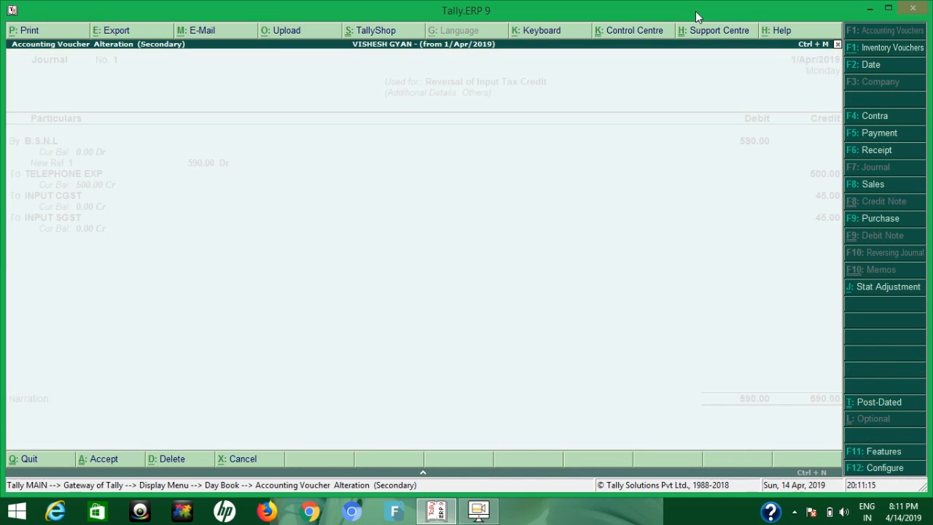
key("y")
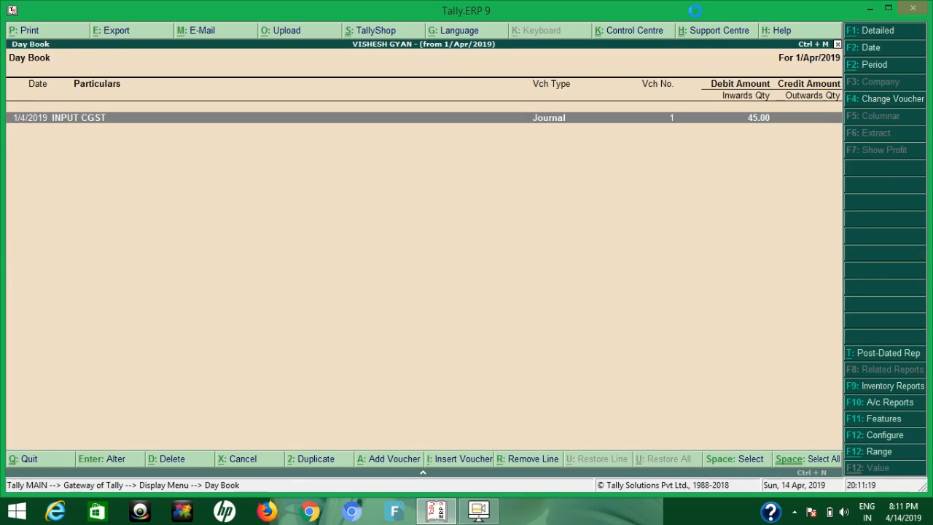
Step: Delete the remaining INPUT CGST journal voucher used for Increase of Input Tax Credit
key("Return")
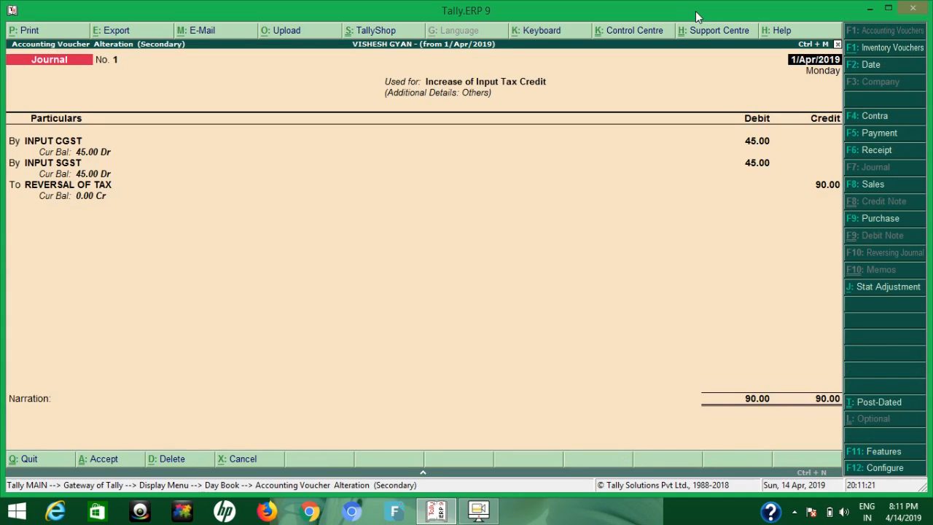
key("alt+d")
key("y")
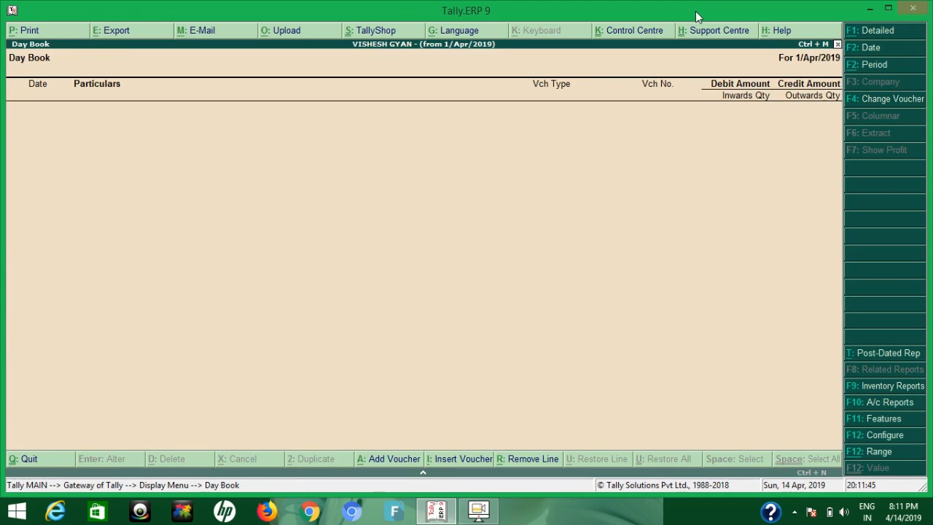
Step: Leave the Day Book and examine the Sundry Creditors breakdown under Current Liabilities in the Balance Sheet
key("Escape")
key("Escape")
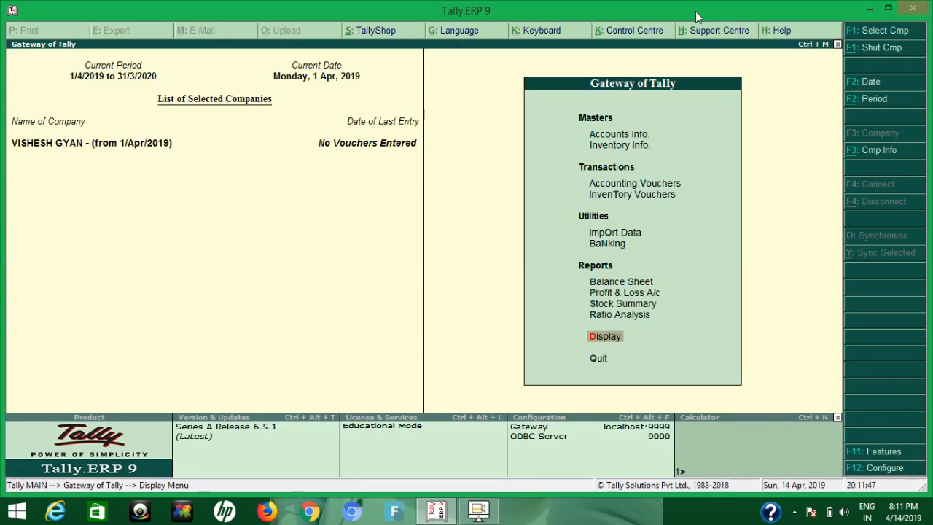
key("b")
key("Down")
key("Down")
key("Return")
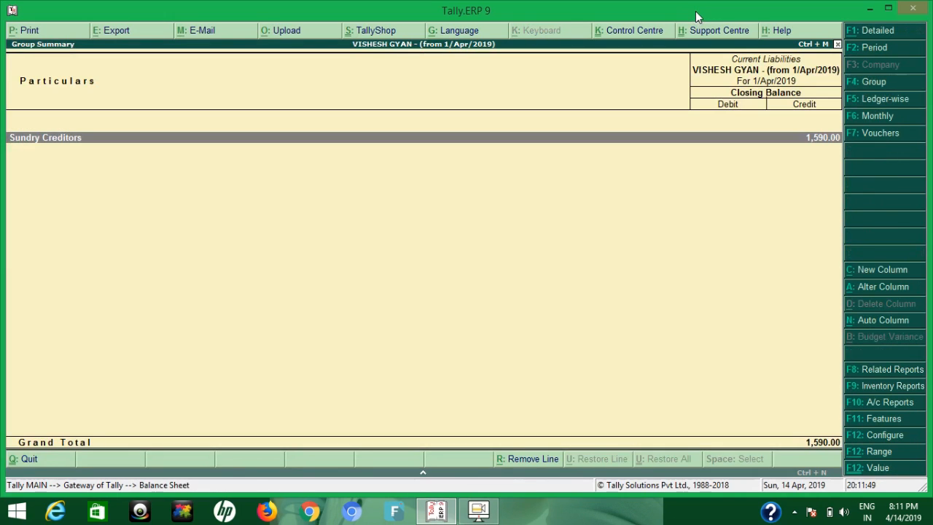
key("Return")
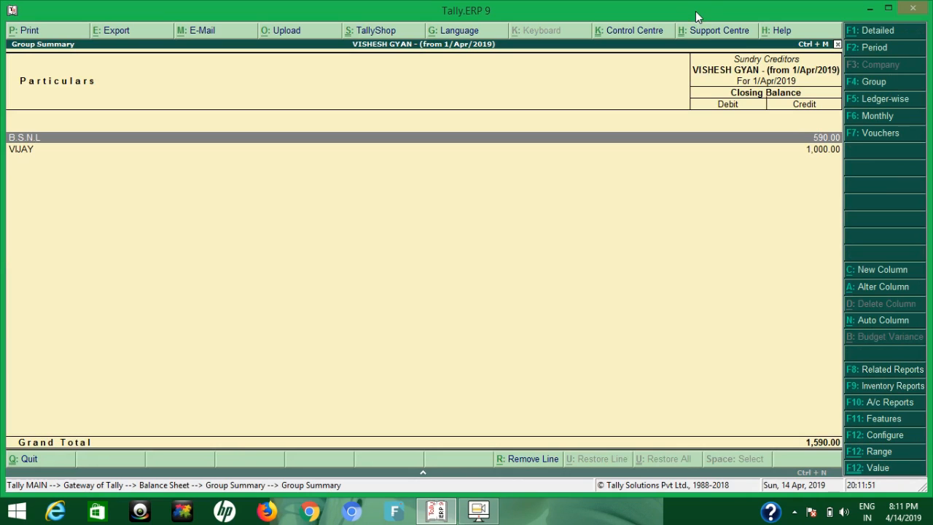
Step: Return to the Balance Sheet and open the Current Assets breakdown
key("Escape")
key("Escape")
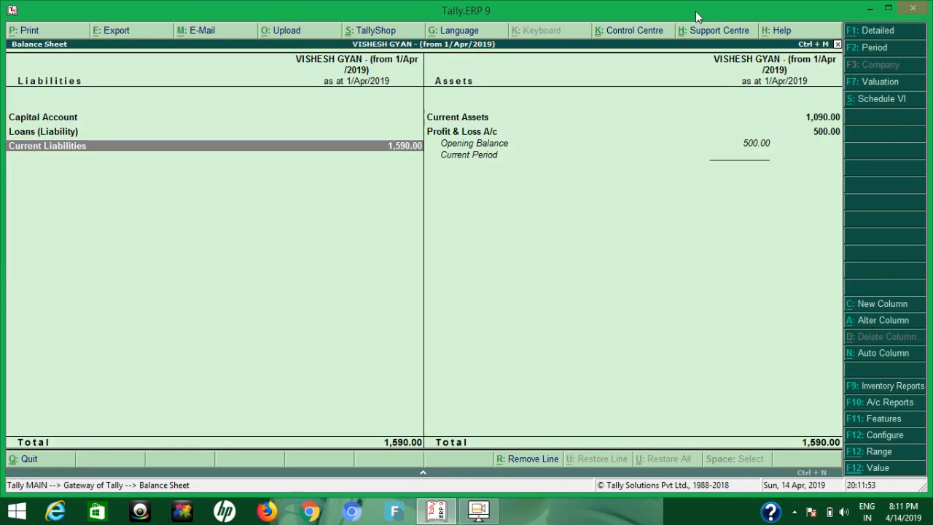
key("Right")
key("Up")
key("Return")
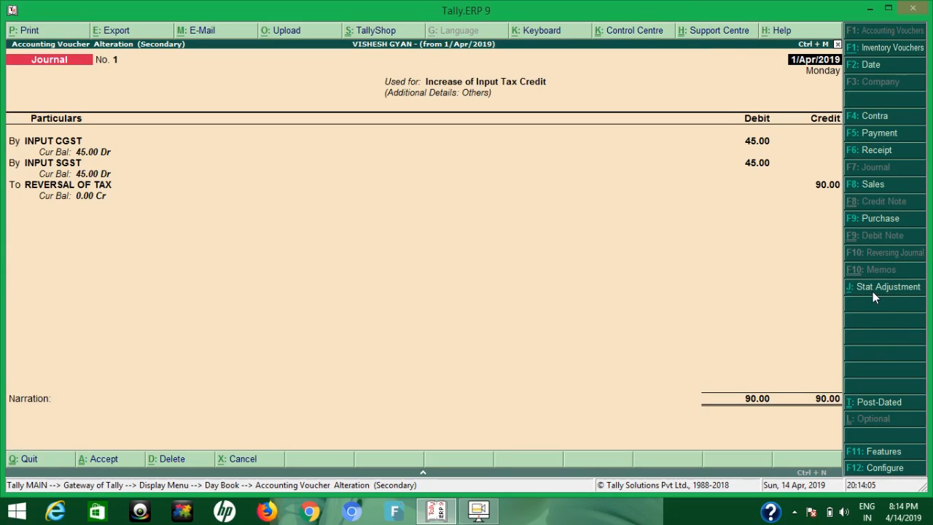
Step: Review the INPUT CGST journal's stat adjustment with GST, Increase of Input Tax Credit and Others, keeping these settings
left_click(872, 289)
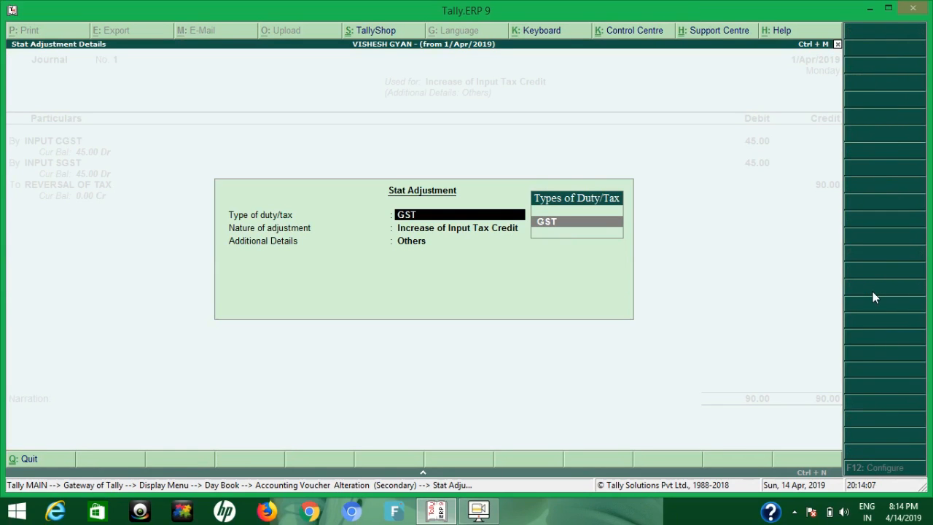
key("Return")
key("Return")
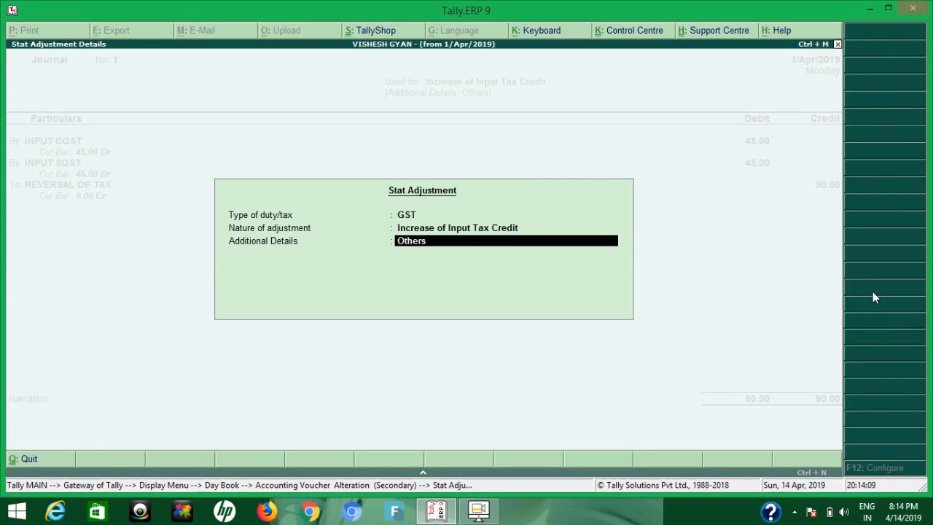
key("Return")
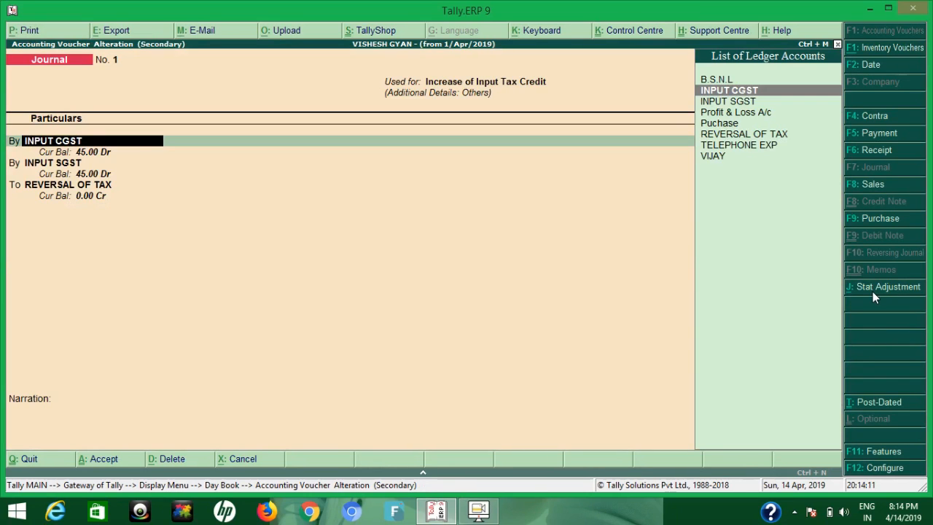
Step: Go through the journal's INPUT CGST, INPUT SGST and REVERSAL OF TAX lines with their GST details and accept the voucher
key("Return")
key("Return")
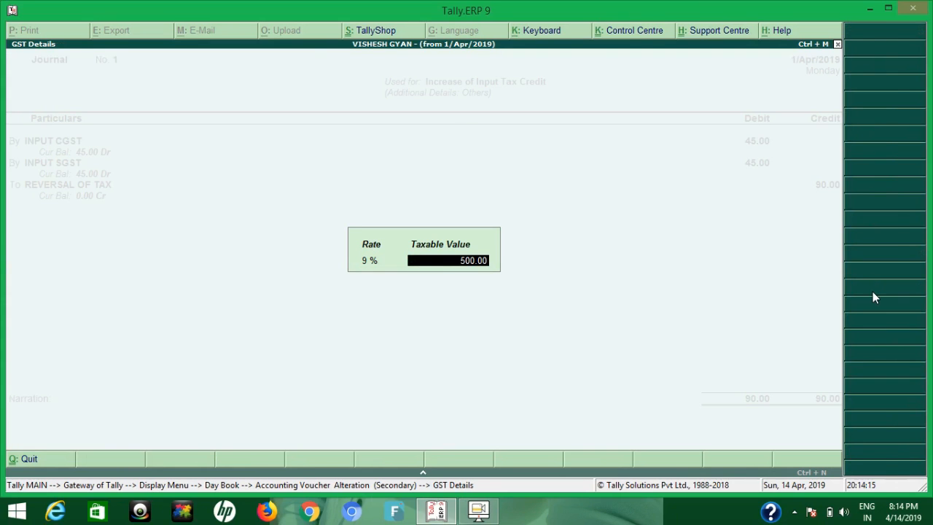
key("Return")
key("Return")
key("Return")
key("Return")
key("Return")
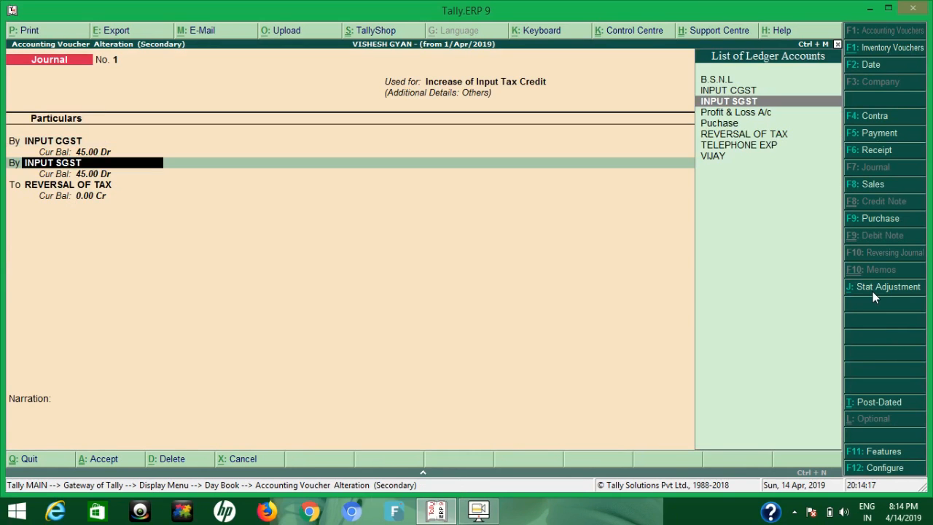
key("Return")
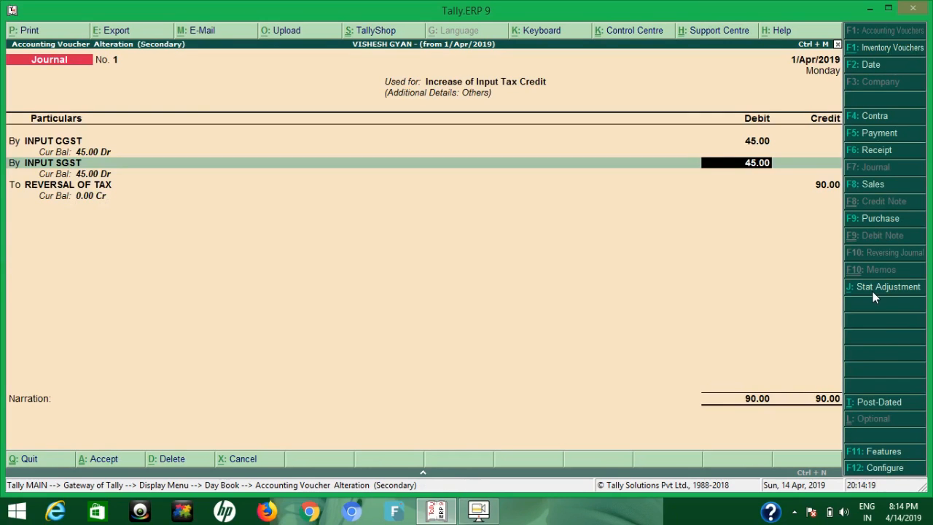
key("Return")
key("Return")
key("Return")
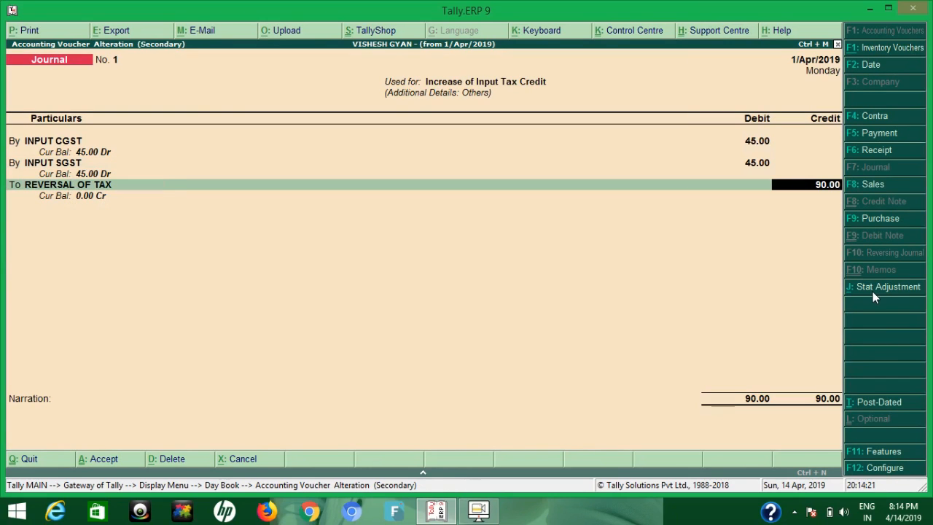
key("Return")
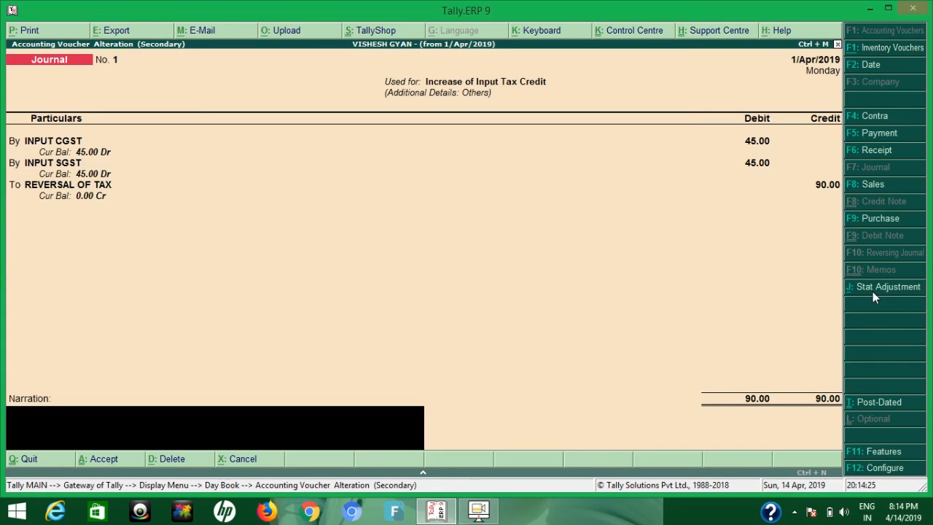
key("Return")
key("Return")
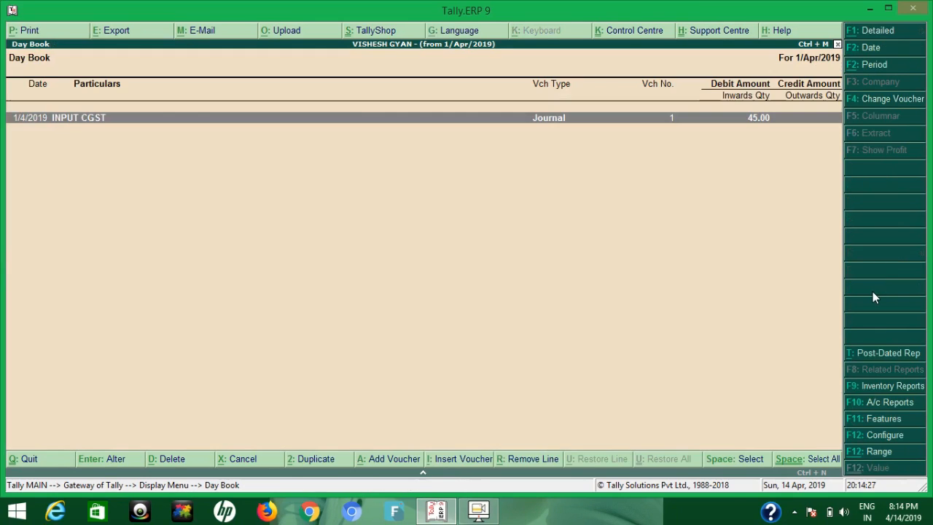
Step: Leave the Day Book and examine Duties & Taxes under Current Liabilities in the Balance Sheet
key("Escape")
key("Escape")
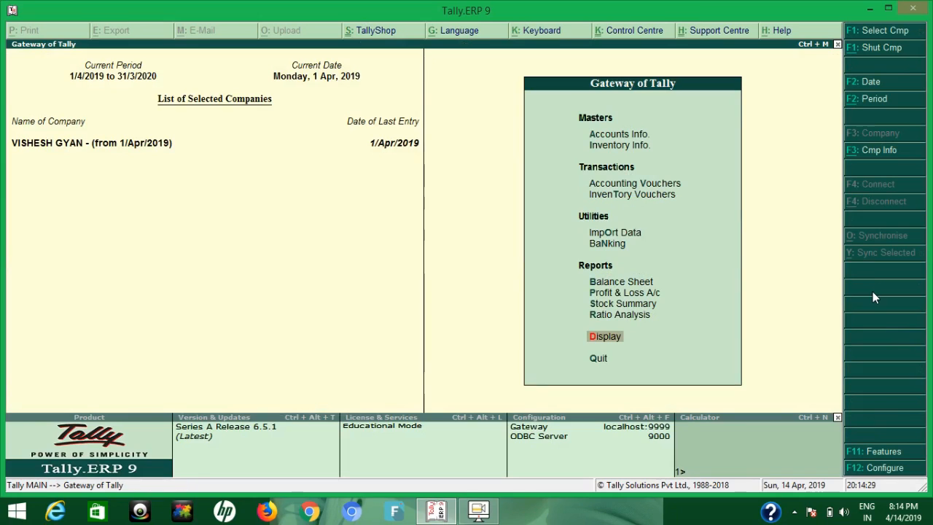
key("Up")
key("Up")
key("Up")
key("Up")
key("Return")
key("Down")
key("Down")
key("Return")
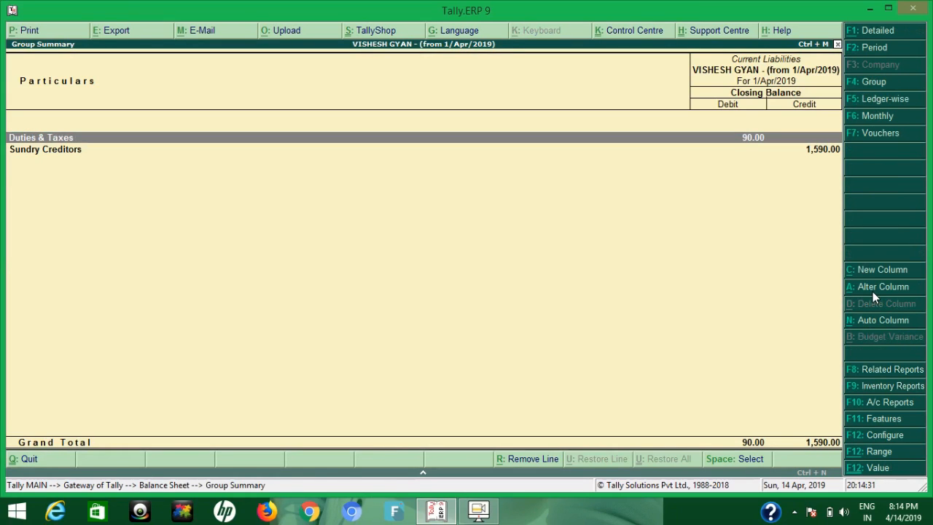
key("Return")
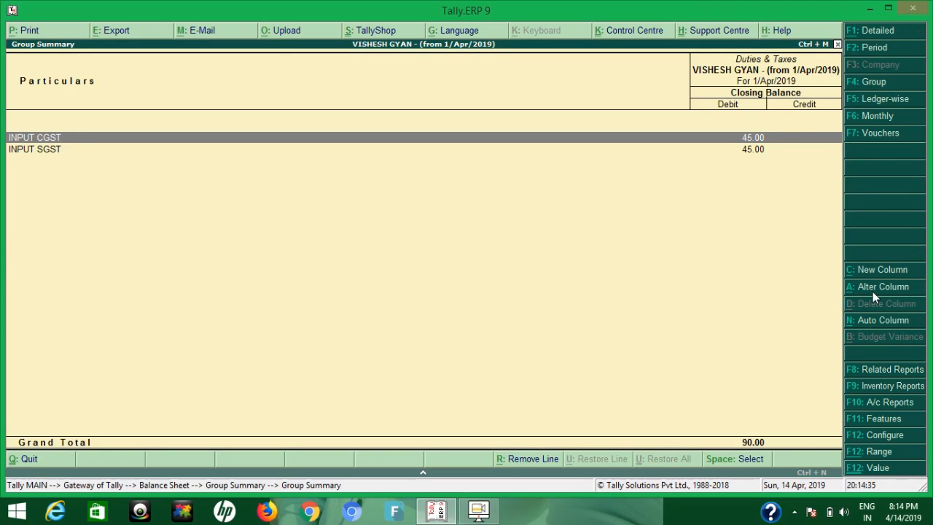
Step: Check the Sundry Creditors balances under Current Liabilities and return to the Balance Sheet
key("Escape")
key("Down")
key("Return")
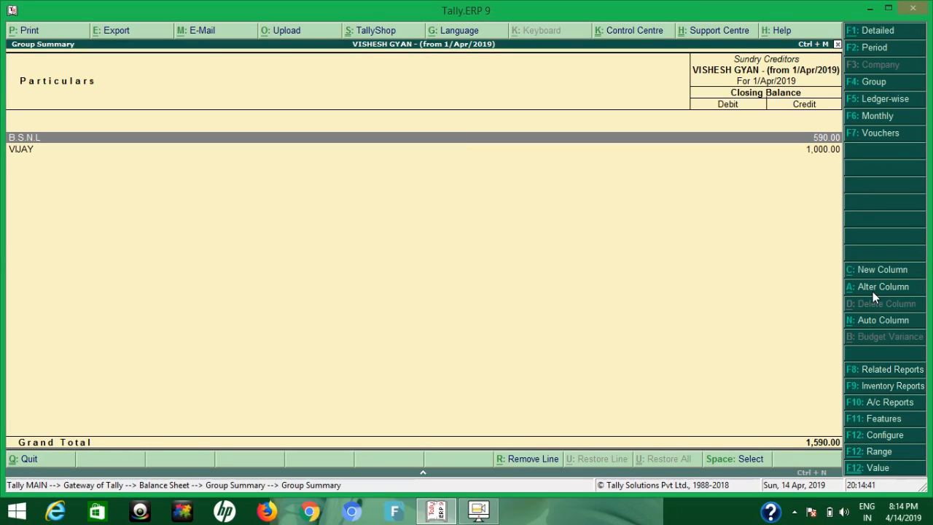
key("Escape")
key("Escape")
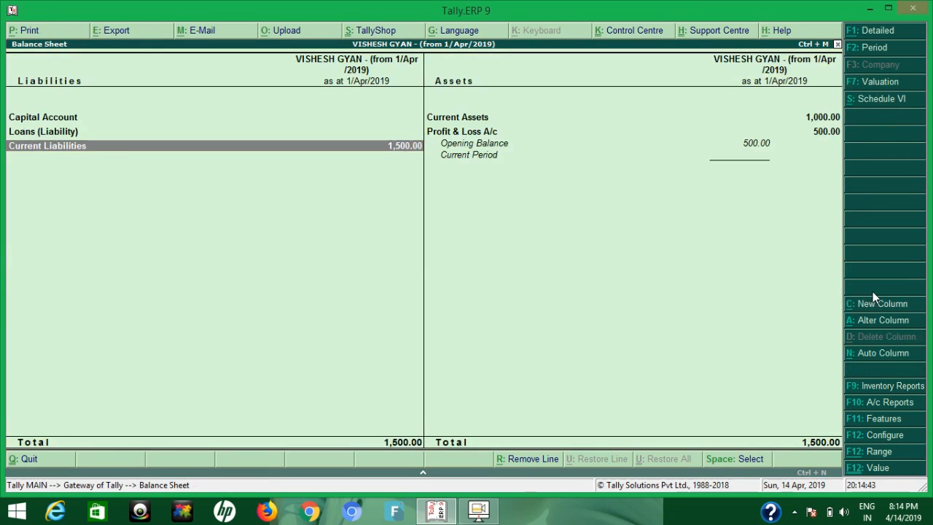
Step: Check the Current Assets breakdown and close the Balance Sheet
key("Right")
key("Up")
key("Return")
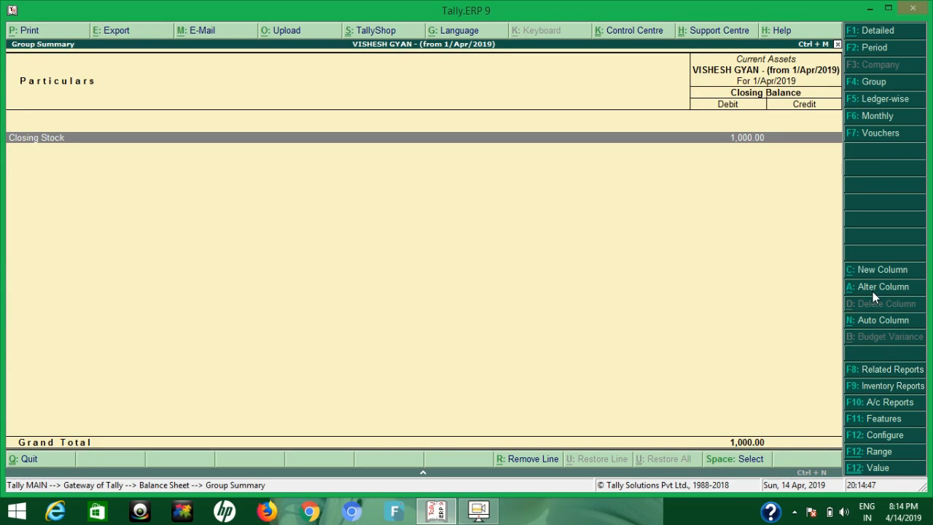
key("Escape")
key("Escape")
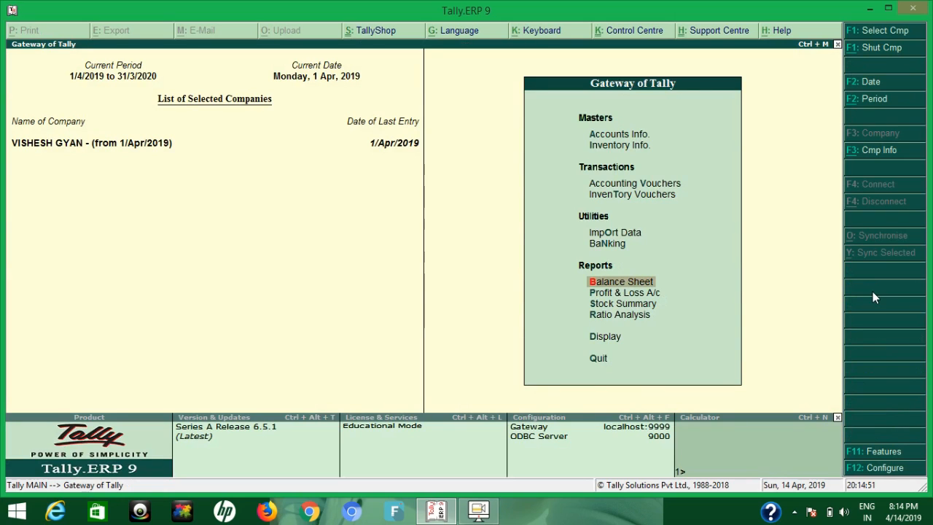
Step: Open the GSTR-3B return from the GST statutory reports
key("d")
key("Down")
key("Down")
key("Down")
key("Down")
key("Down")
key("Down")
key("Down")
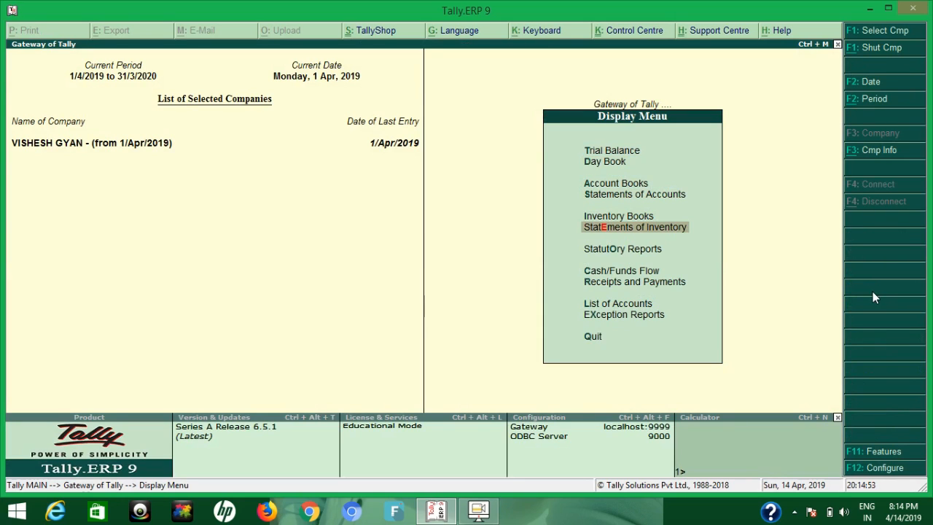
key("Up")
key("Return")
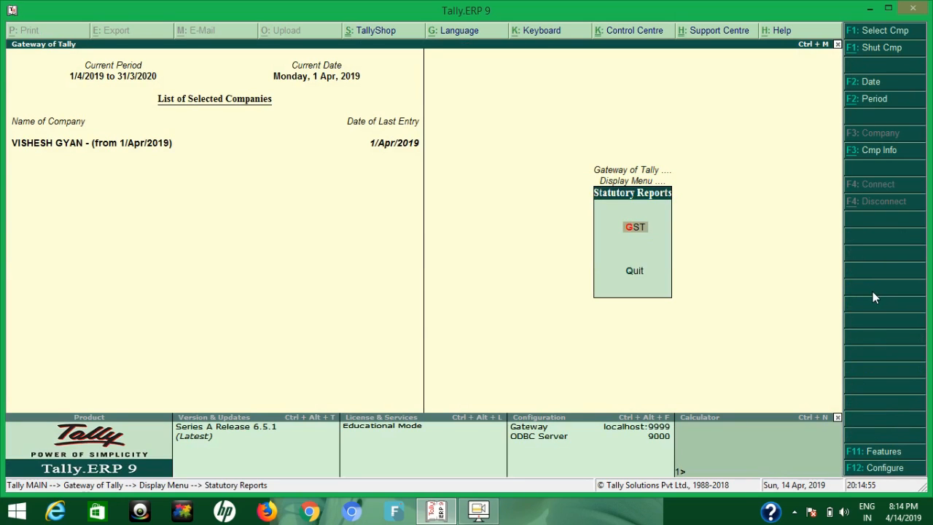
key("Return")
key("Down")
key("Down")
key("Return")
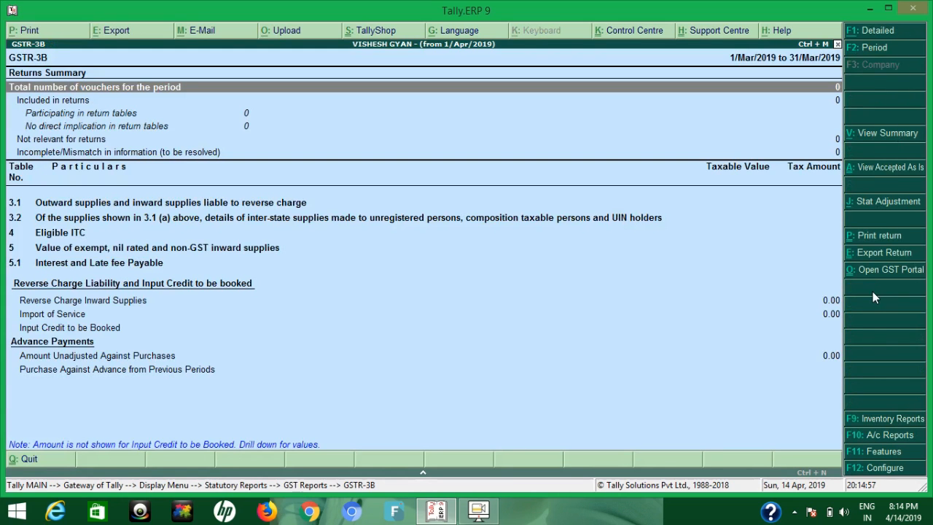
Step: Set the GSTR-3B report period from 1/4/2019 to 2/4/2019
left_click(876, 55)
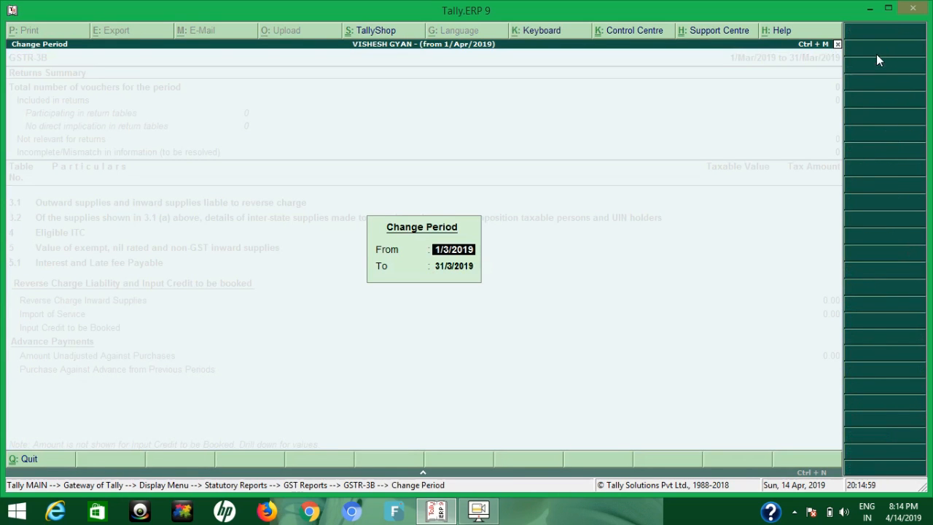
type("1-4")
key("Return")
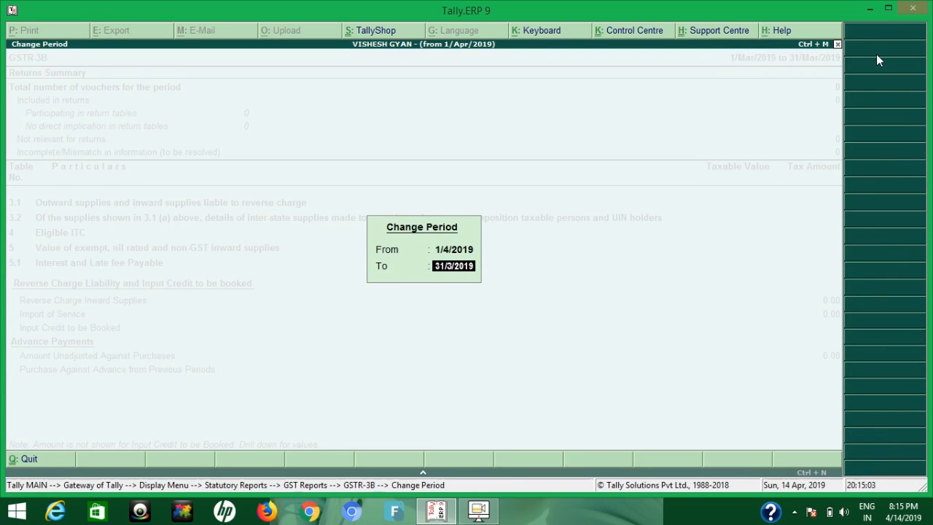
type("2-4")
key("Return")
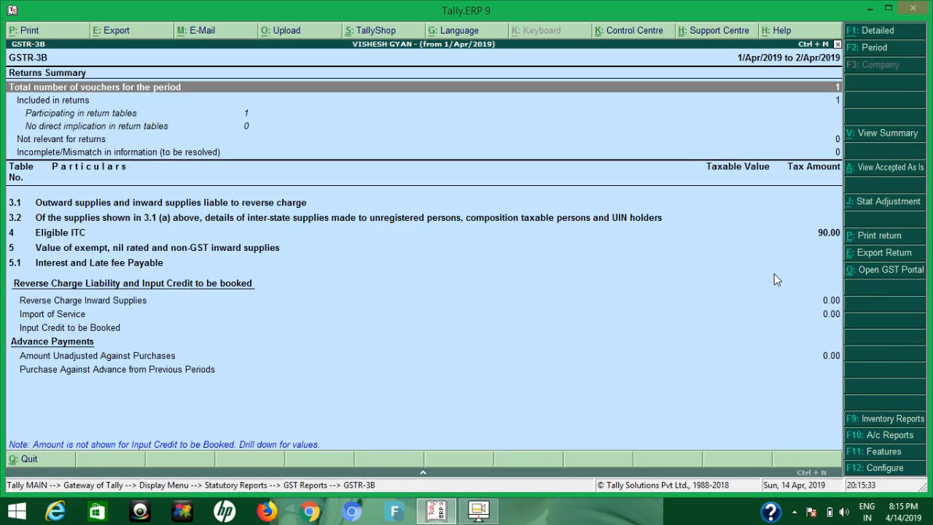
Step: Review the GSTR-3B summary lines from the return tables through reverse charge liability to advance payments
key("Down")
key("Down")
key("Down")
key("Down")
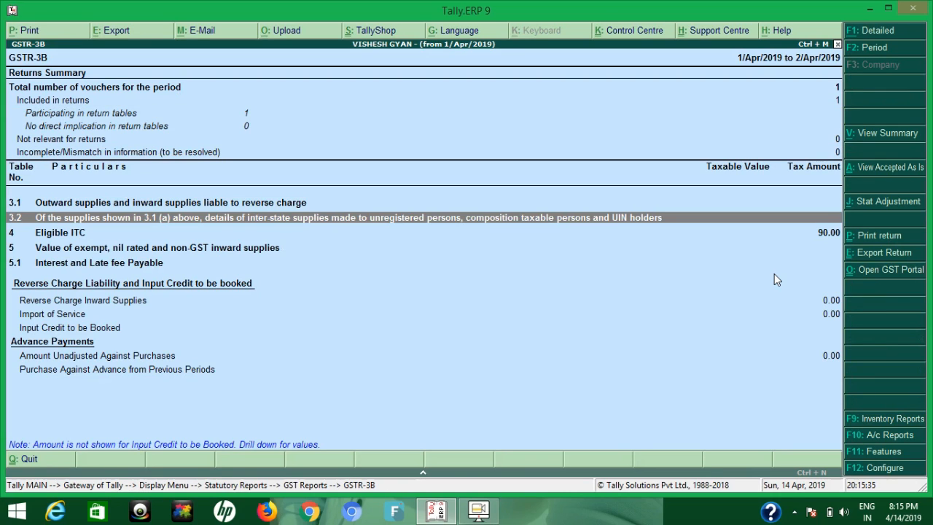
key("Down")
key("Down")
key("Down")
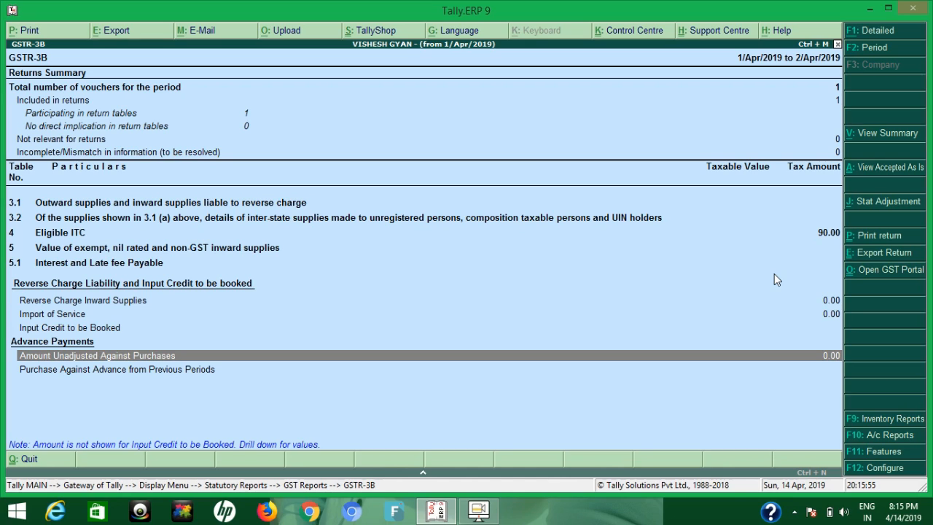
key("Down")
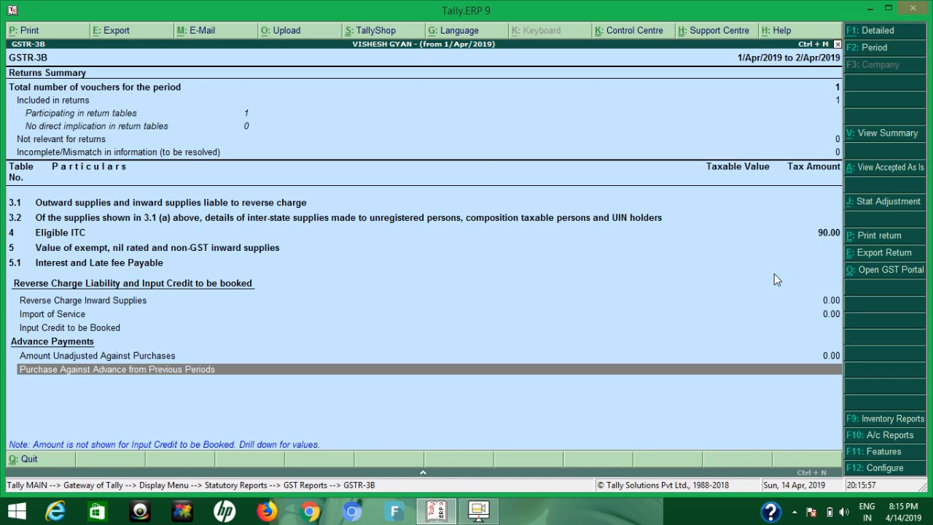
Step: Expand GSTR-3B to the detailed view and examine the Others line under ITC Reversed and the Net ITC Available line
left_click(877, 33)
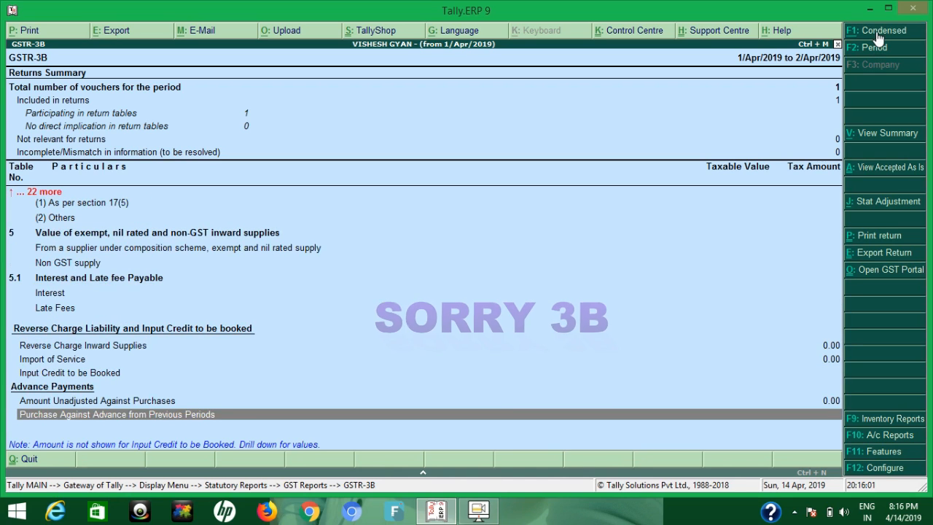
key("Up")
key("Up")
key("Up")
key("Up")
key("Up")
key("Up")
key("Up")
key("Up")
key("Up")
key("Up")
key("Up")
key("Up")
key("Up")
key("Up")
key("Up")
key("Up")
key("Up")
key("Up")
key("Up")
key("Up")
key("Down")
key("Down")
key("Down")
key("Down")
key("Down")
key("Down")
key("Down")
key("Down")
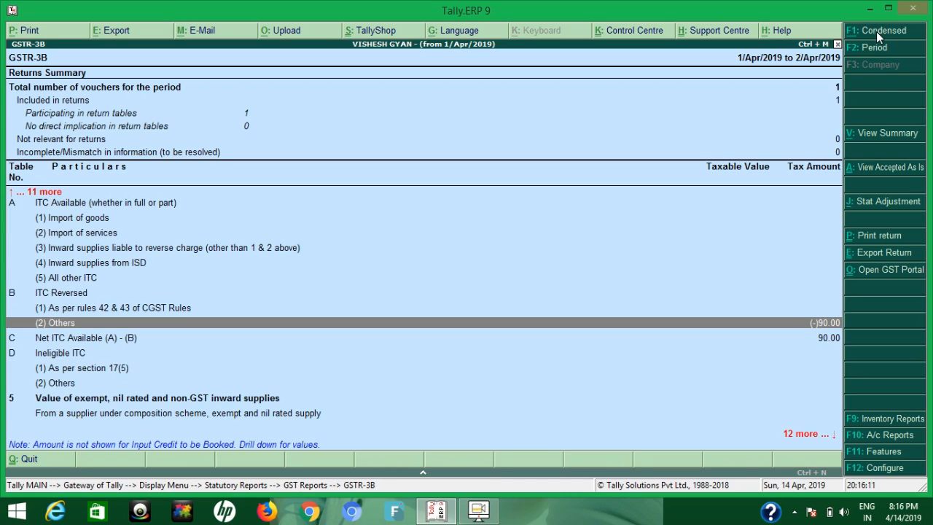
key("Down")
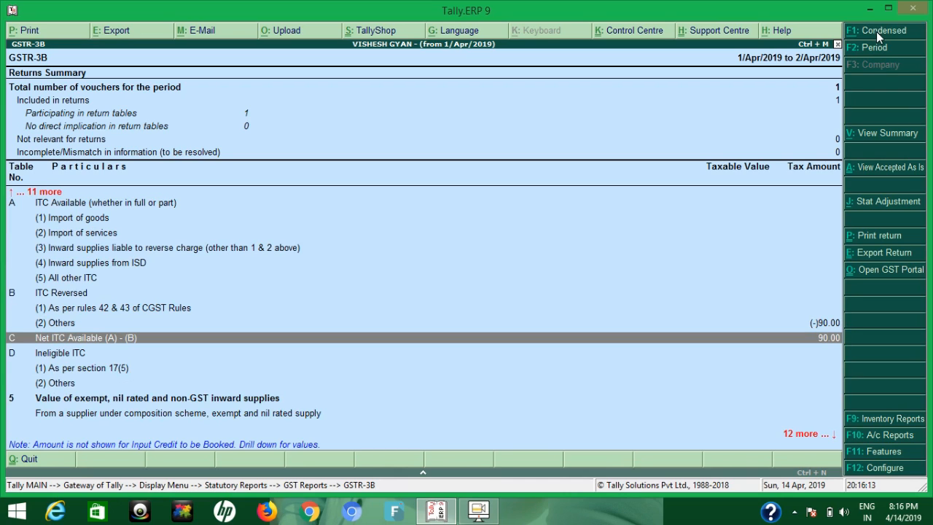
Step: Go back to Eligible ITC in table 4 and review its breakdown from ITC Available down to ITC Reversed
key("Up")
key("Up")
key("Up")
key("Up")
key("Up")
key("Up")
key("Up")
key("Up")
key("Up")
key("Up")
key("Up")
key("Down")
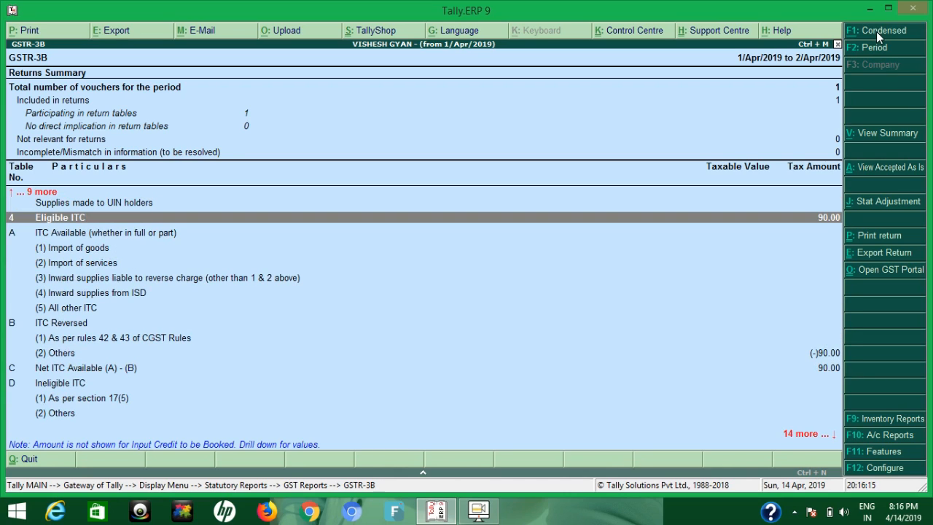
key("Down")
key("Down")
key("Down")
key("Down")
key("Down")
key("Down")
key("Down")
key("Down")
key("Down")
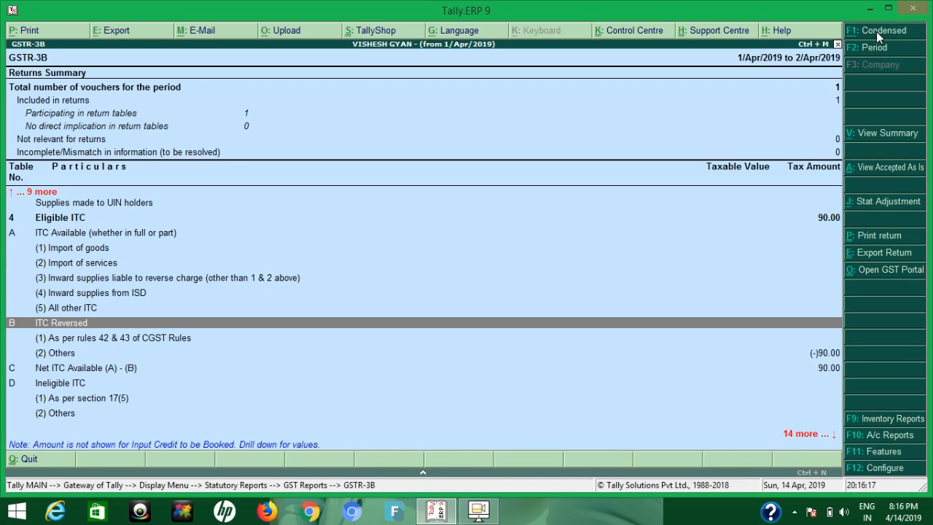